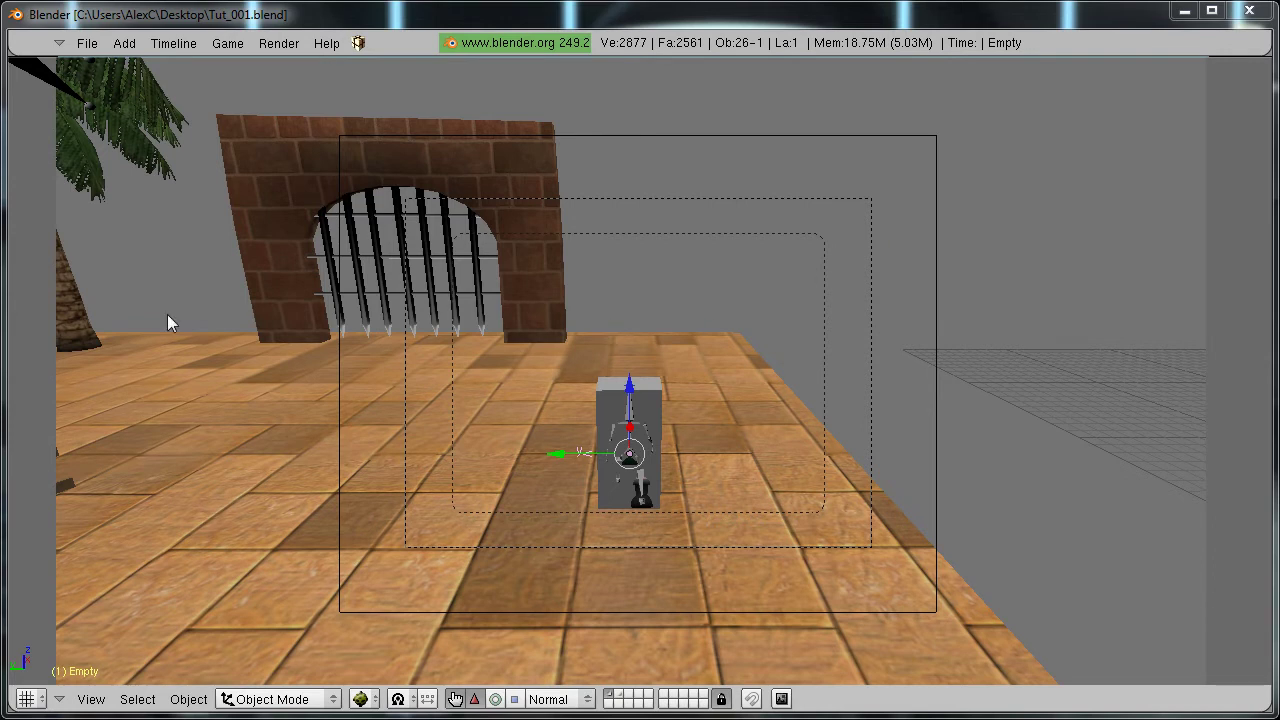
# Step: Run the game to test how the camera turns around the character, and end the game
pyautogui.press('p')
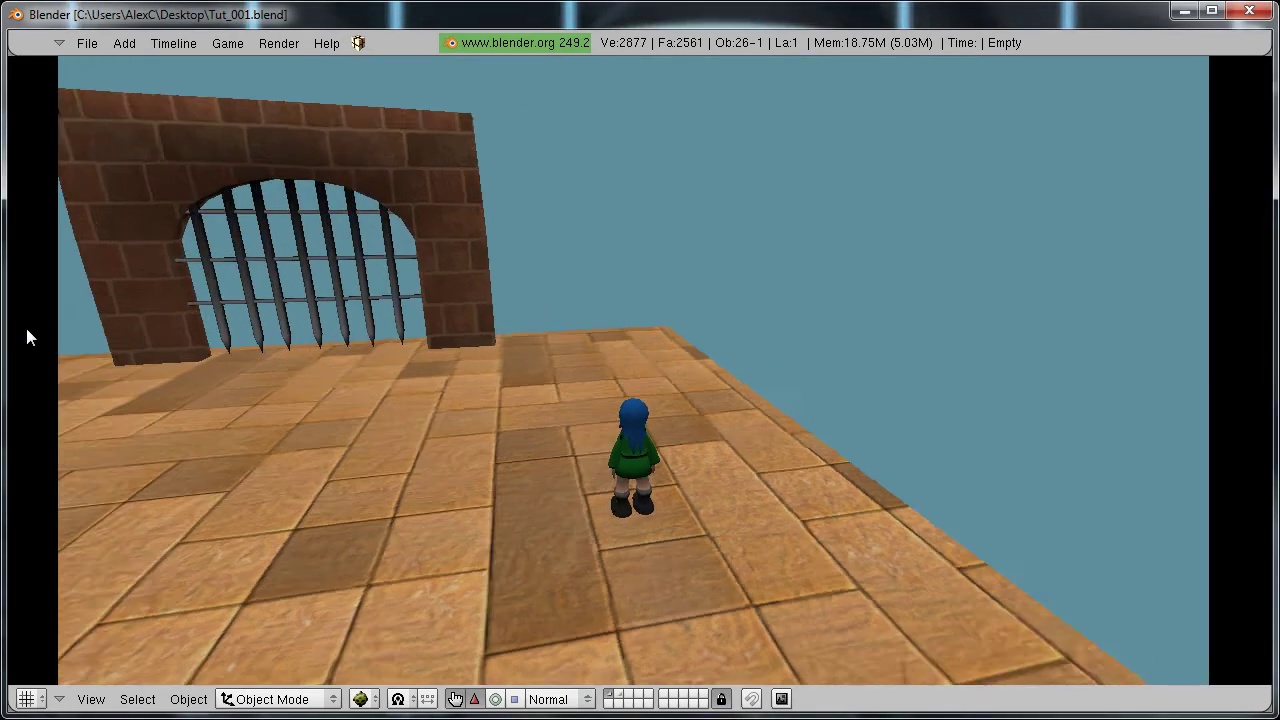
pyautogui.press('Right')
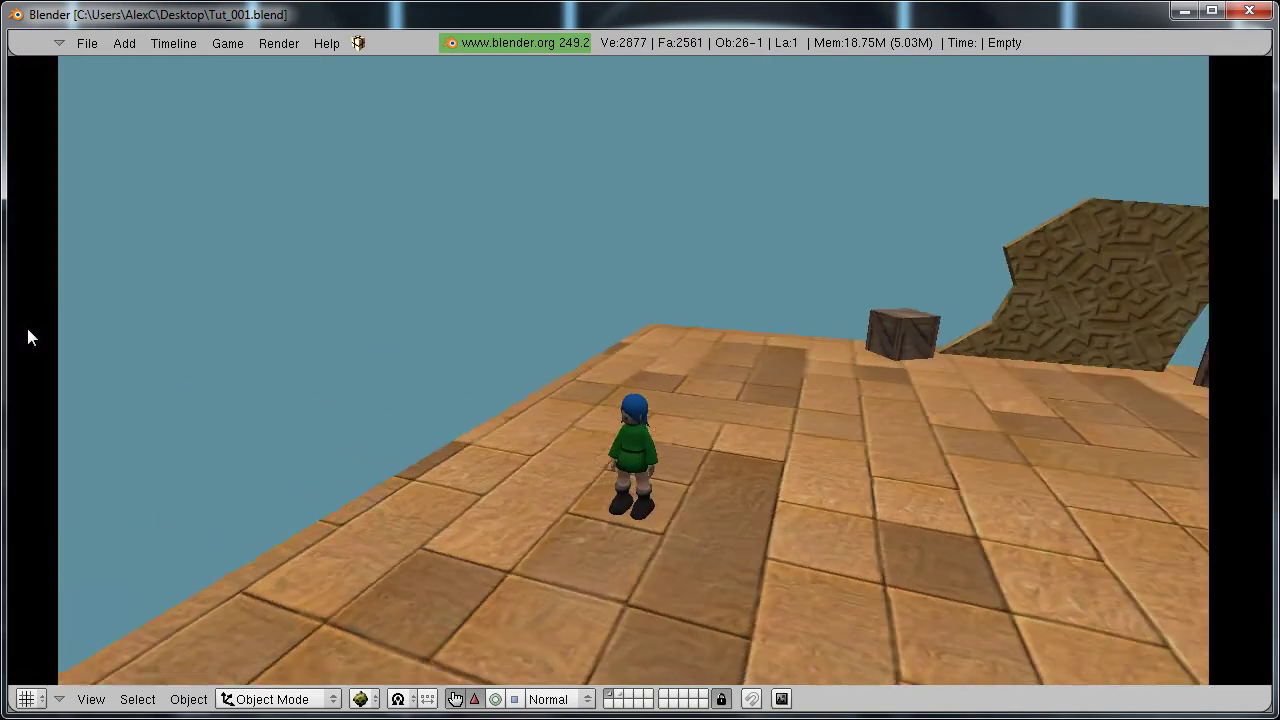
pyautogui.press('Right')
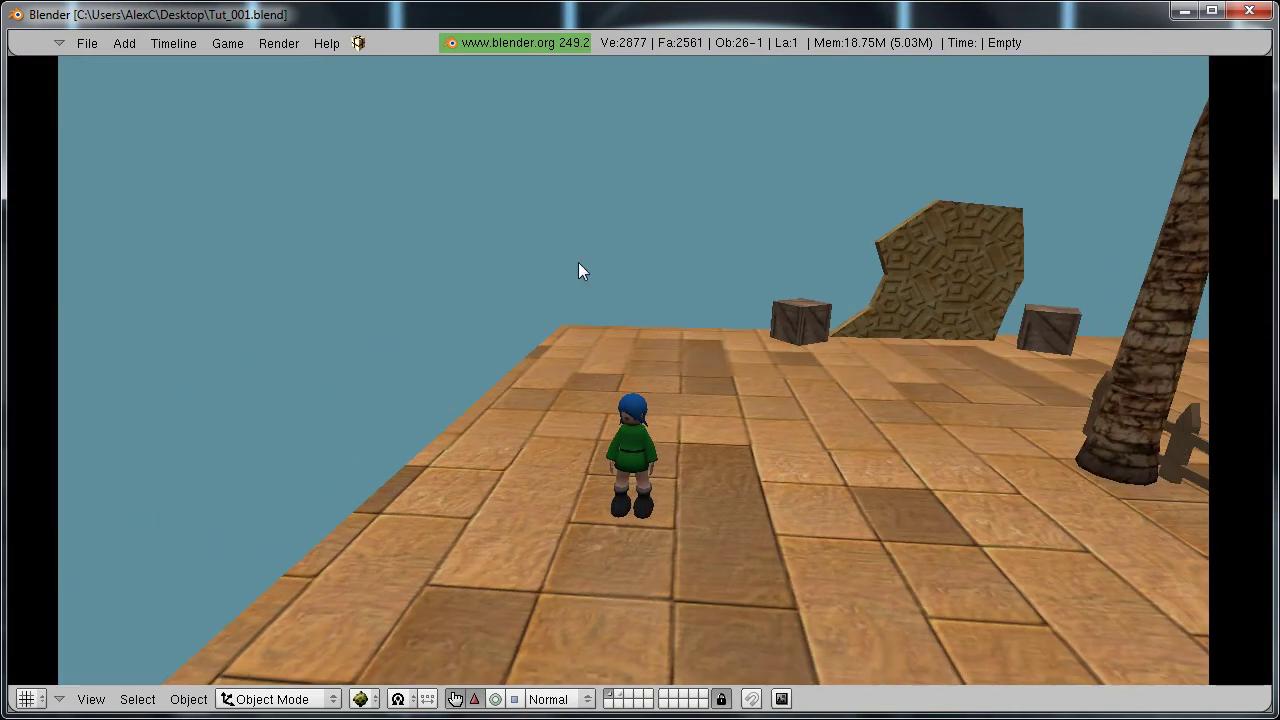
pyautogui.press('Escape')
# Step: Restore the multi-area layout and merge the Ipo curve editor's area into the 3D view
pyautogui.moveTo(424, 276); pyautogui.dragTo(644, 392, button='middle')
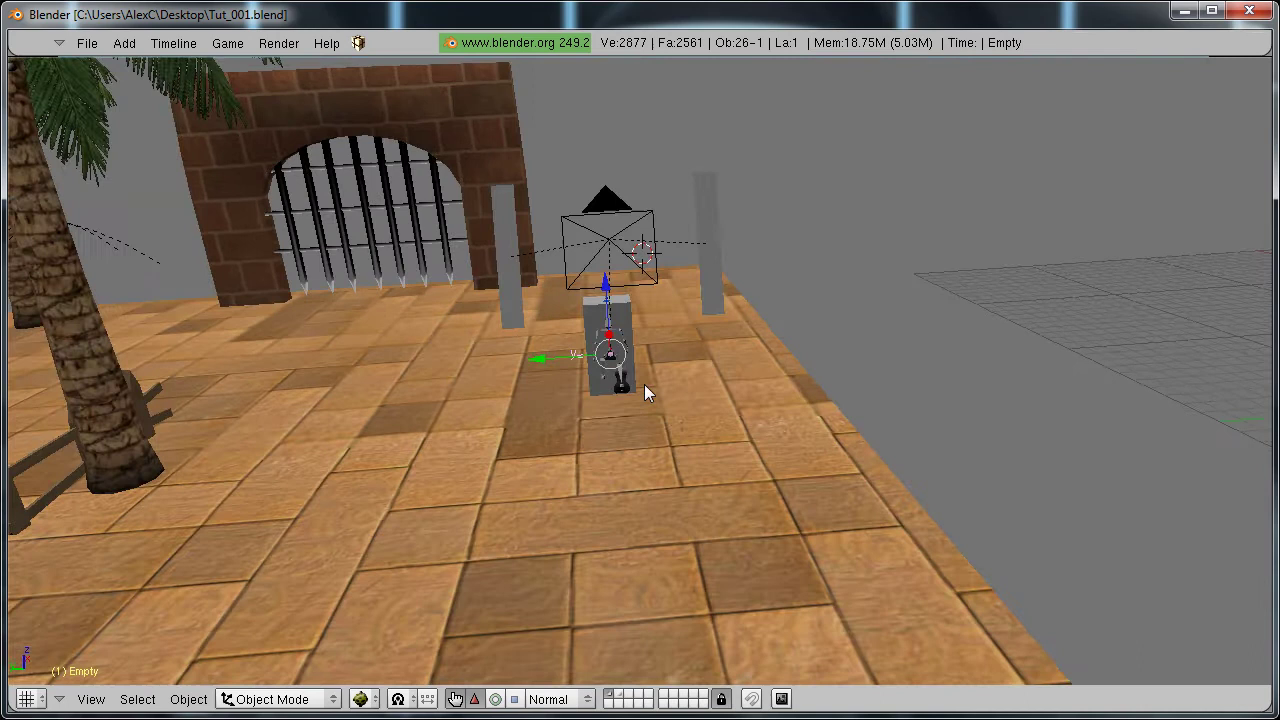
pyautogui.hotkey('ctrl', 'Up')
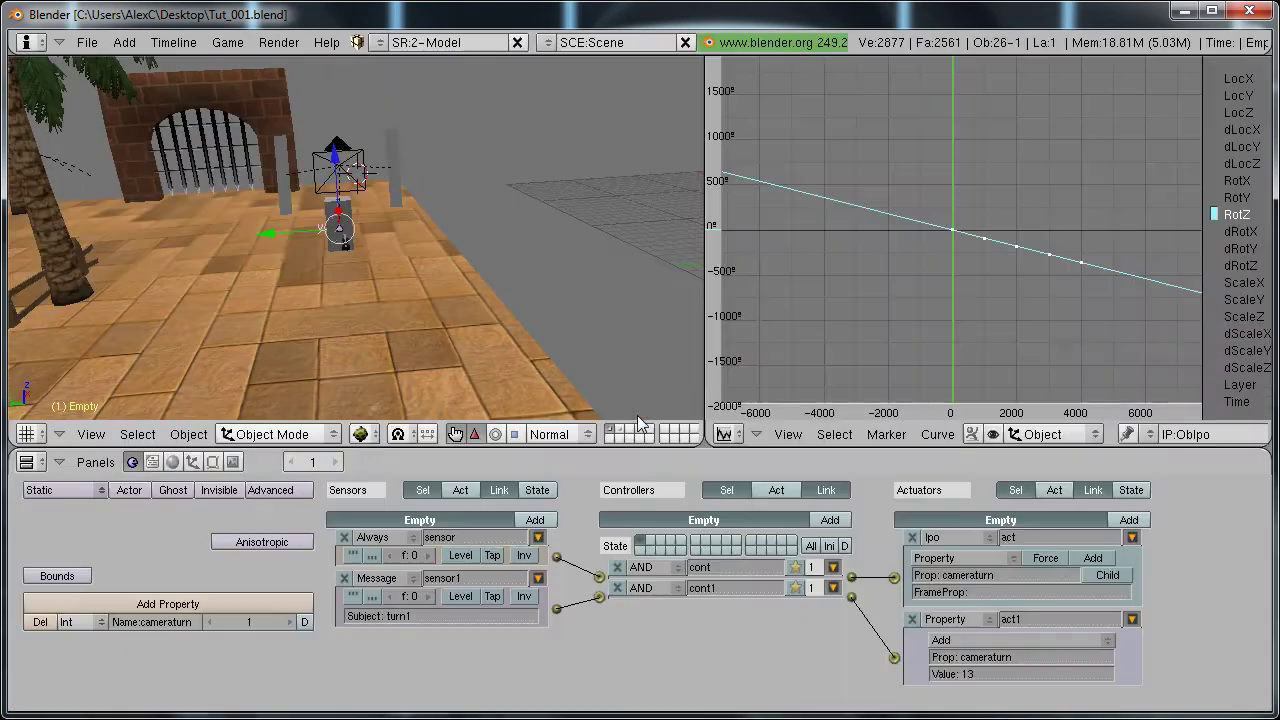
pyautogui.rightClick(703, 350)
pyautogui.click(674, 366)
pyautogui.click(802, 333)
pyautogui.moveTo(802, 333); pyautogui.dragTo(787, 172, button='middle')
# Step: Copy the logic bricks from the left plane in front of the camera to the right plane
pyautogui.rightClick(740, 175)
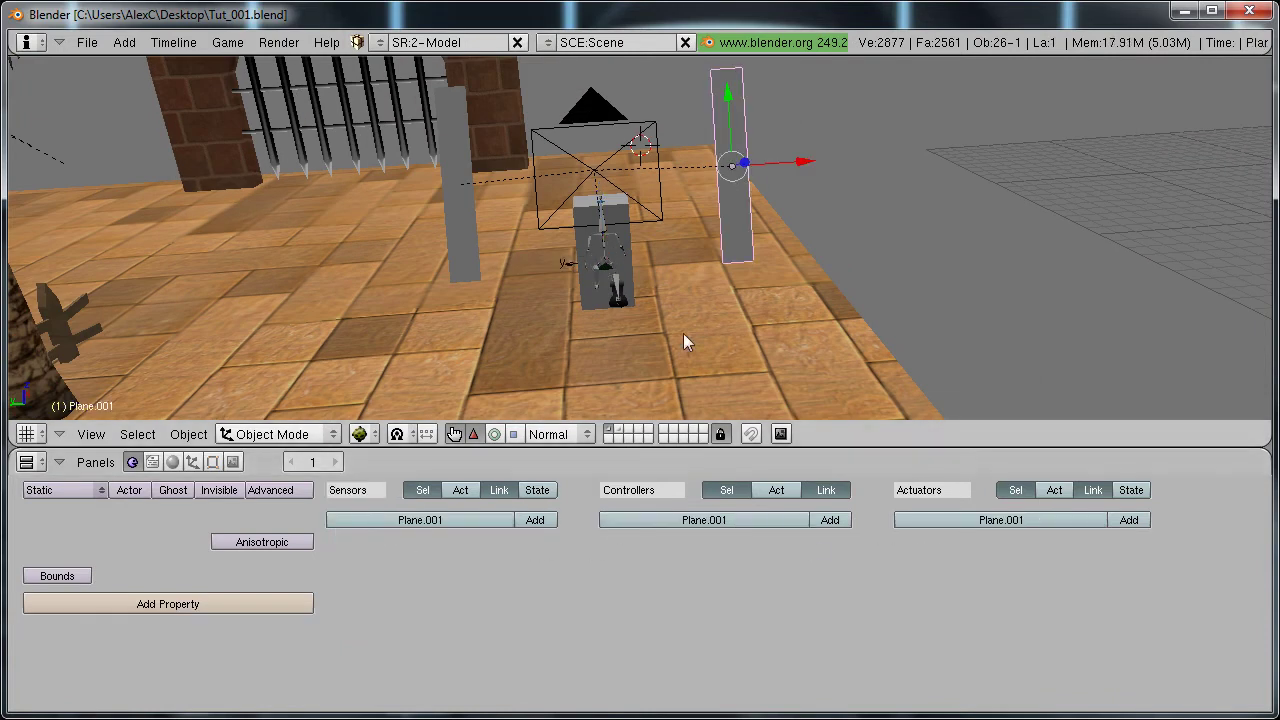
pyautogui.keyDown('shift'); pyautogui.rightClick(462, 206); pyautogui.keyUp('shift')
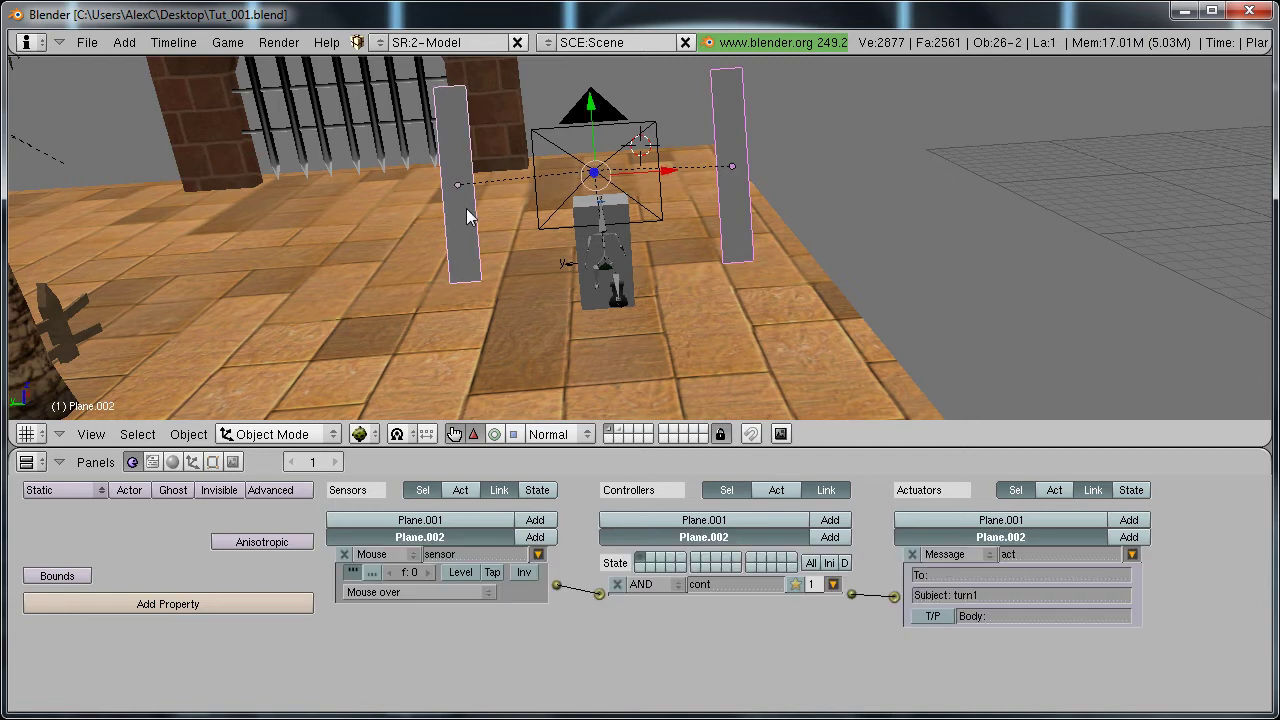
pyautogui.hotkey('ctrl', 'c')
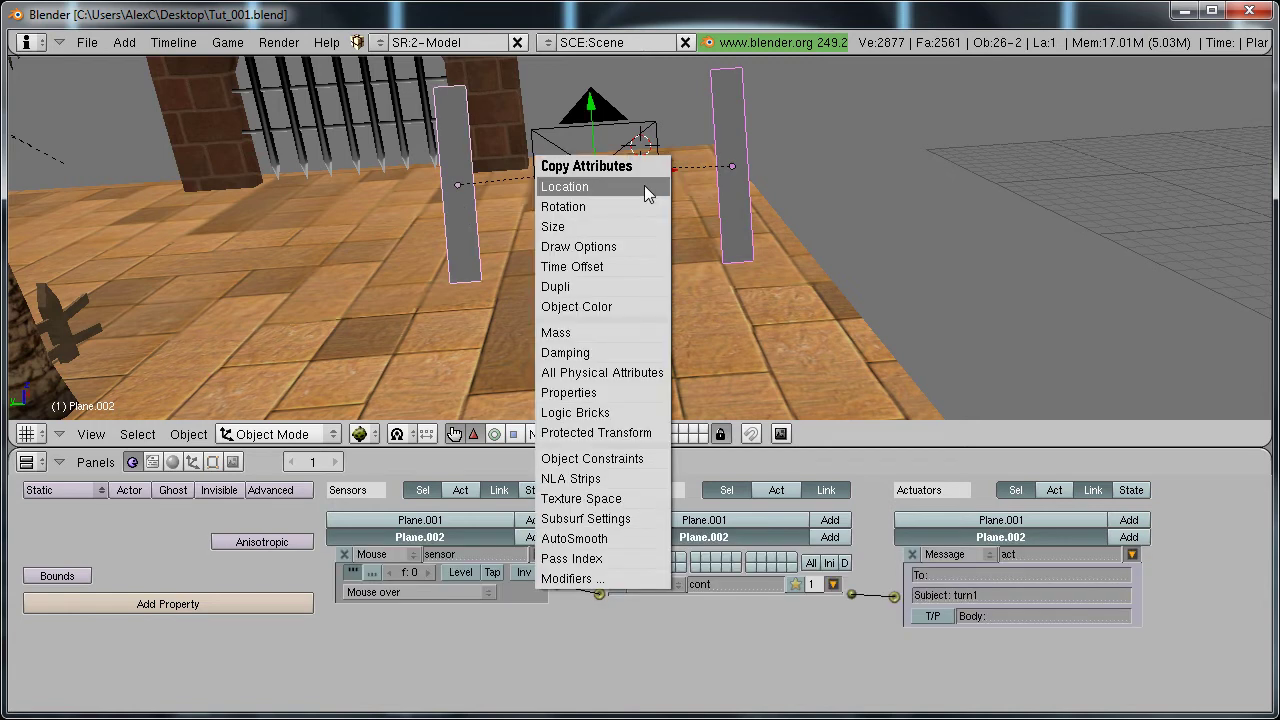
pyautogui.click(594, 414)
# Step: Set the subject of the right plane's Message actuator to turn2
pyautogui.rightClick(727, 238)
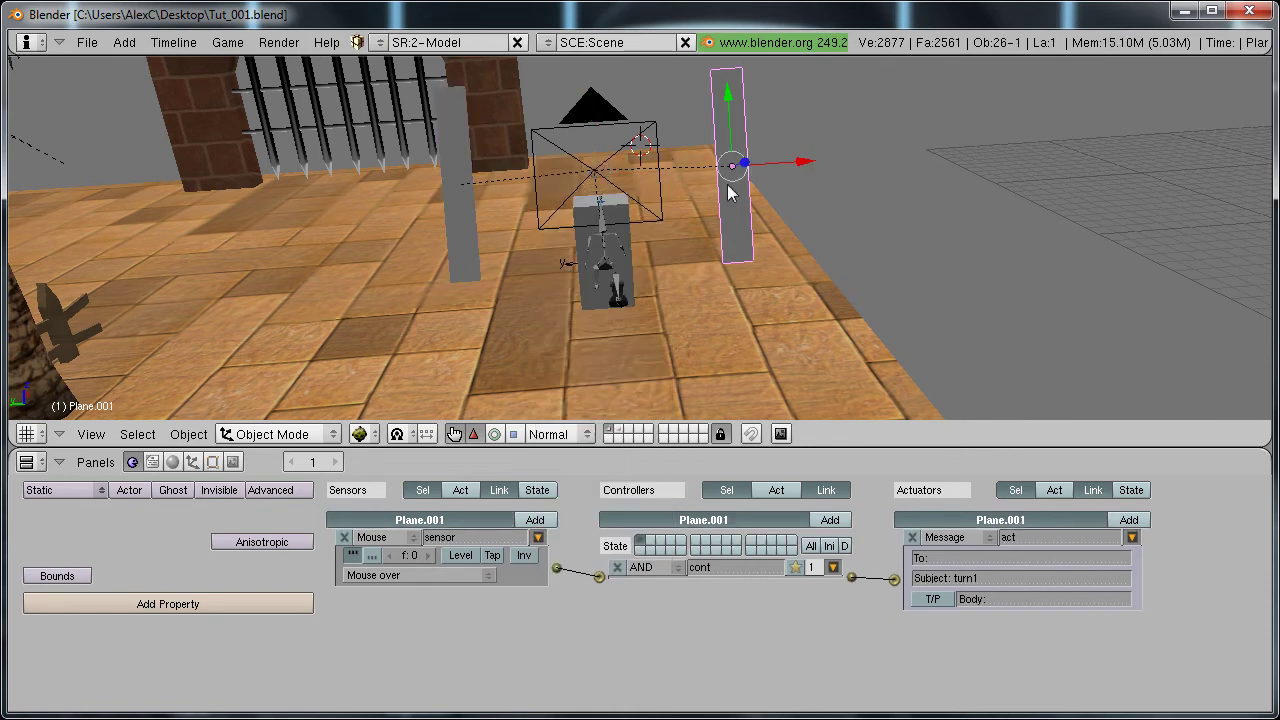
pyautogui.click(1000, 579)
pyautogui.click(1002, 577)
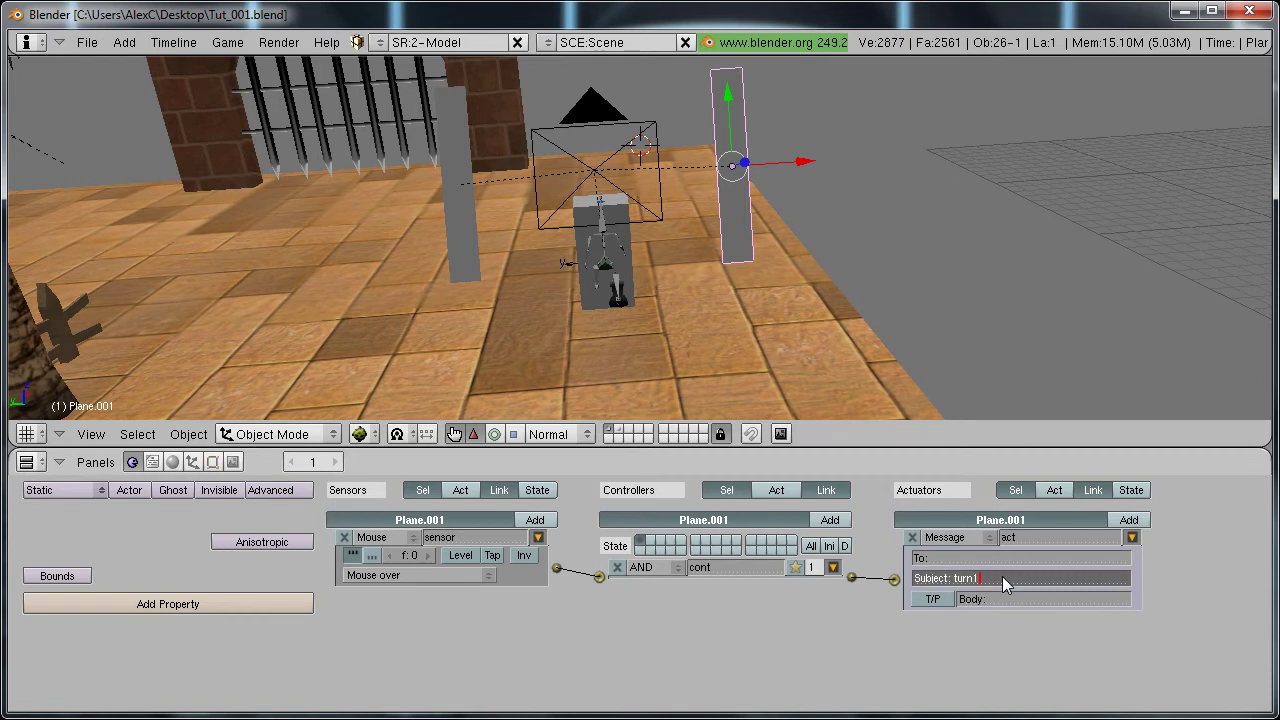
pyautogui.write('2')
pyautogui.press('Return')
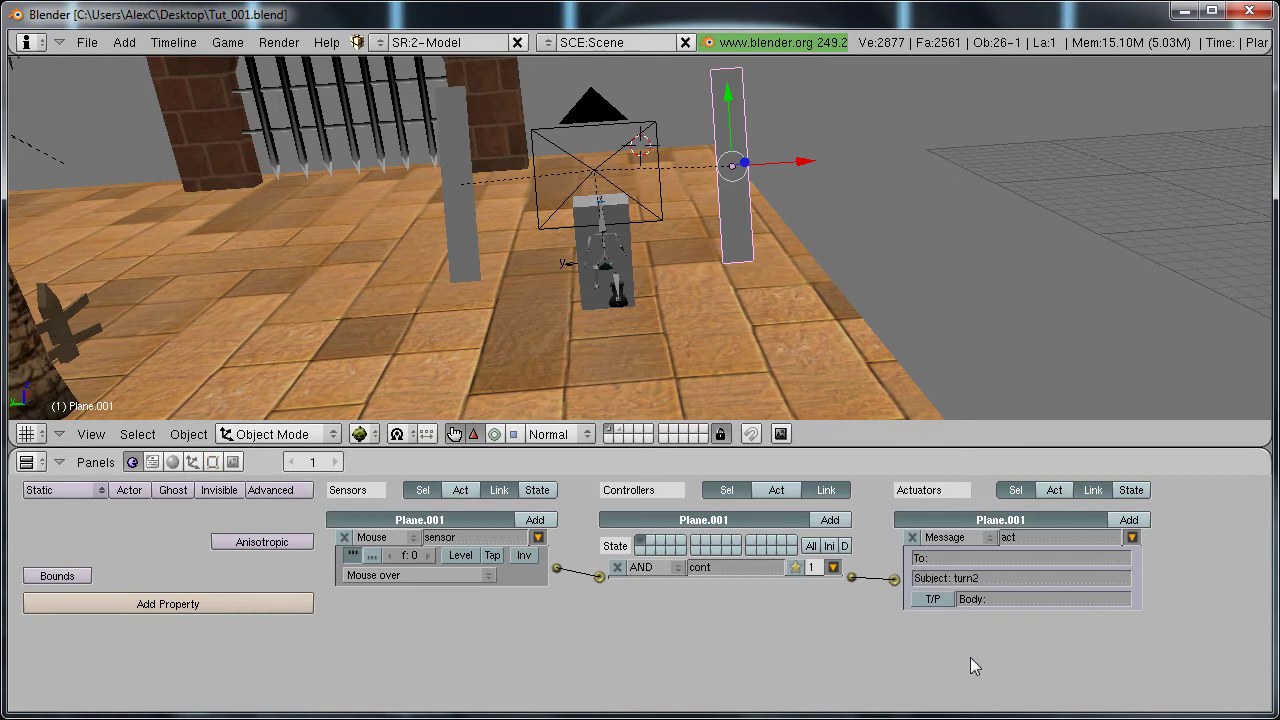
# Step: Add a third sensor, AND controller and actuator to the Empty and link them together
pyautogui.moveTo(850, 275); pyautogui.dragTo(449, 295, button='middle')
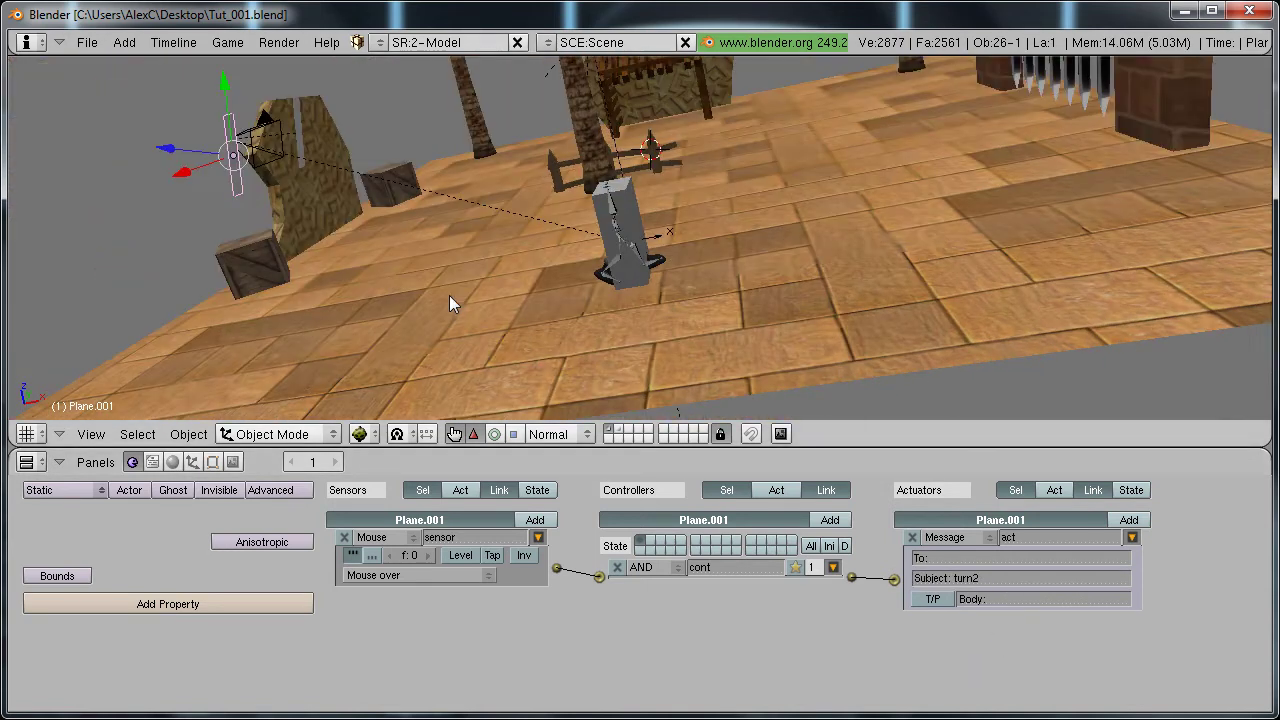
pyautogui.rightClick(669, 237)
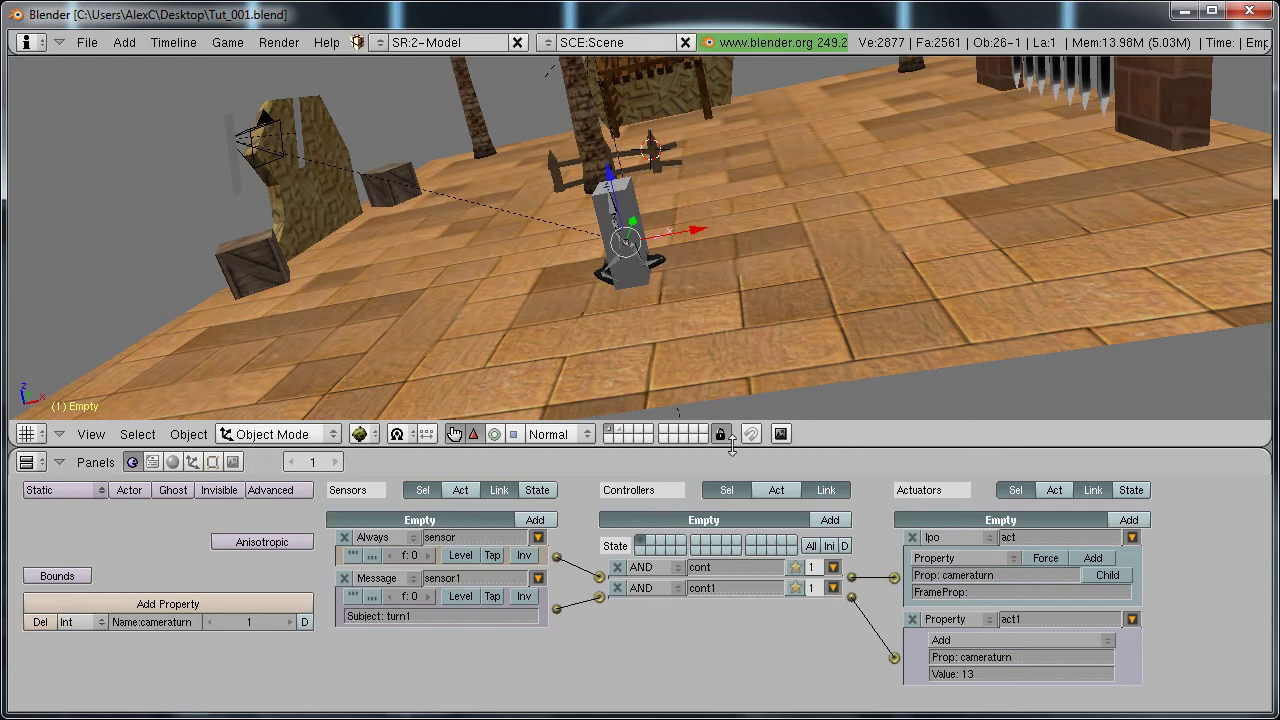
pyautogui.moveTo(732, 445); pyautogui.dragTo(732, 242)
pyautogui.click(535, 316)
pyautogui.click(830, 316)
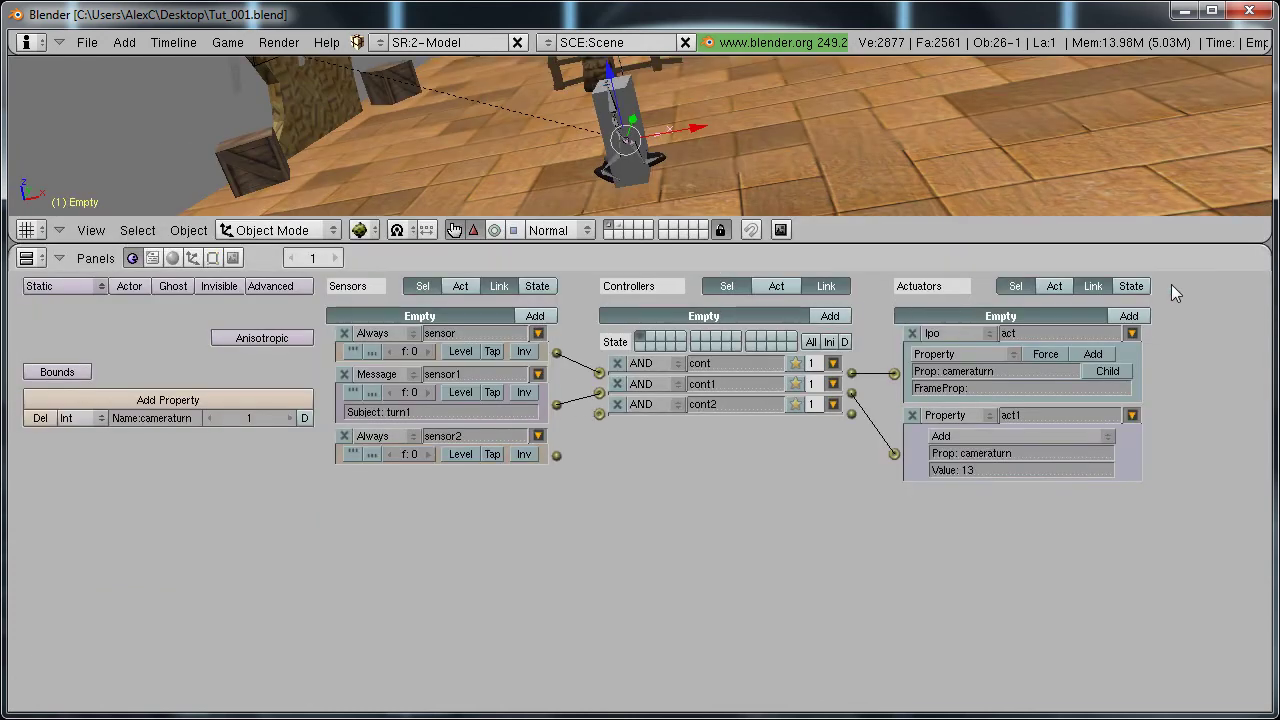
pyautogui.click(1129, 316)
pyautogui.moveTo(561, 453); pyautogui.dragTo(598, 414)
pyautogui.moveTo(855, 415); pyautogui.dragTo(895, 535)
# Step: Change the Empty's new sensor to a Message sensor with the subject turn2
pyautogui.click(380, 437)
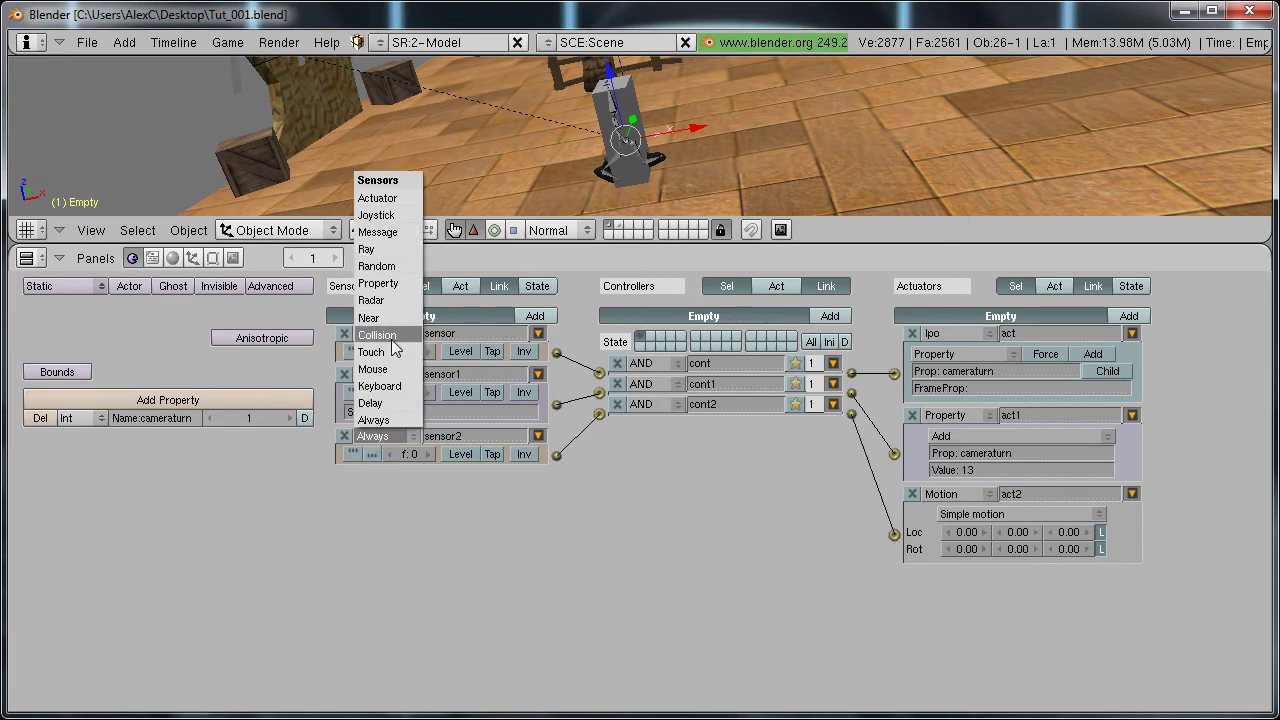
pyautogui.click(375, 233)
pyautogui.click(431, 472)
pyautogui.write('t: t')
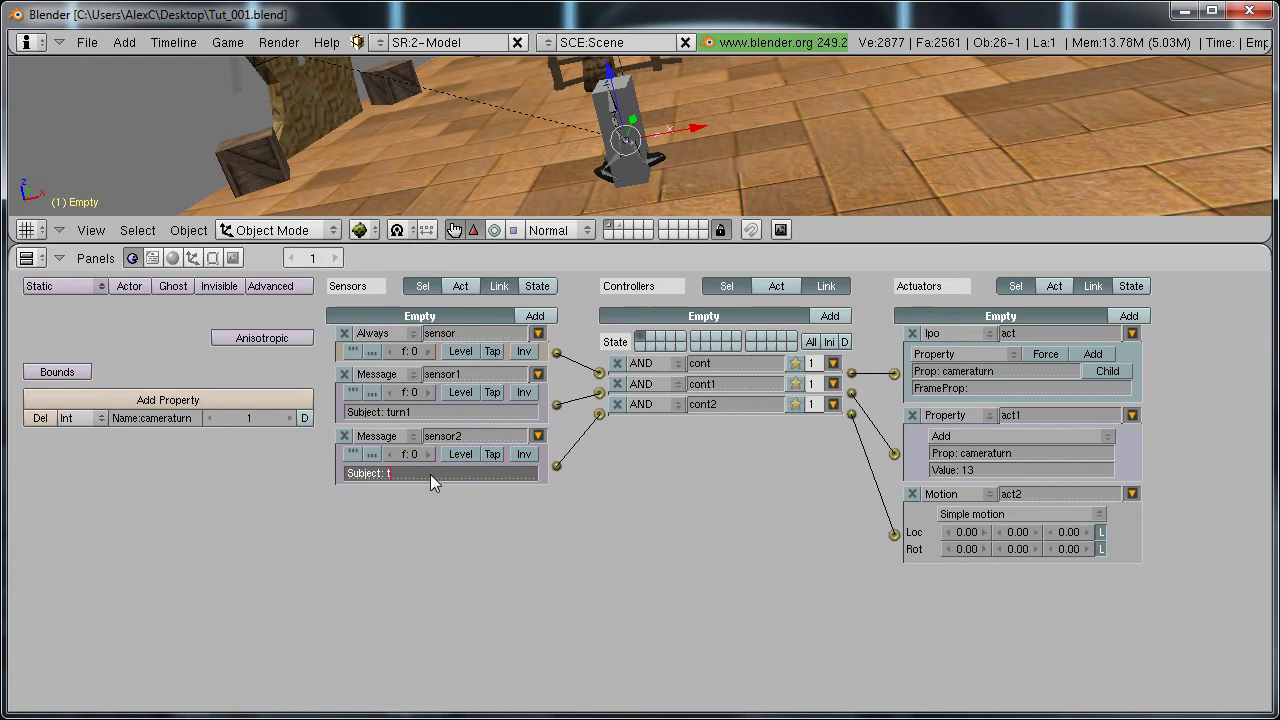
pyautogui.write('urn2')
pyautogui.press('Return')
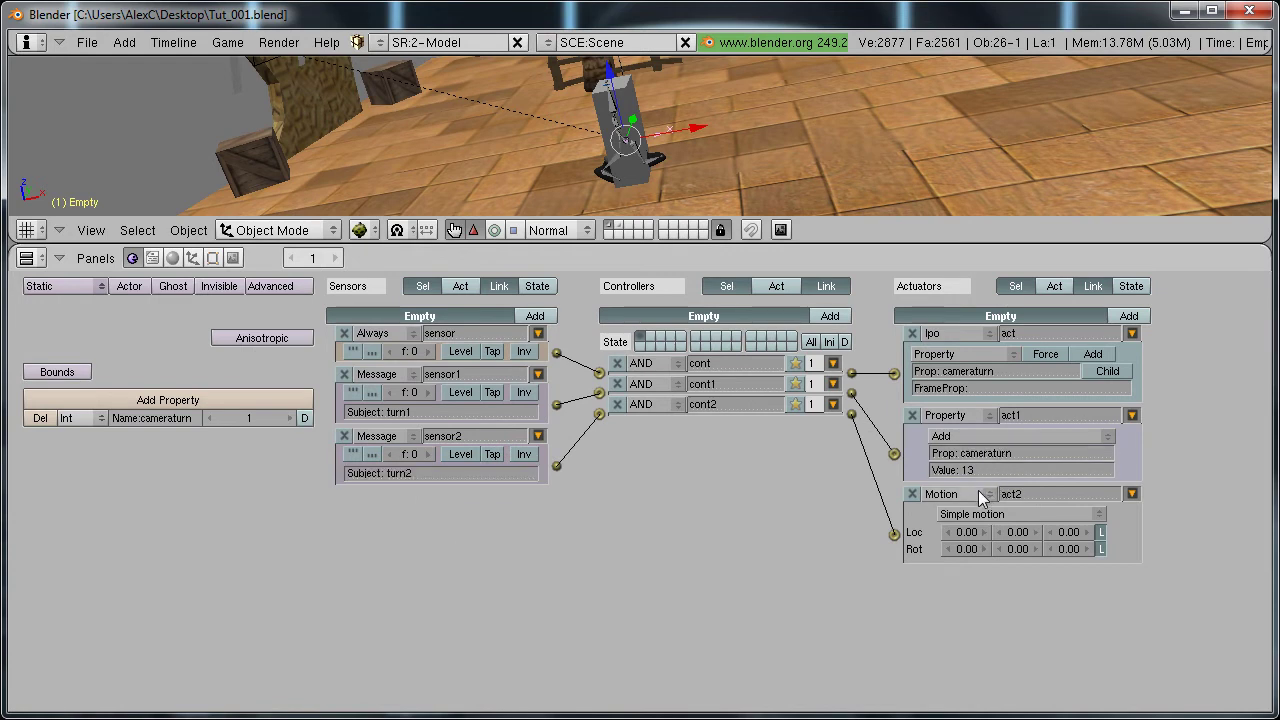
# Step: Change the Empty's new actuator to a Property actuator in Add mode
pyautogui.click(960, 494)
pyautogui.click(946, 393)
pyautogui.click(957, 515)
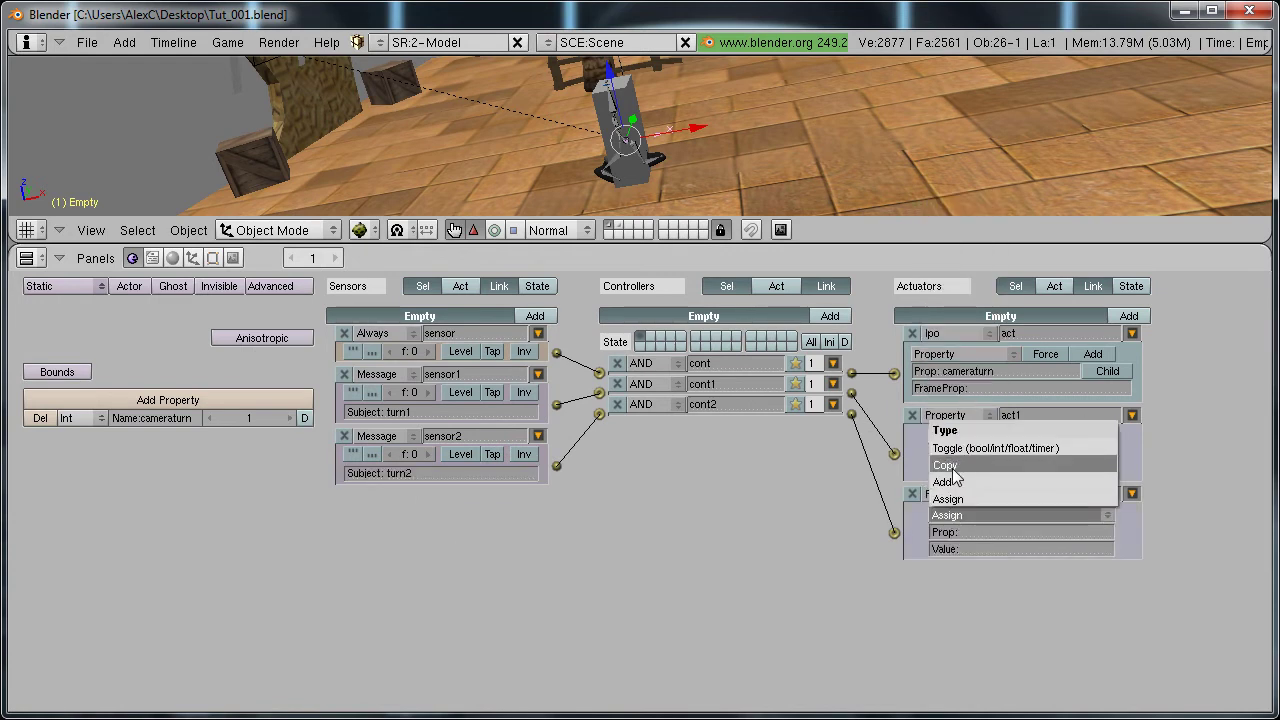
pyautogui.click(957, 518)
# Step: Set the new Property actuator's property to cameraturn and its value to -13
pyautogui.click(966, 533)
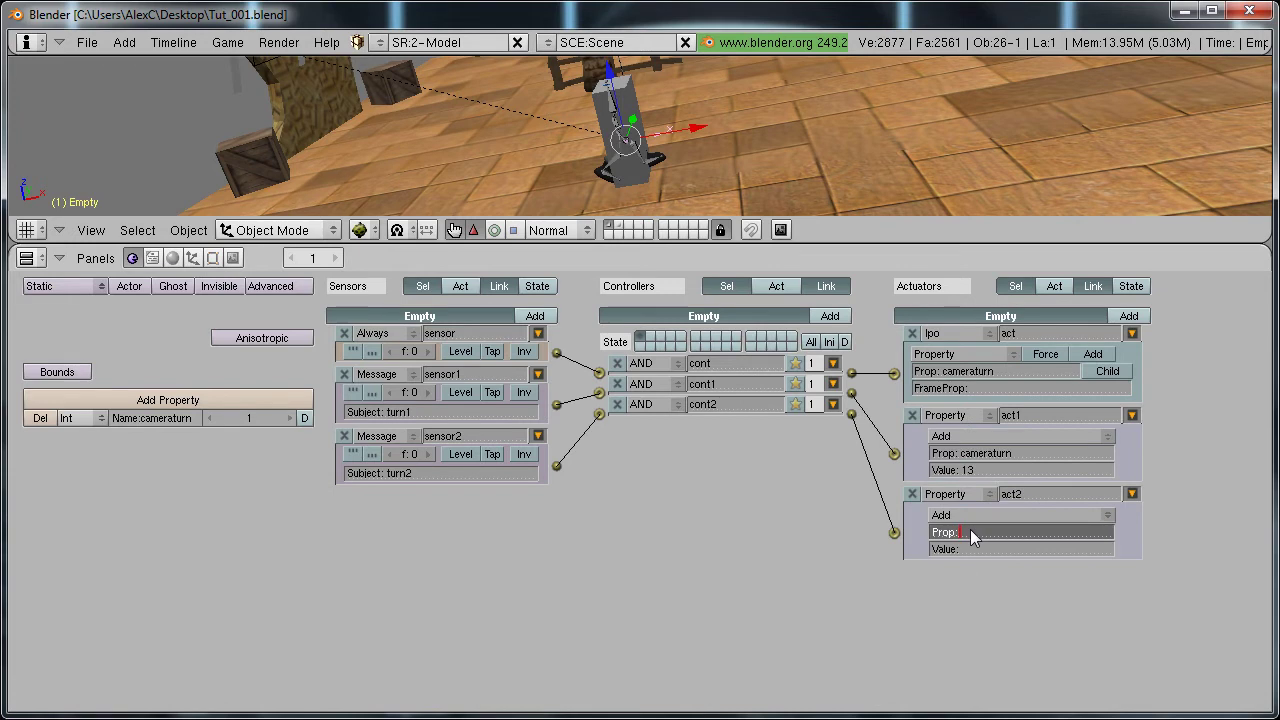
pyautogui.write('cameraturn')
pyautogui.press('Return')
pyautogui.click(980, 548)
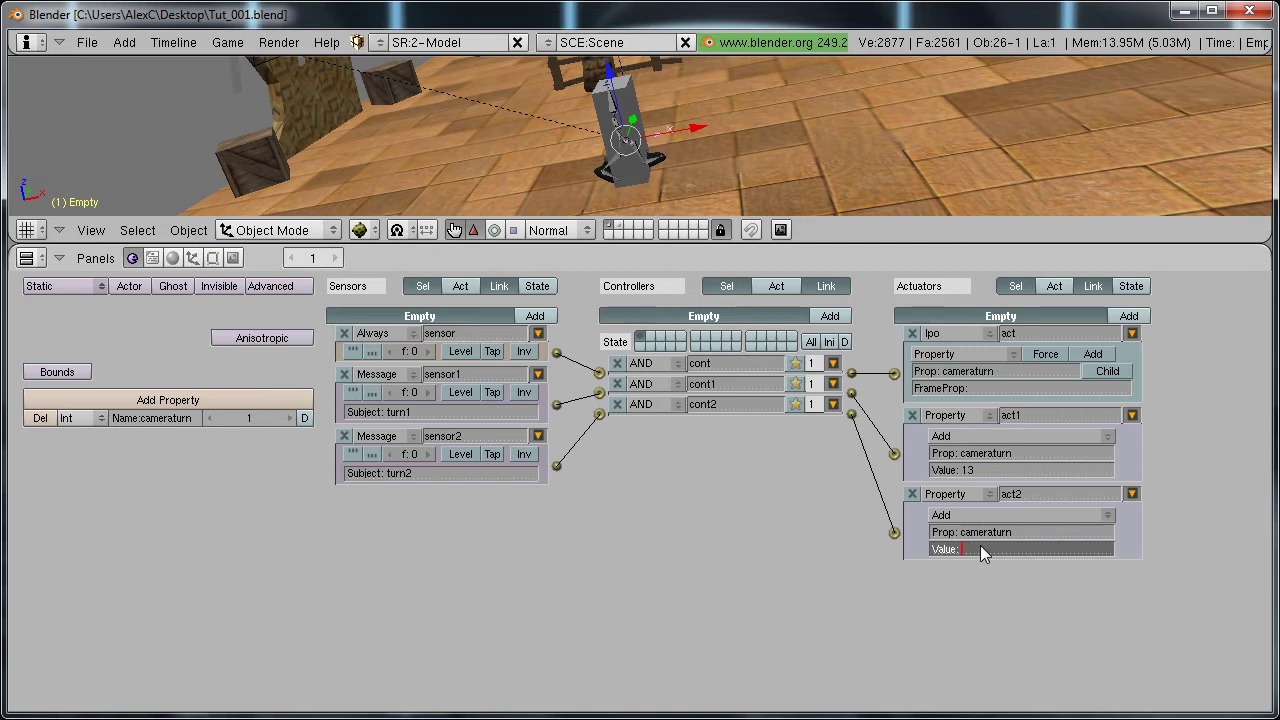
pyautogui.write('-13')
pyautogui.press('Return')
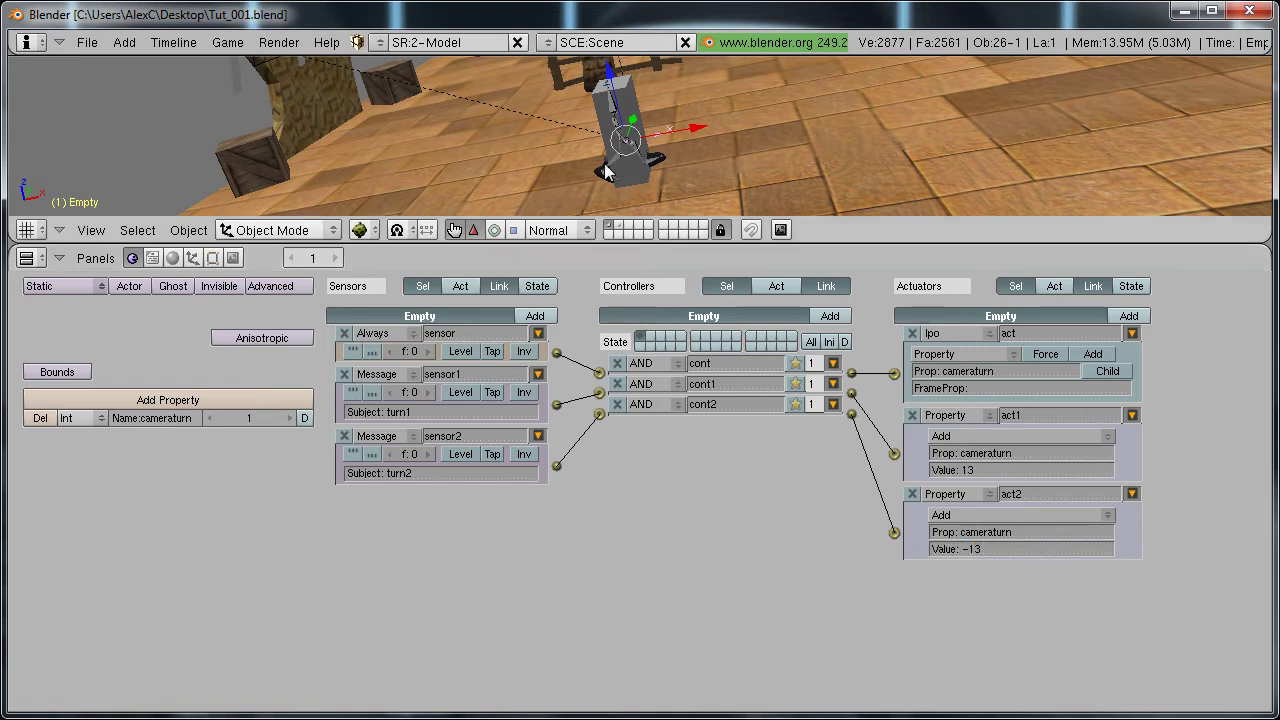
# Step: Maximize the 3D view, run the game from the camera view to test turning and walking, and end it
pyautogui.hotkey('ctrl', 'Up')
pyautogui.press('KP_0')
pyautogui.press('p')
pyautogui.press('Escape')
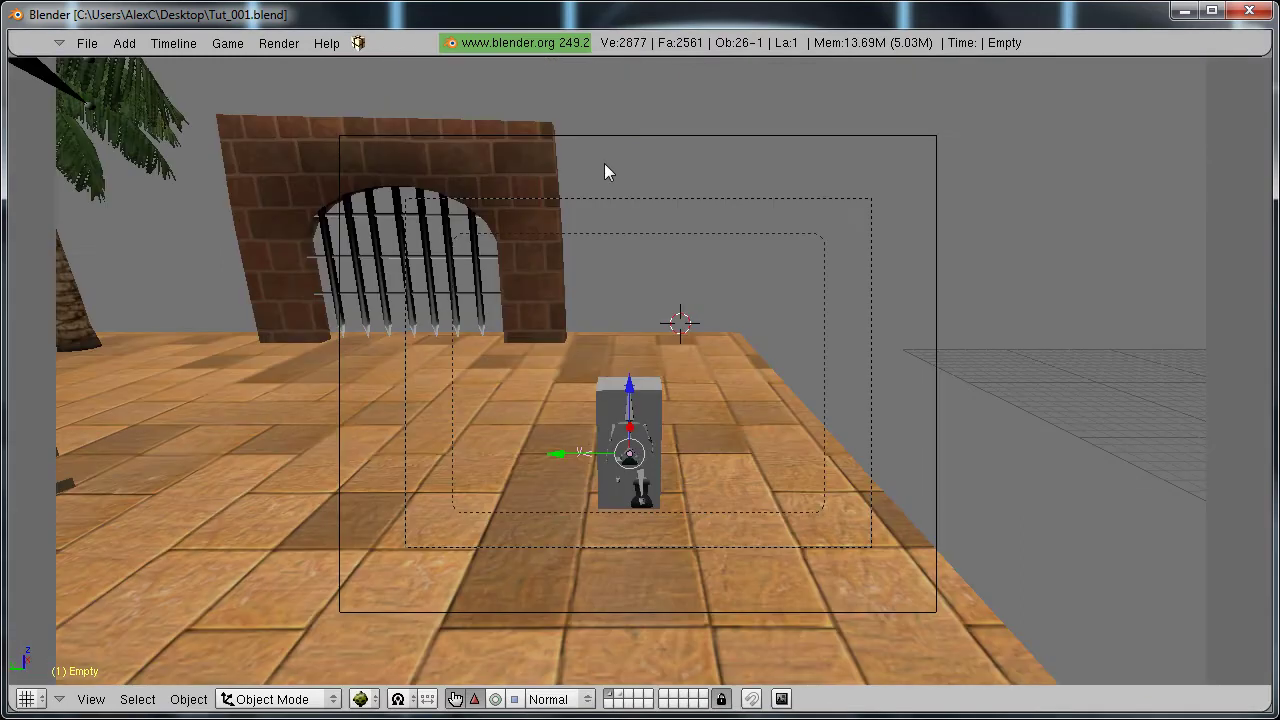
pyautogui.press('p')
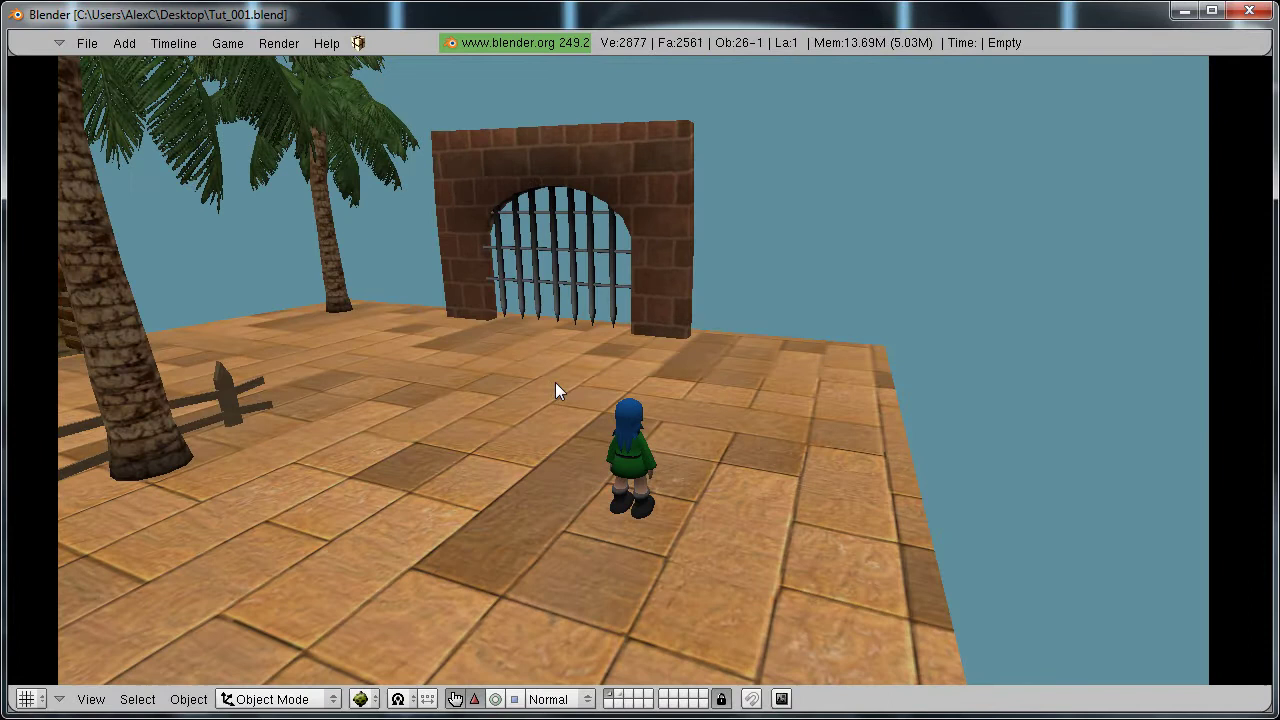
pyautogui.press('w')
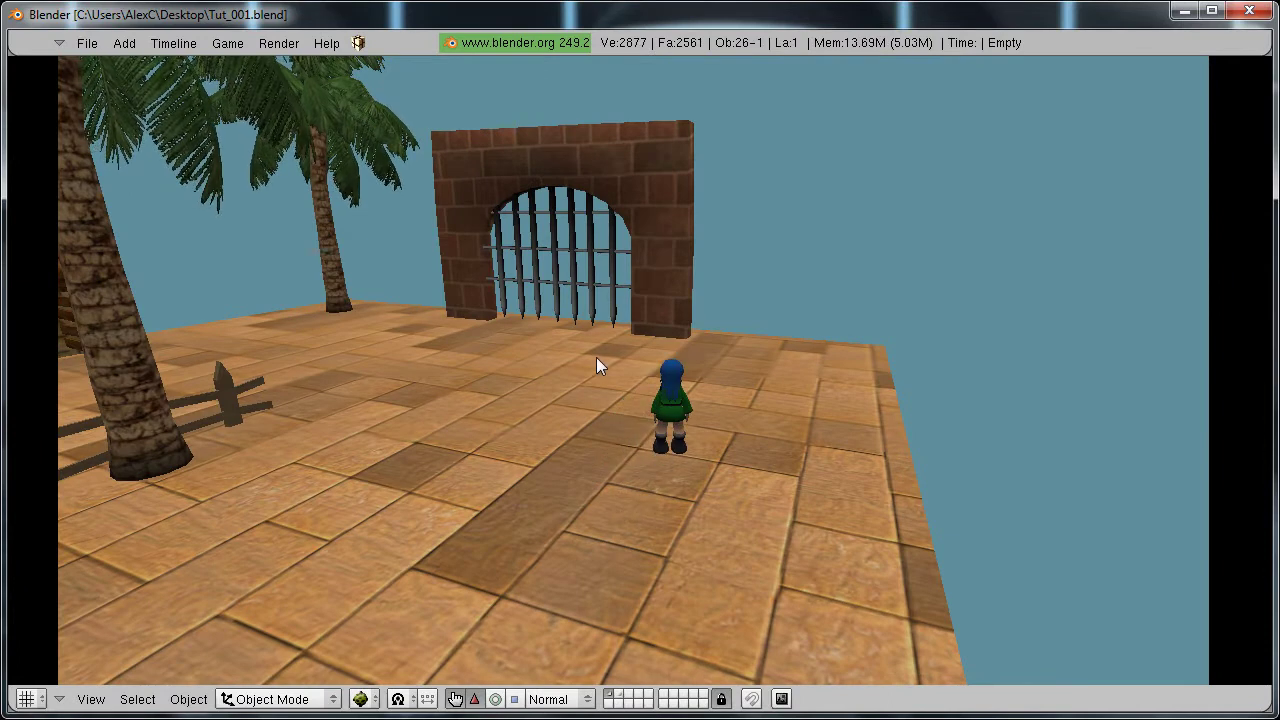
pyautogui.press('Escape')
# Step: Select the box surrounding the character and hide it
pyautogui.moveTo(823, 322); pyautogui.dragTo(651, 398, button='middle')
pyautogui.scroll(-4, 651, 398)
pyautogui.scroll(1, 740, 431)
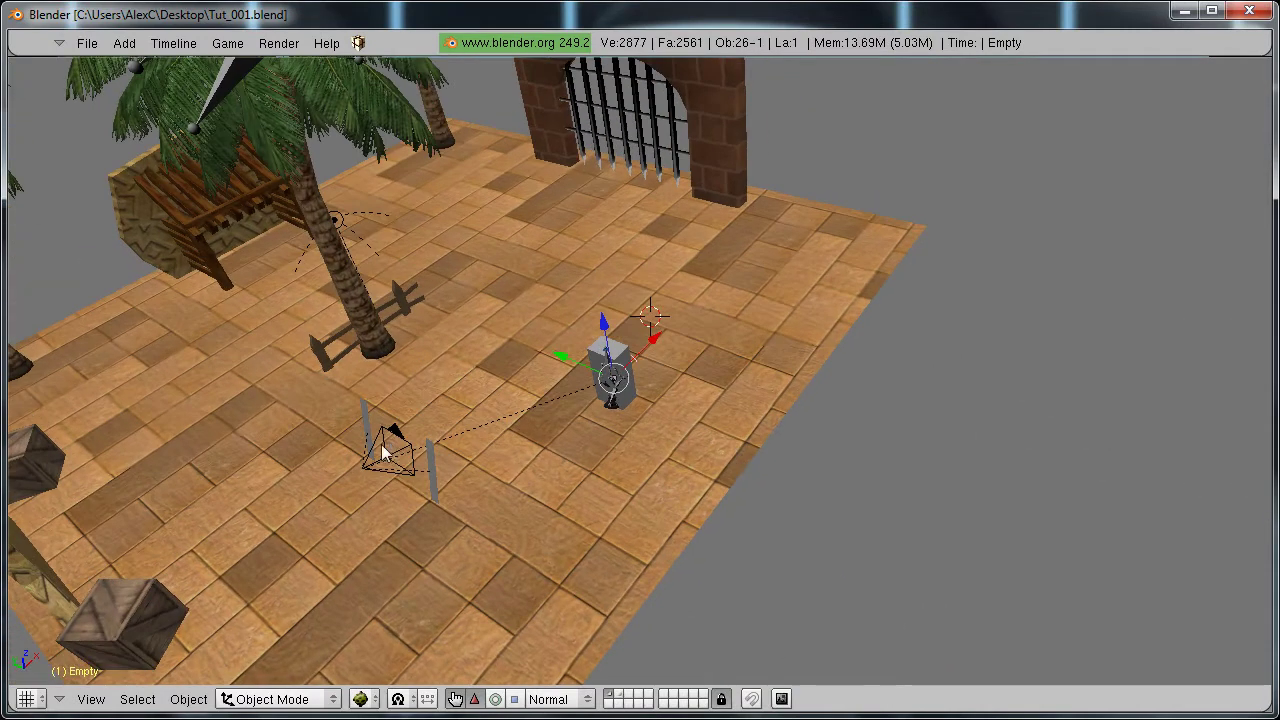
pyautogui.rightClick(388, 250)
pyautogui.rightClick(402, 443)
pyautogui.scroll(4, 700, 446)
pyautogui.scroll(-2, 690, 430)
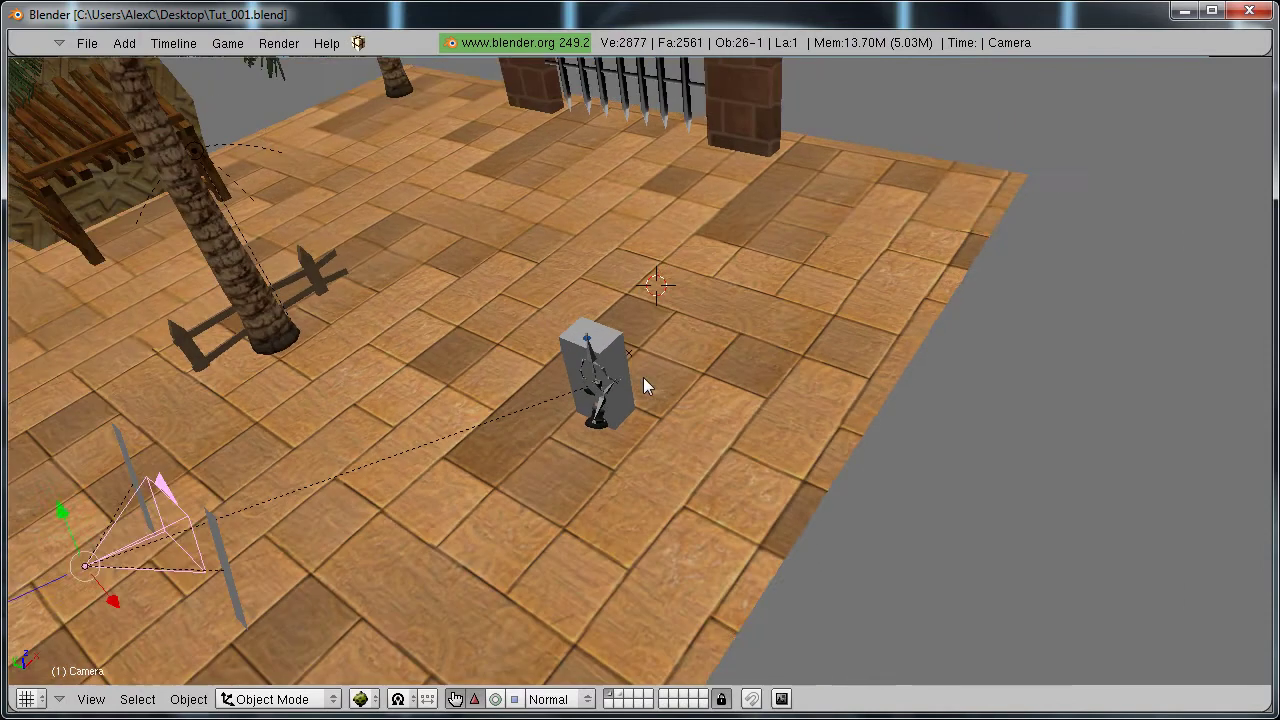
pyautogui.rightClick(633, 352)
pyautogui.rightClick(632, 346)
pyautogui.rightClick(632, 348)
pyautogui.rightClick(634, 351)
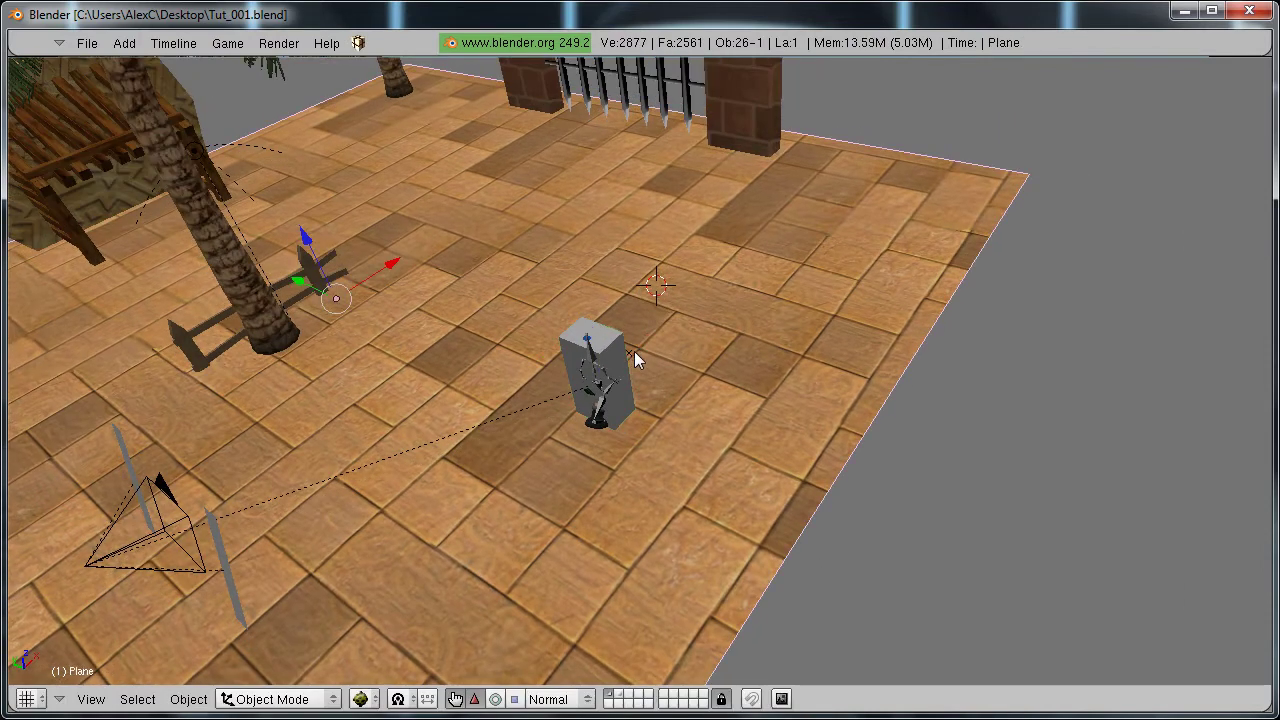
pyautogui.rightClick(622, 365)
pyautogui.press('h')
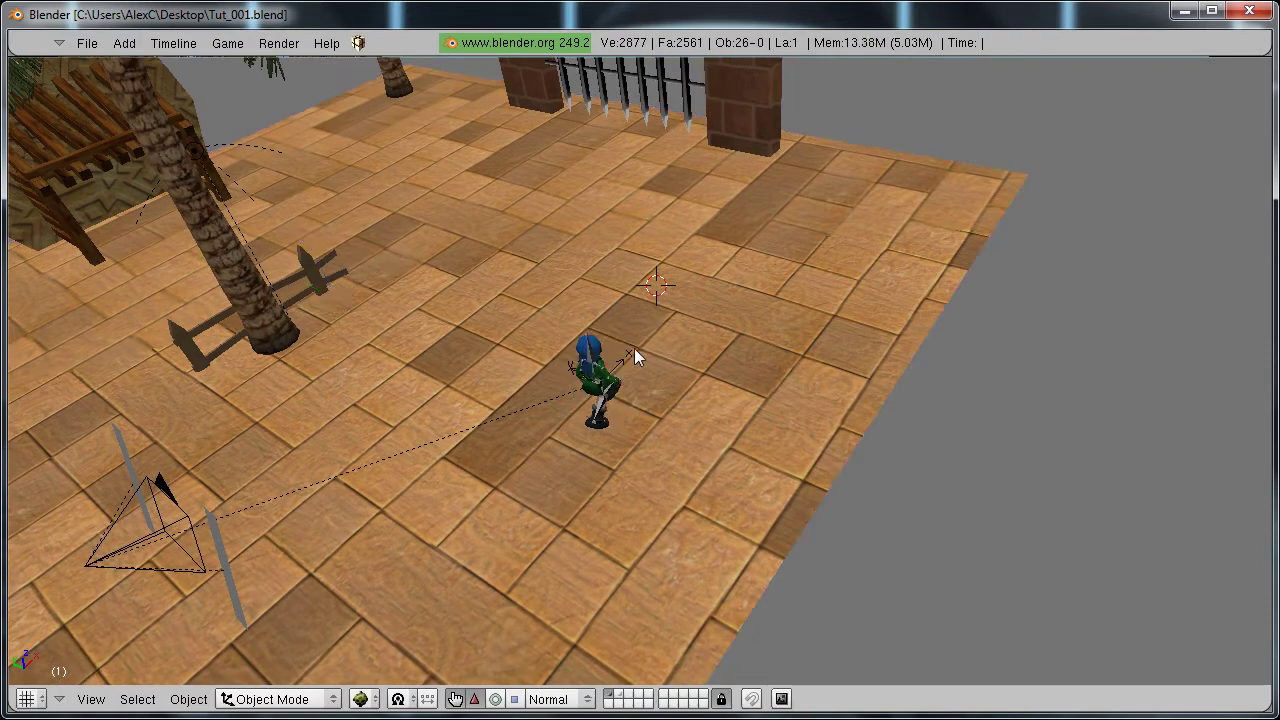
# Step: Parent the Empty at the character's centre to the character mesh
pyautogui.rightClick(630, 355)
pyautogui.press('g')
pyautogui.rightClick(557, 376)
pyautogui.scroll(7, 603, 414)
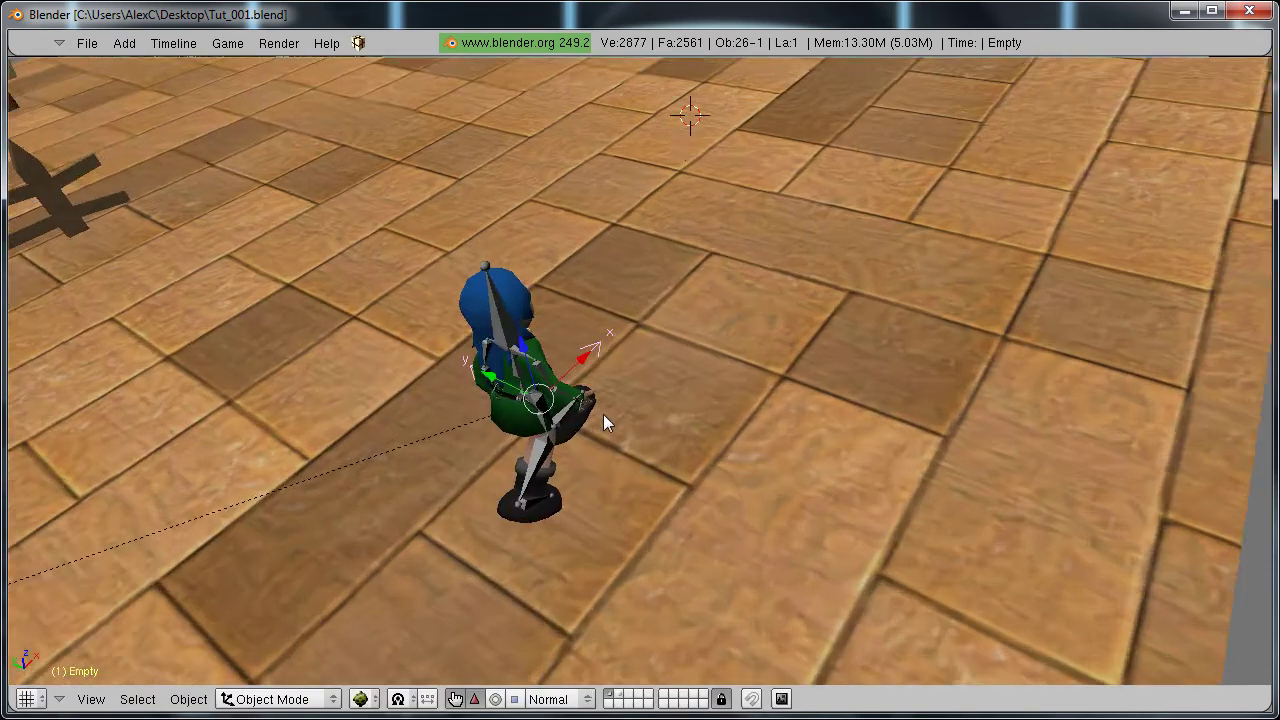
pyautogui.keyDown('shift'); pyautogui.rightClick(464, 443); pyautogui.keyUp('shift')
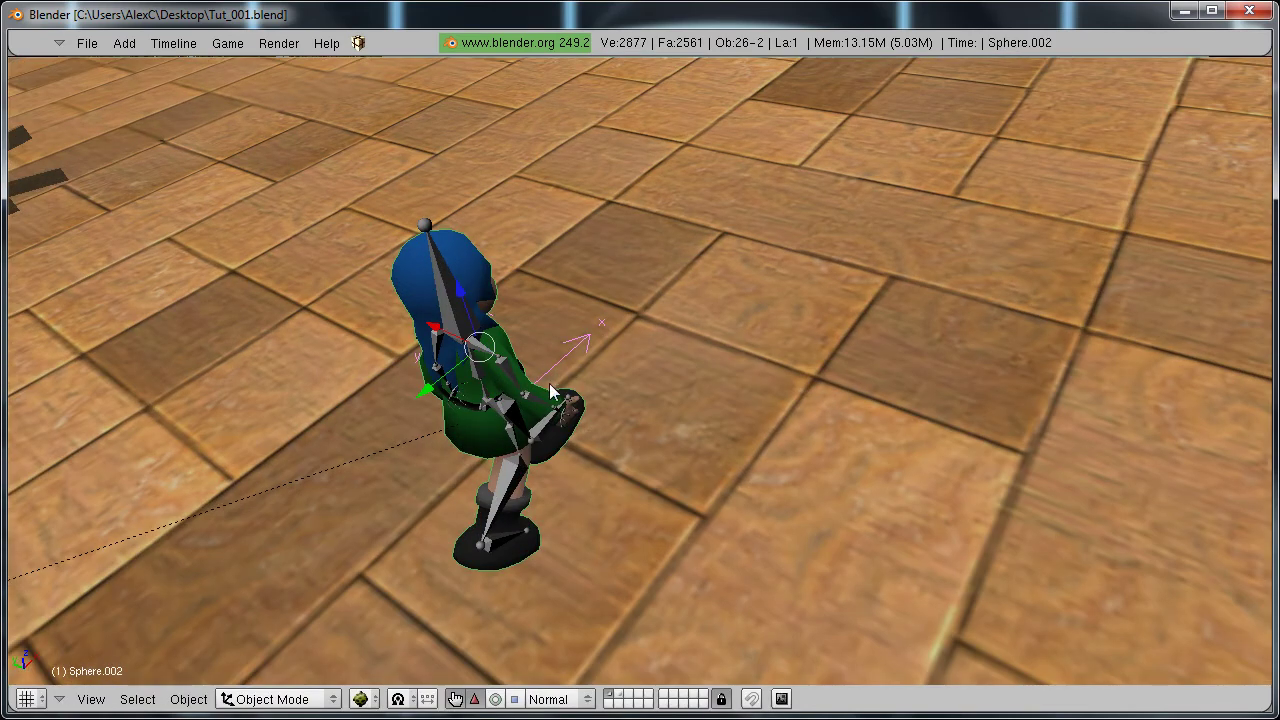
pyautogui.hotkey('ctrl', 'p')
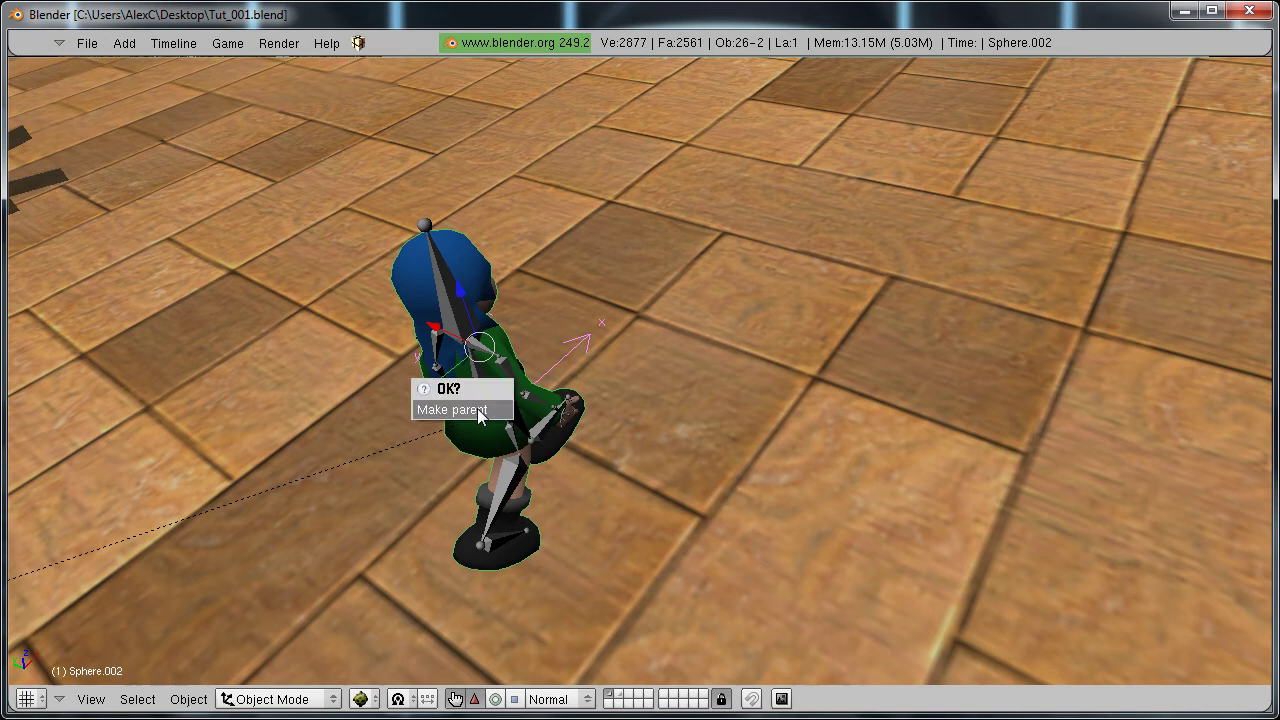
pyautogui.click(478, 410)
# Step: Unhide the character's box, deselect everything and return to the camera view
pyautogui.scroll(-8, 569, 379)
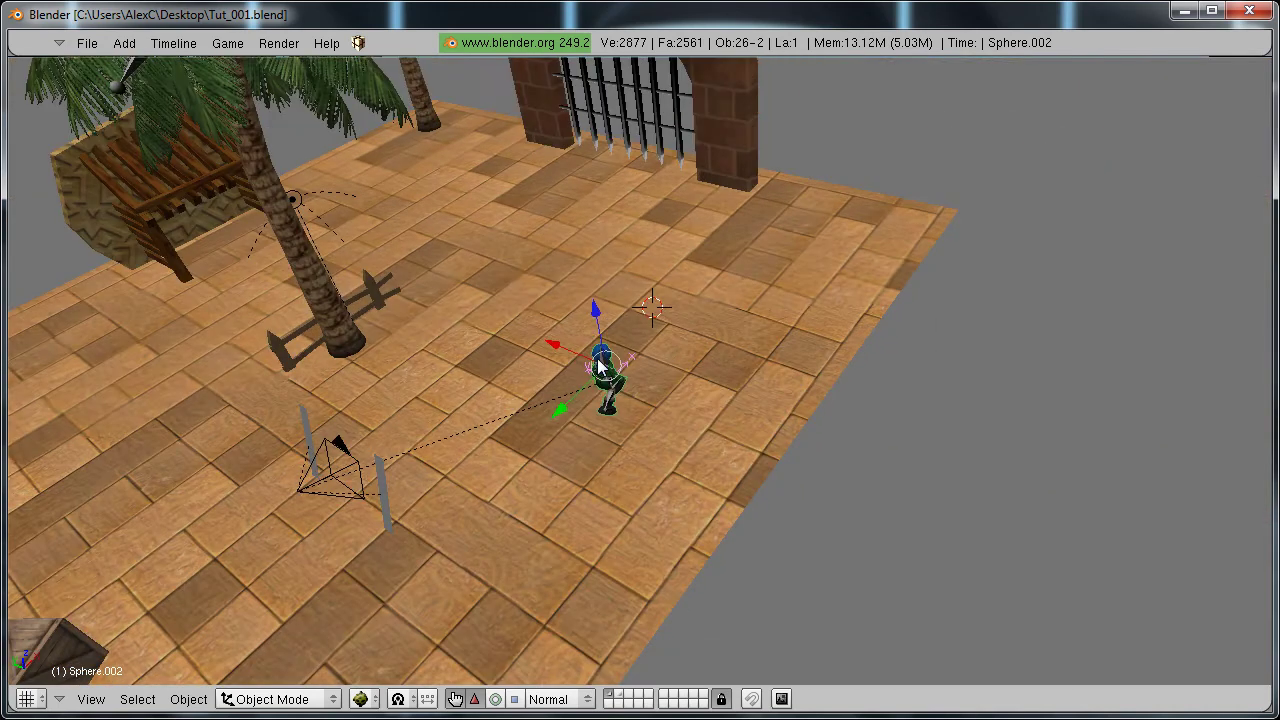
pyautogui.hotkey('alt', 'h')
pyautogui.press('a')
pyautogui.press('KP_0')
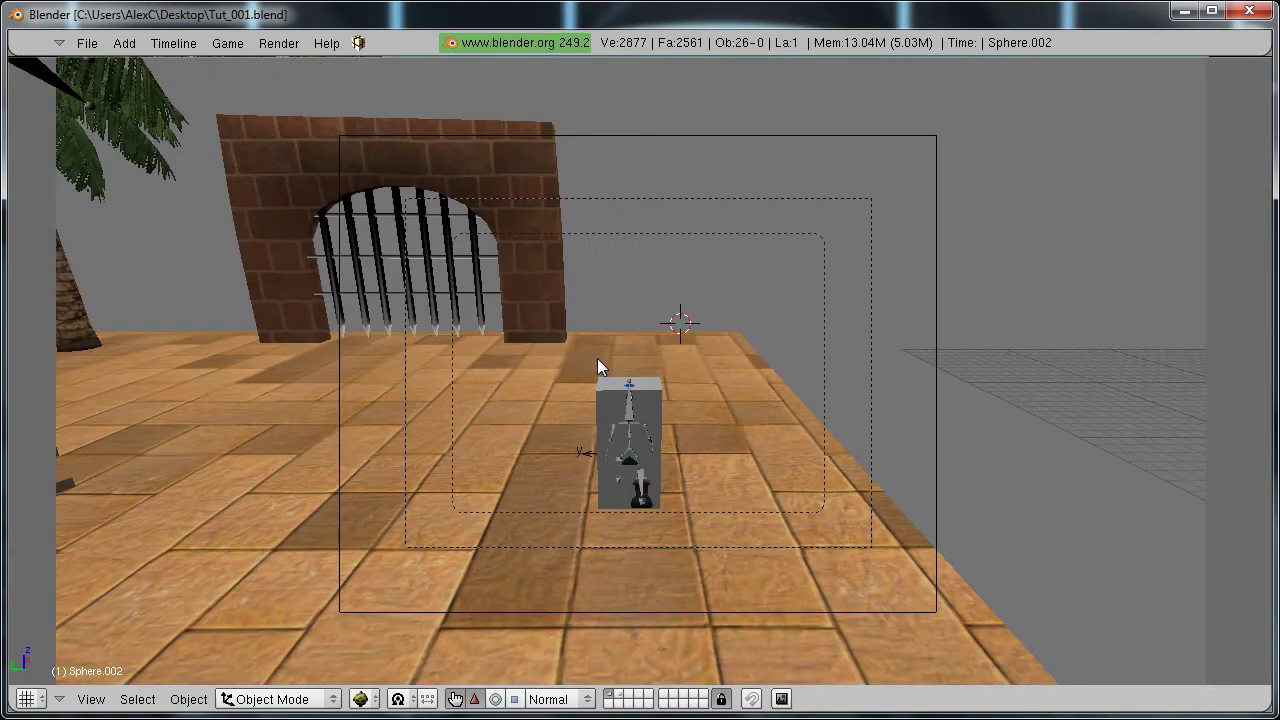
# Step: Run the game from the camera view, walk the character through the gate while turning the camera both ways, and end it
pyautogui.press('p')
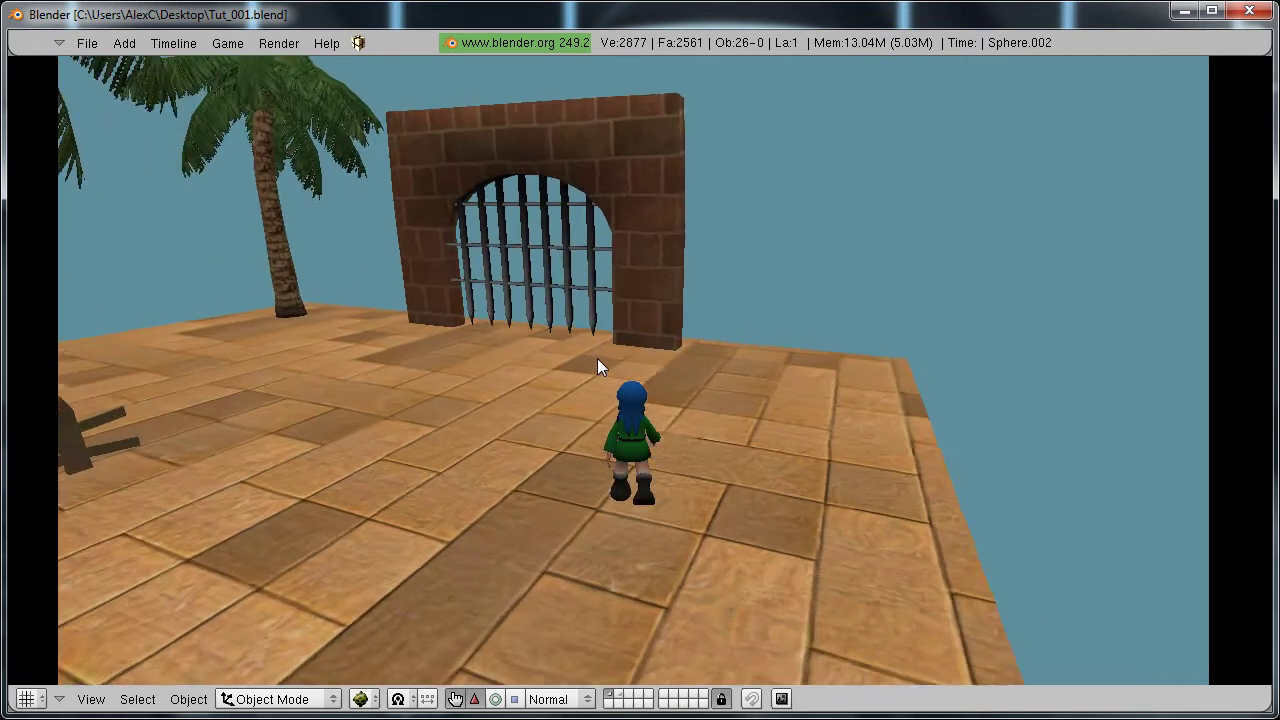
pyautogui.press('Up')
pyautogui.press('Left')
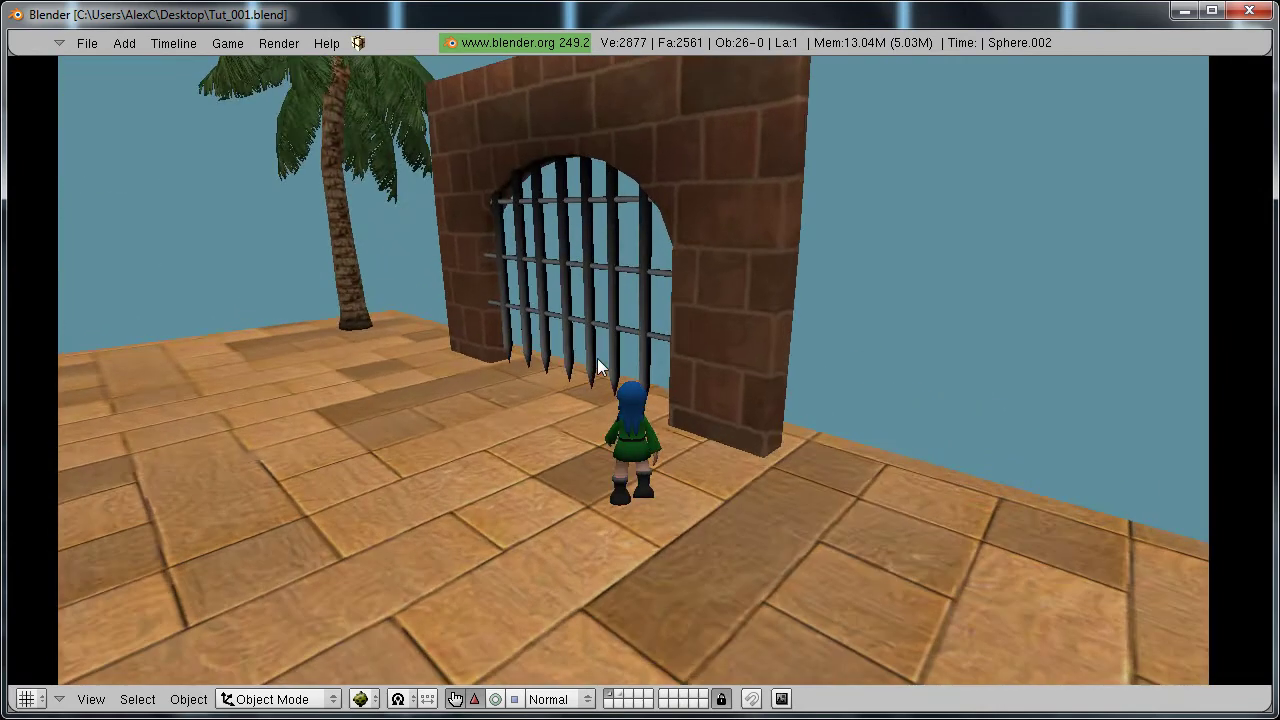
pyautogui.press('Left')
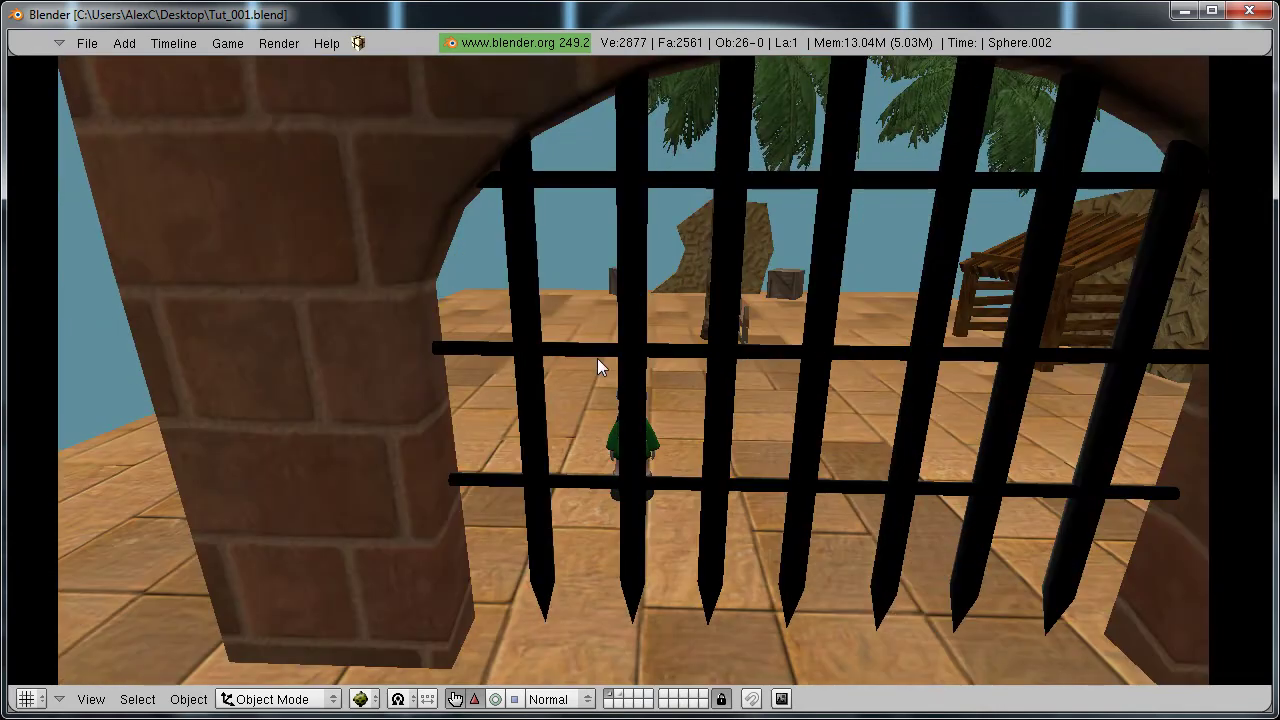
pyautogui.press('Up')
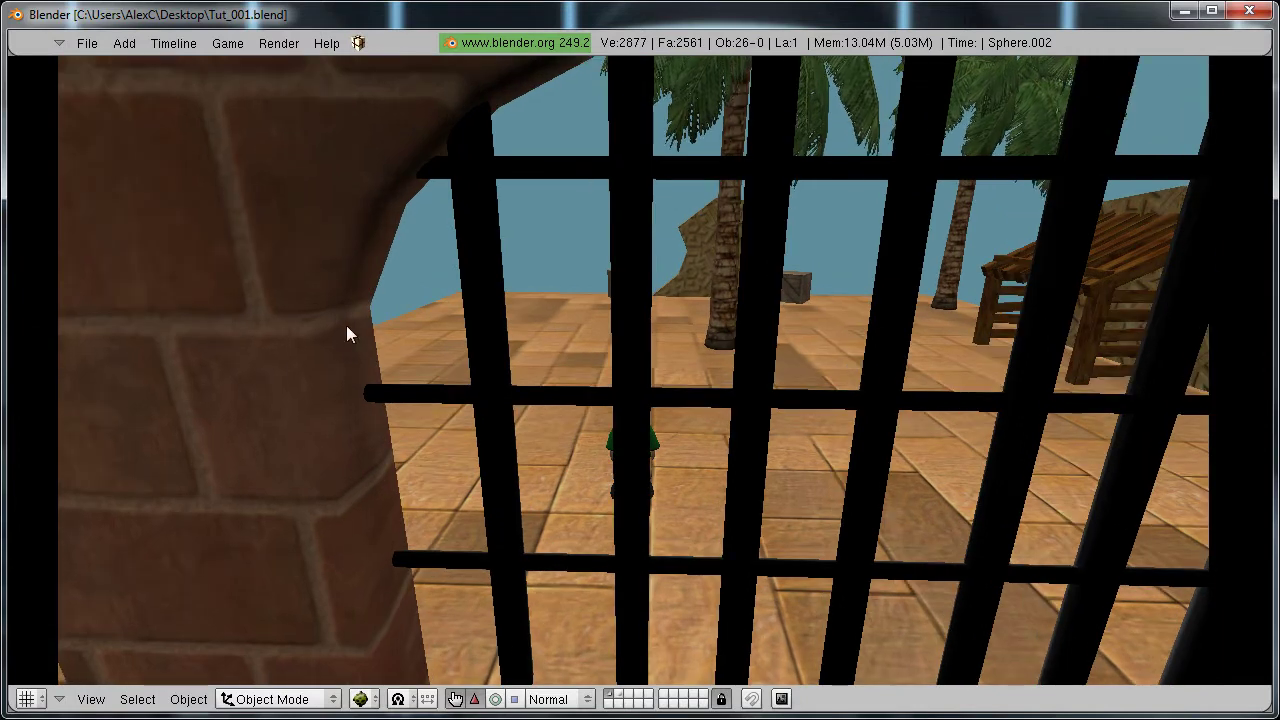
pyautogui.press('Right')
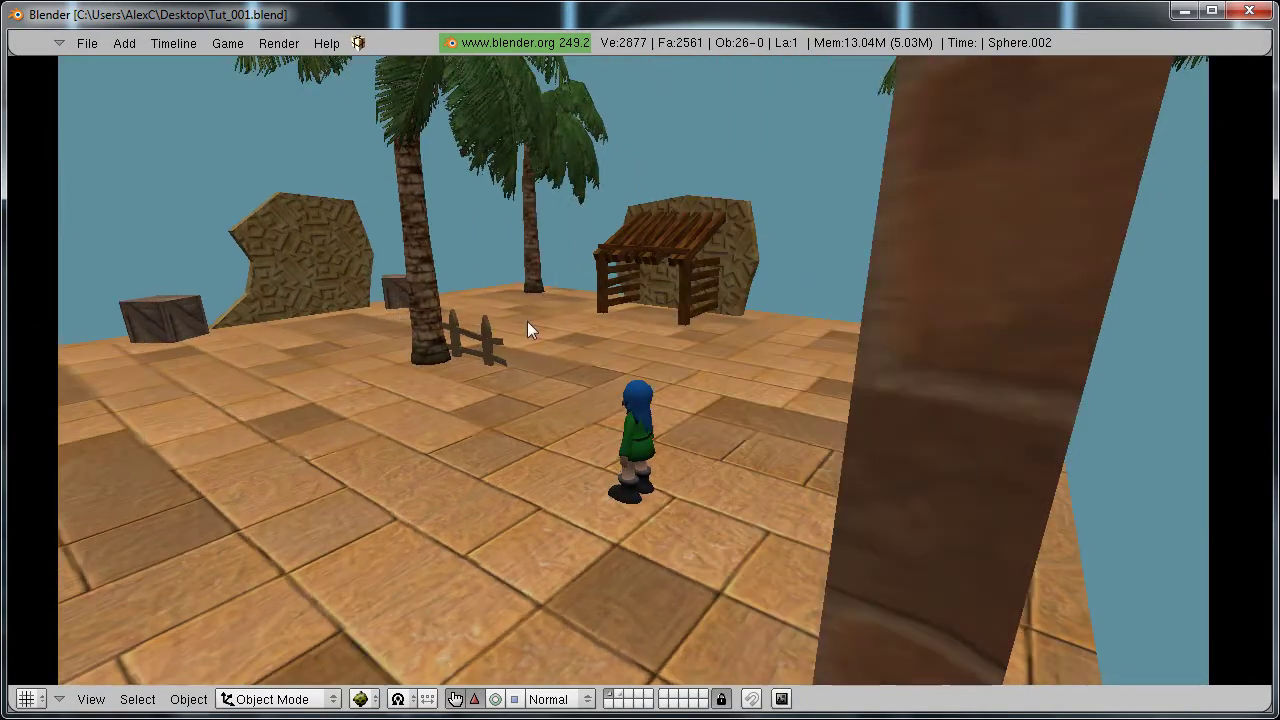
pyautogui.press('Left')
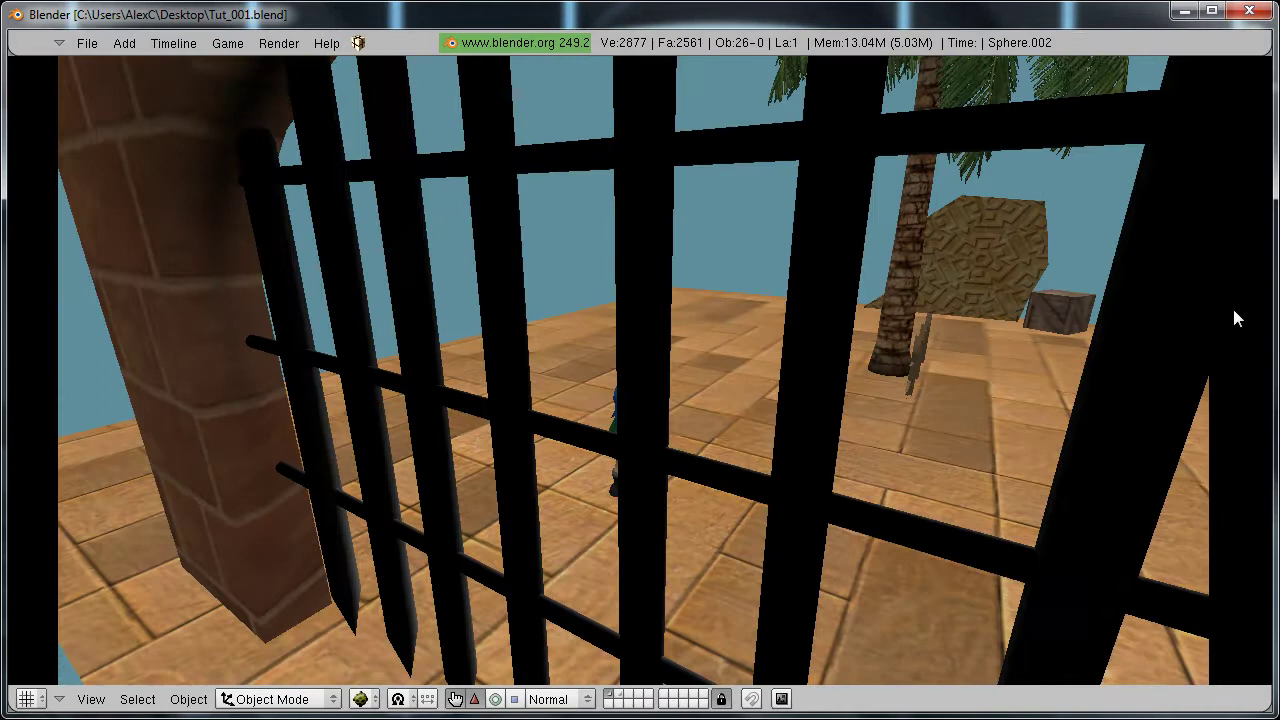
pyautogui.press('Left')
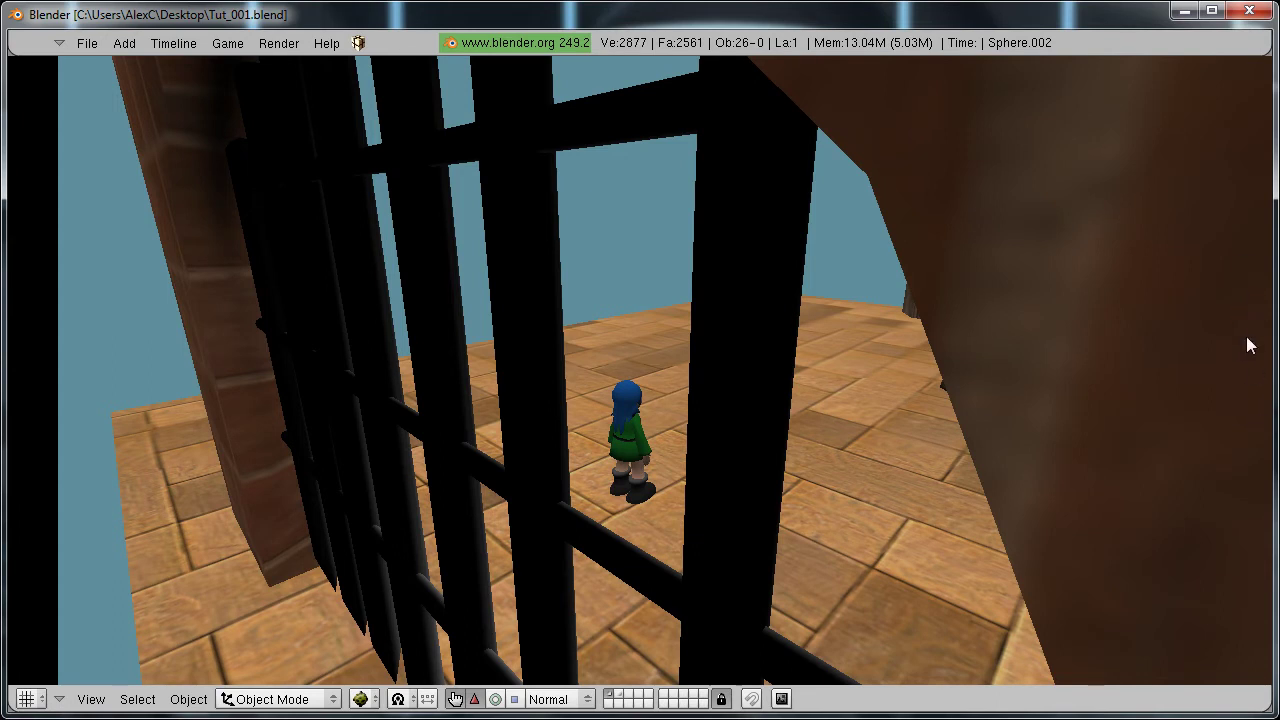
pyautogui.press('Right')
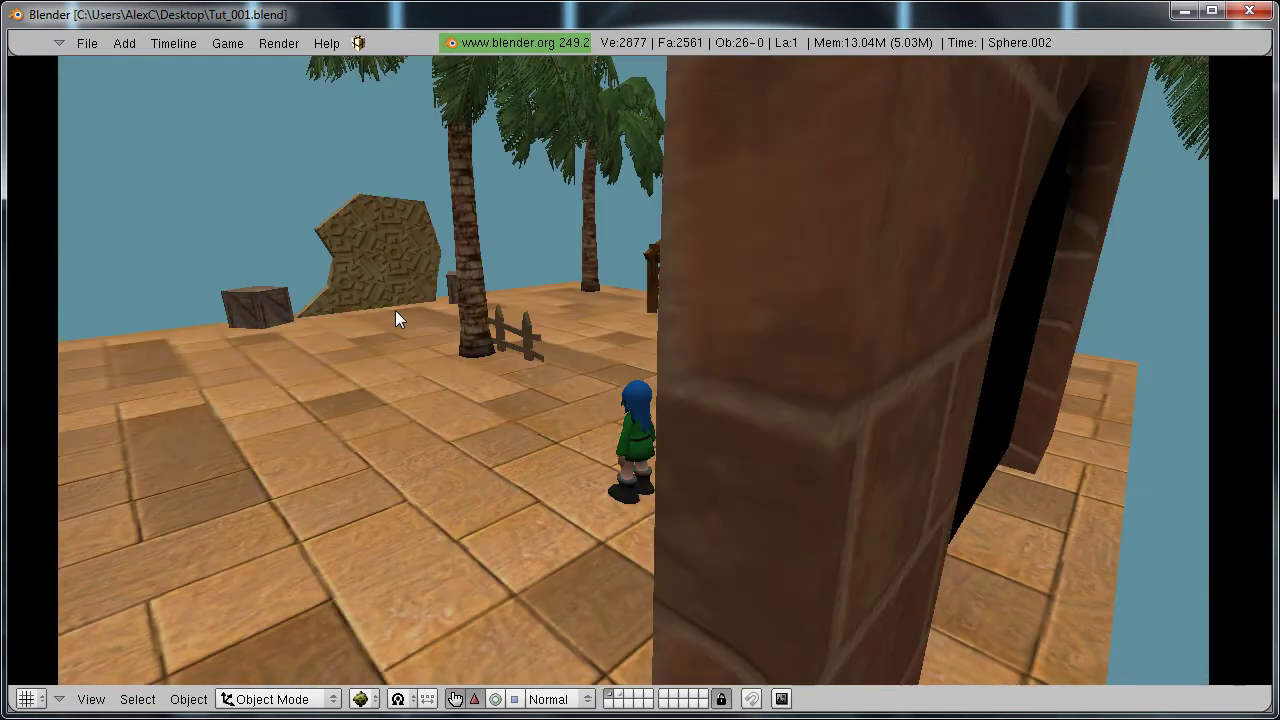
pyautogui.press('Escape')
pyautogui.moveTo(737, 381); pyautogui.dragTo(615, 430, button='middle')
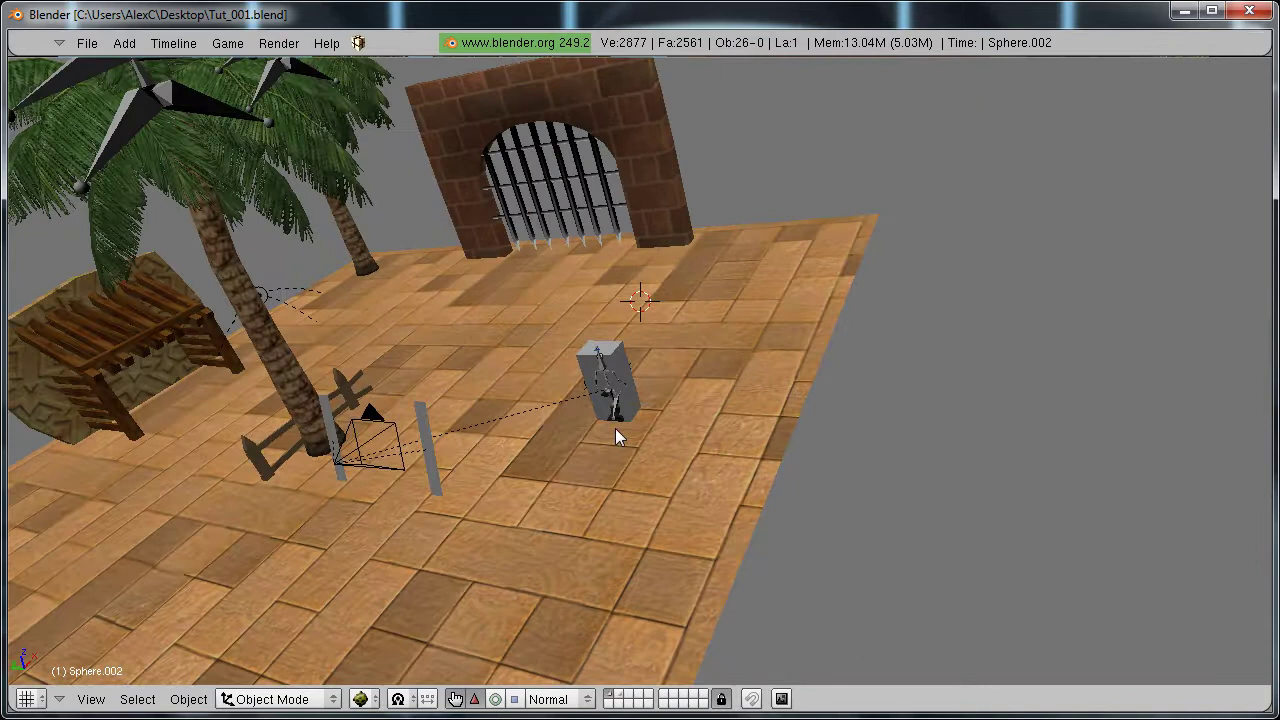
pyautogui.rightClick(368, 450)
pyautogui.keyDown('shift'); pyautogui.rightClick(426, 430); pyautogui.keyUp('shift')
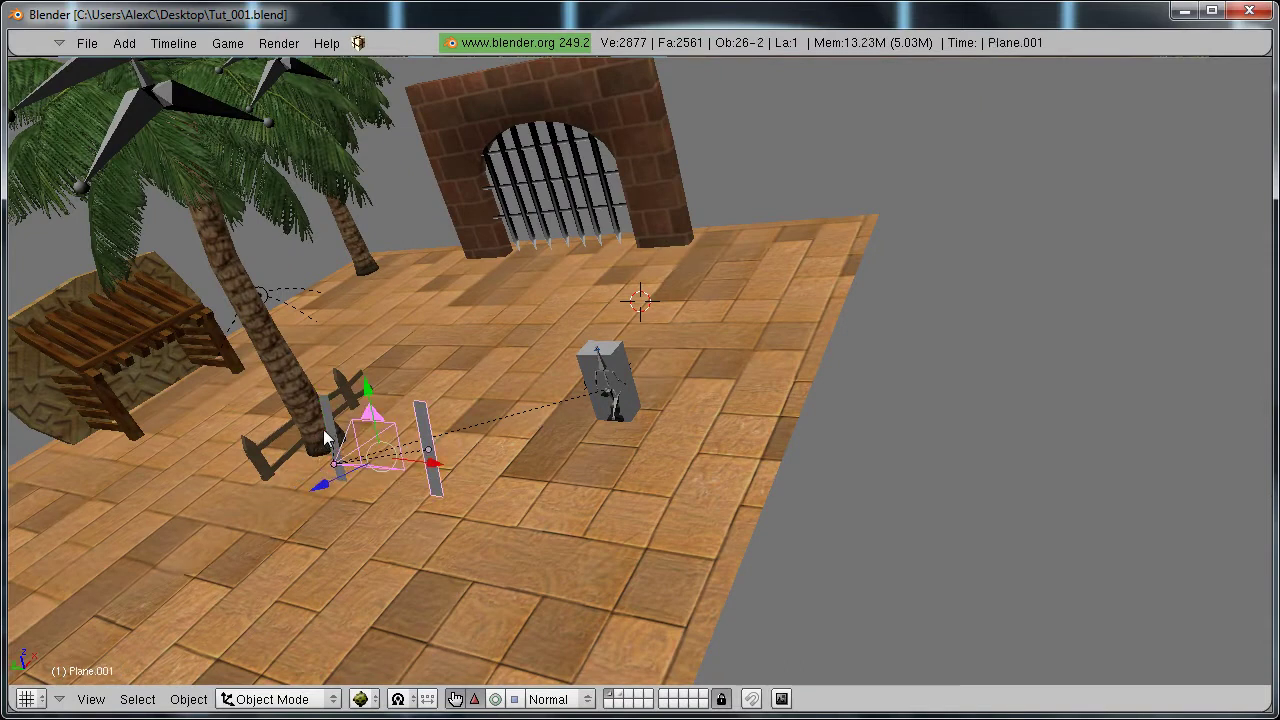
pyautogui.keyDown('shift'); pyautogui.rightClick(326, 433); pyautogui.keyUp('shift')
pyautogui.moveTo(416, 406); pyautogui.dragTo(579, 388, button='middle')
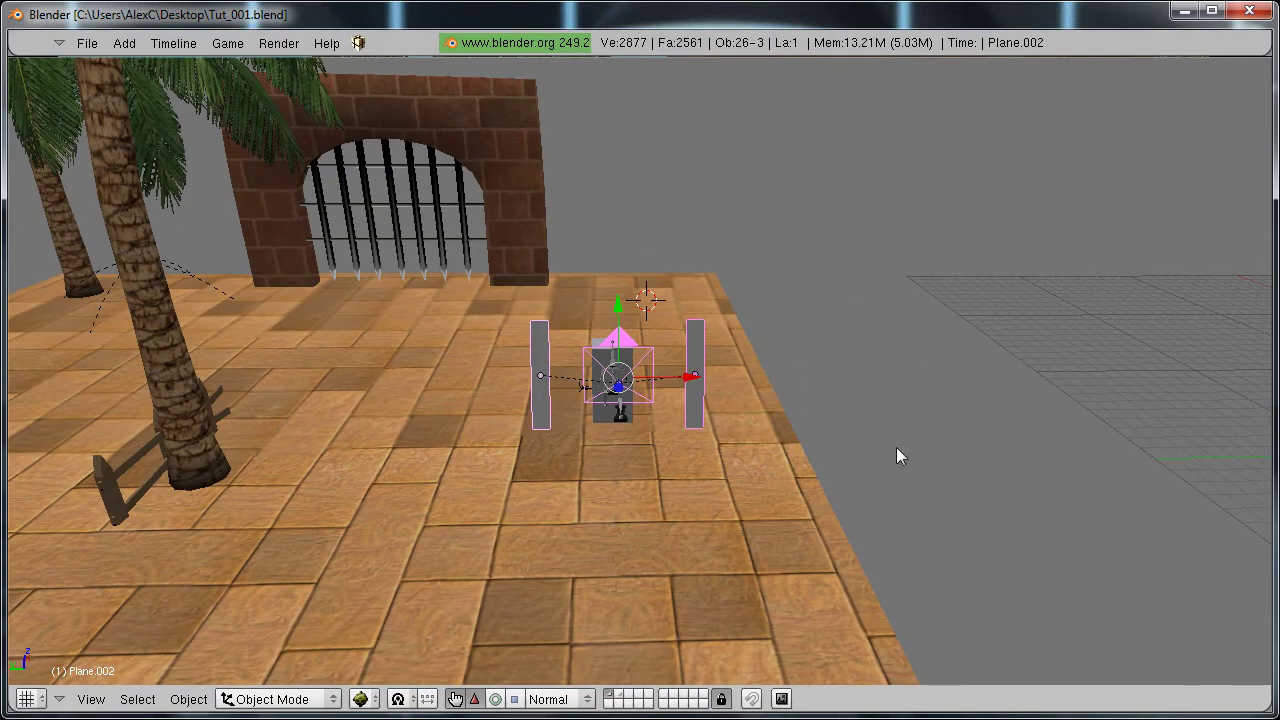
pyautogui.moveTo(896, 447); pyautogui.dragTo(790, 575, button='middle')
pyautogui.scroll(-2, 579, 350)
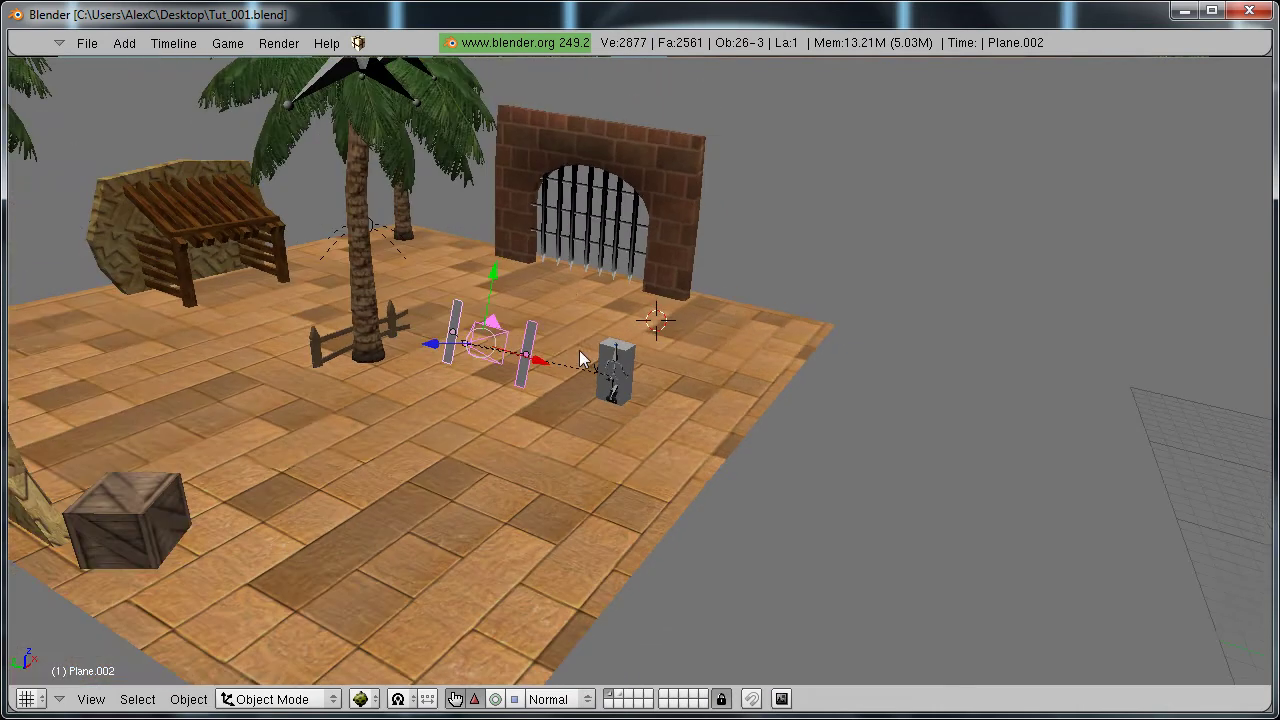
pyautogui.press('a')
# Step: Restore the split layout with an enlarged 3D view and delete the existing display scene
pyautogui.hotkey('ctrl', 'Up')
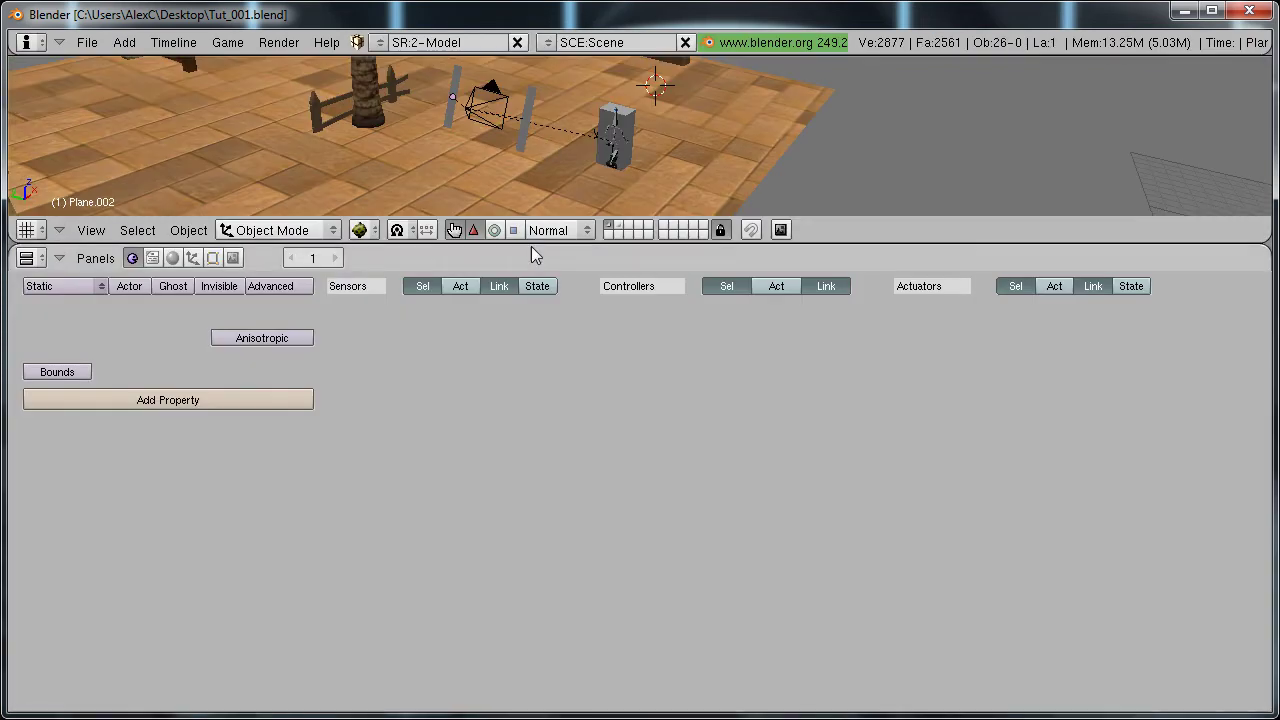
pyautogui.moveTo(531, 245); pyautogui.dragTo(531, 532)
pyautogui.click(549, 43)
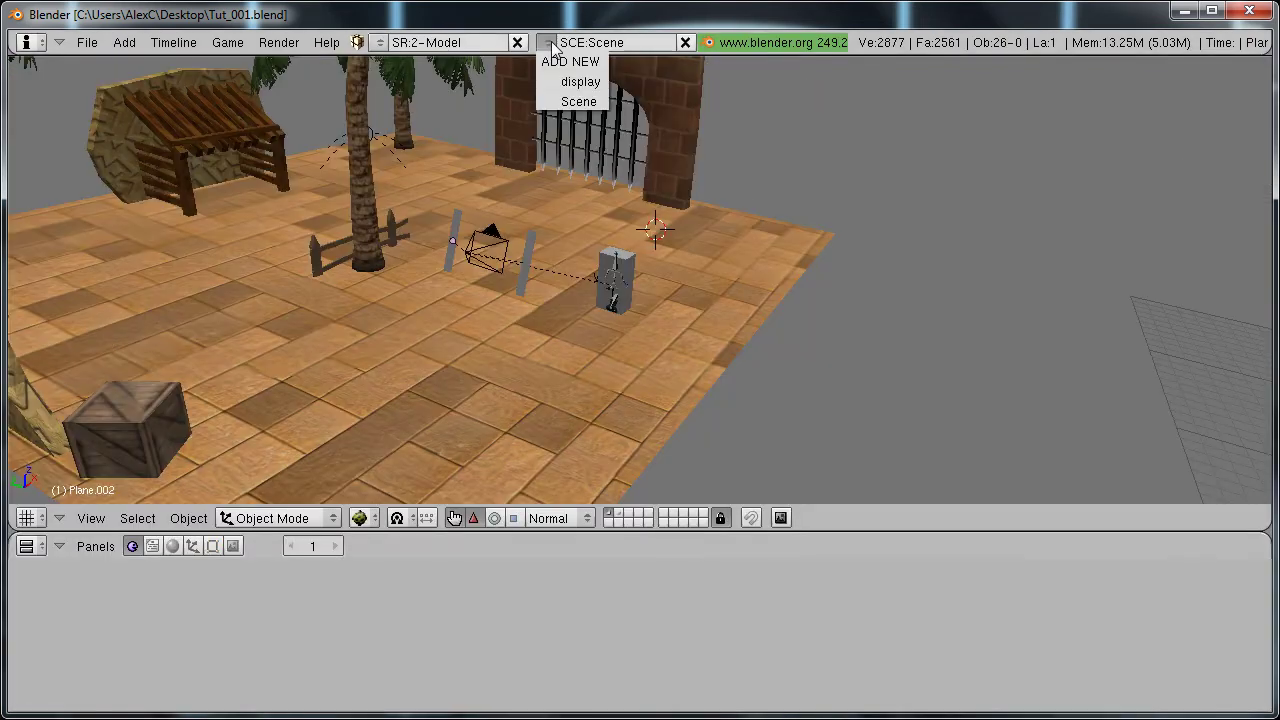
pyautogui.click(580, 81)
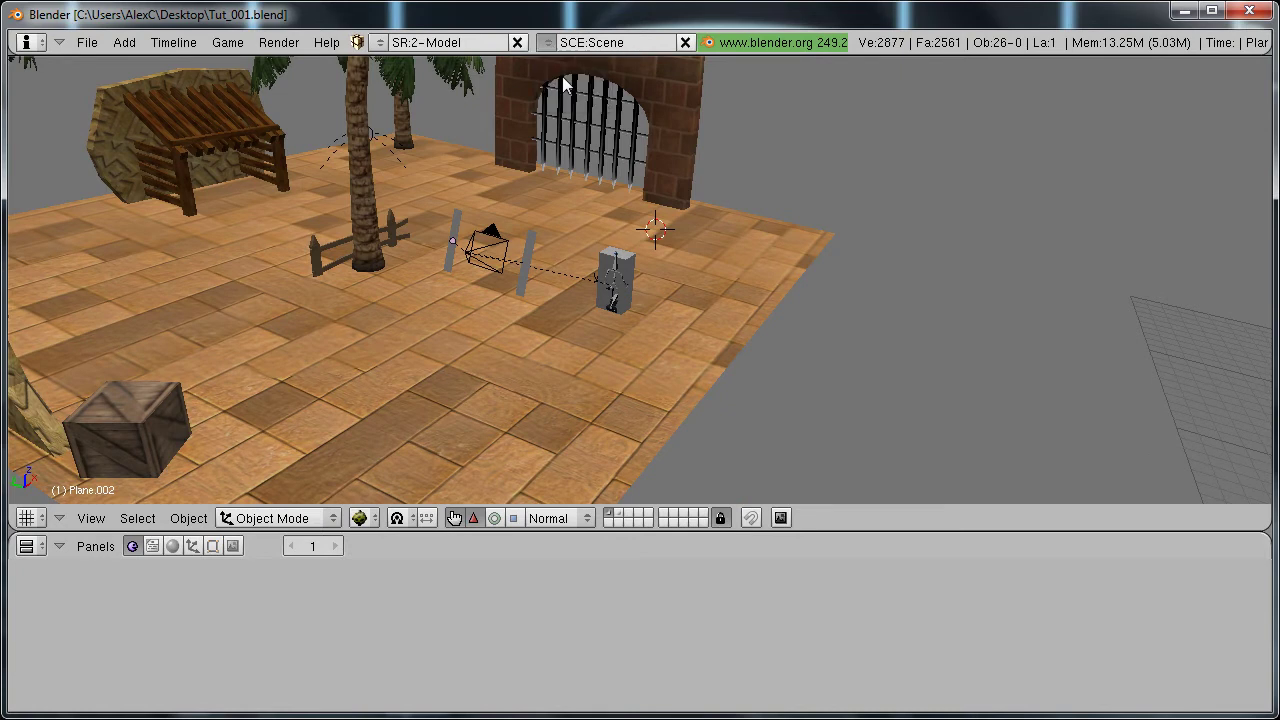
pyautogui.click(687, 42)
pyautogui.click(643, 61)
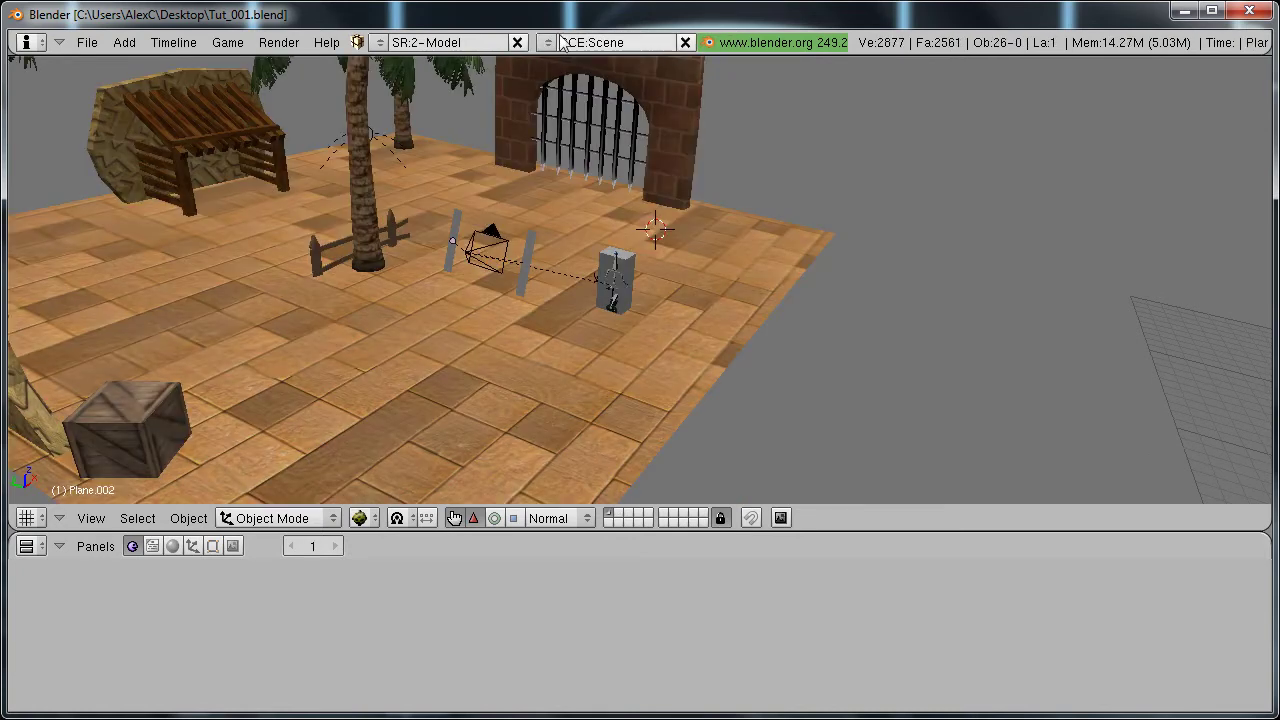
# Step: Add a new scene as a full copy of the current scene
pyautogui.click(547, 43)
pyautogui.click(558, 64)
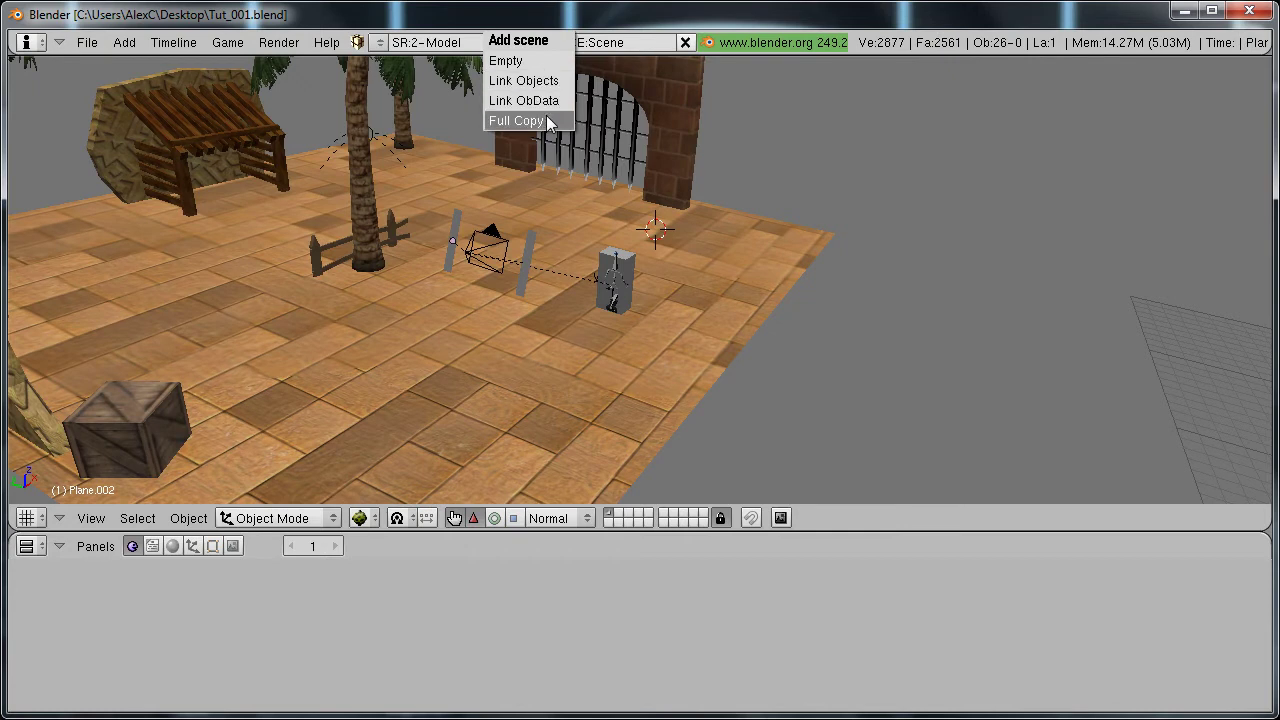
pyautogui.click(546, 120)
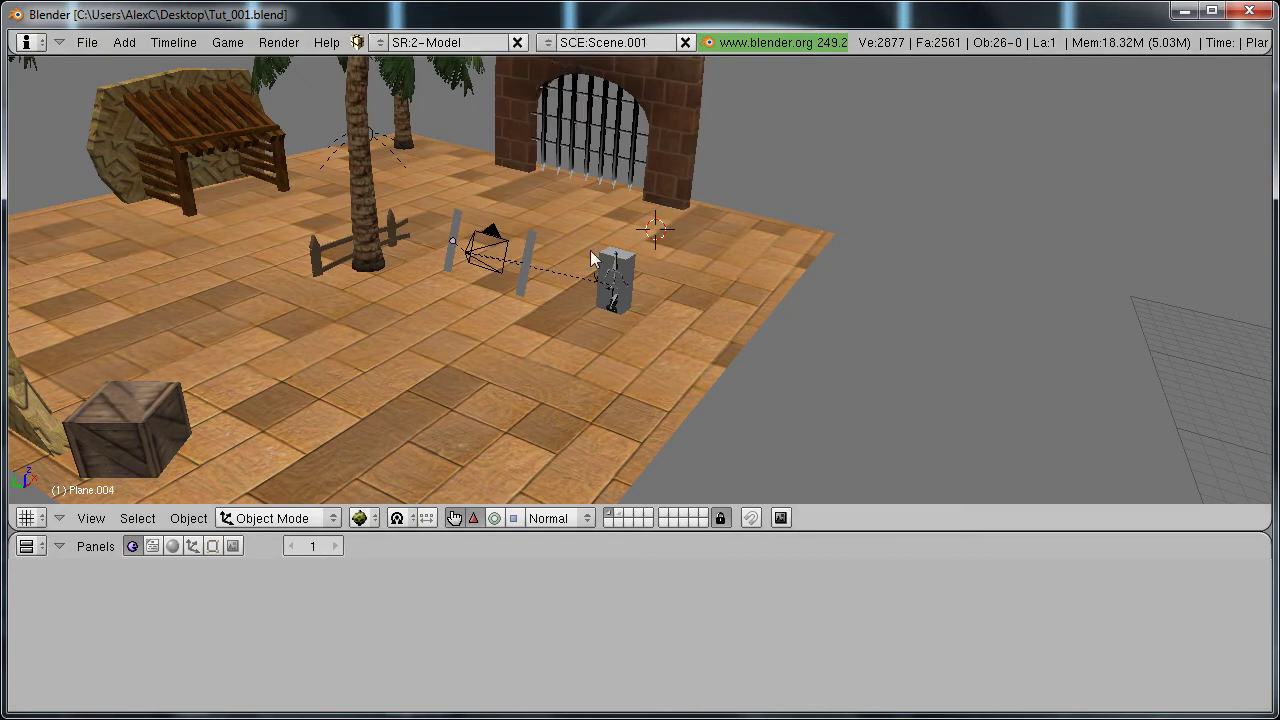
# Step: Erase everything in the copied scene except the camera and its two side planes
pyautogui.moveTo(594, 263); pyautogui.dragTo(497, 277, button='middle')
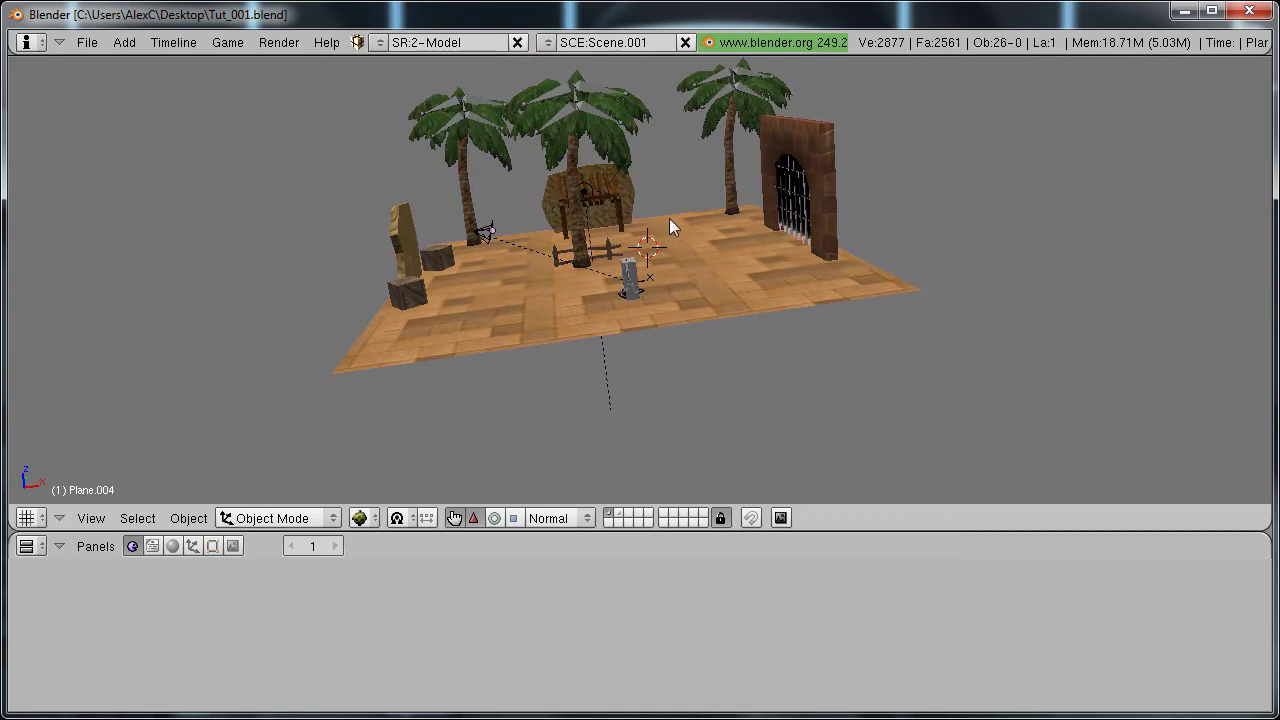
pyautogui.press('b')
pyautogui.moveTo(895, 90)
pyautogui.mouseDown()
pyautogui.moveTo(596, 416)
pyautogui.moveTo(549, 425)
pyautogui.mouseUp()
pyautogui.press('x')
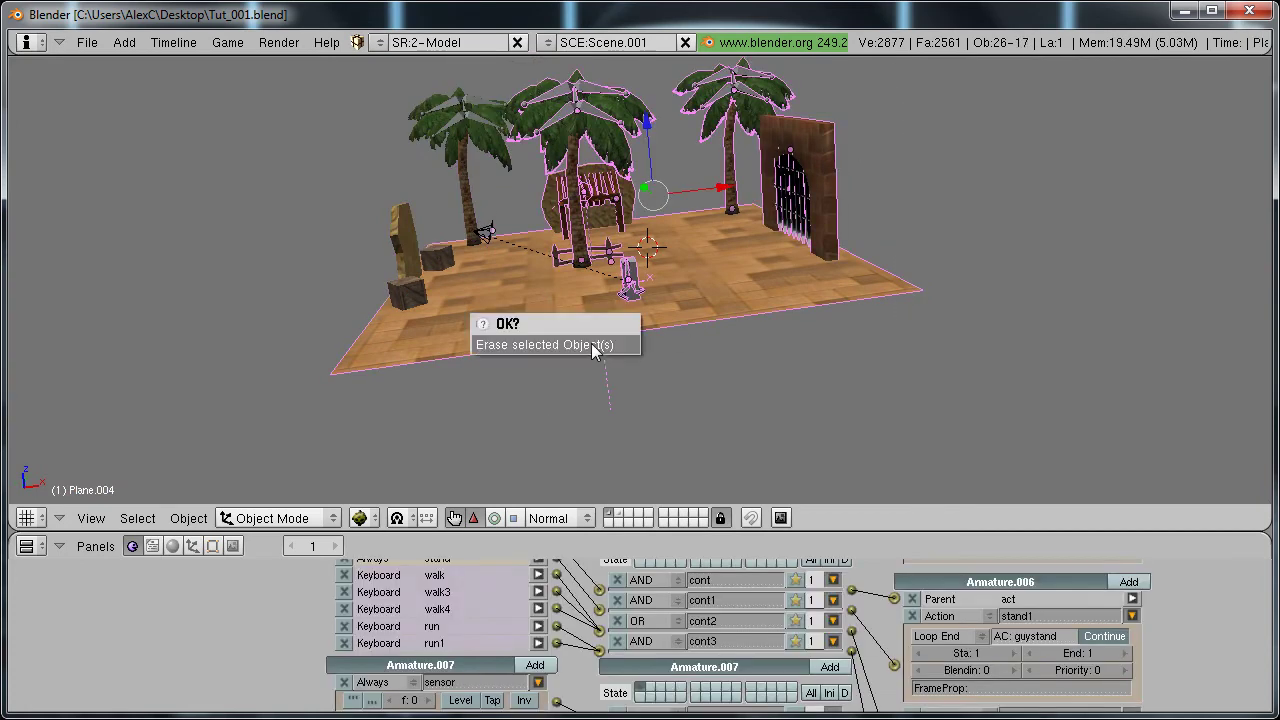
pyautogui.click(591, 343)
pyautogui.moveTo(564, 346); pyautogui.dragTo(360, 202, button='middle')
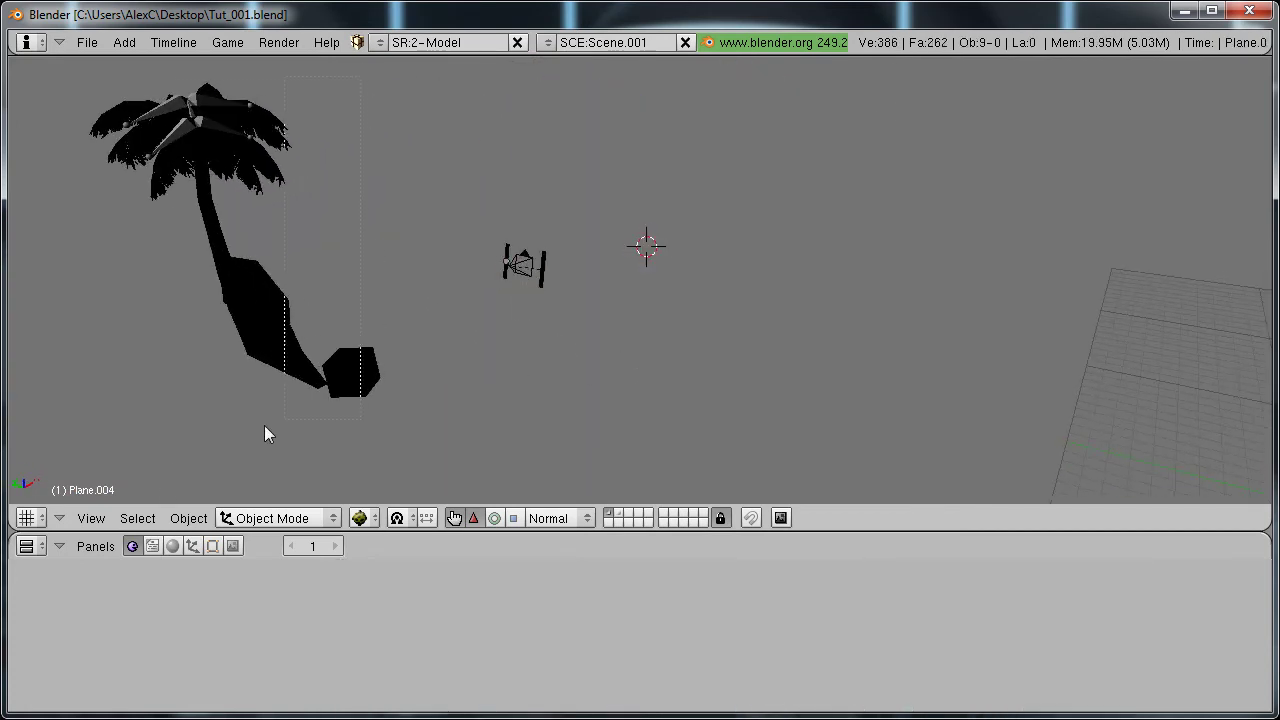
pyautogui.press('a')
pyautogui.press('x')
pyautogui.click(265, 273)
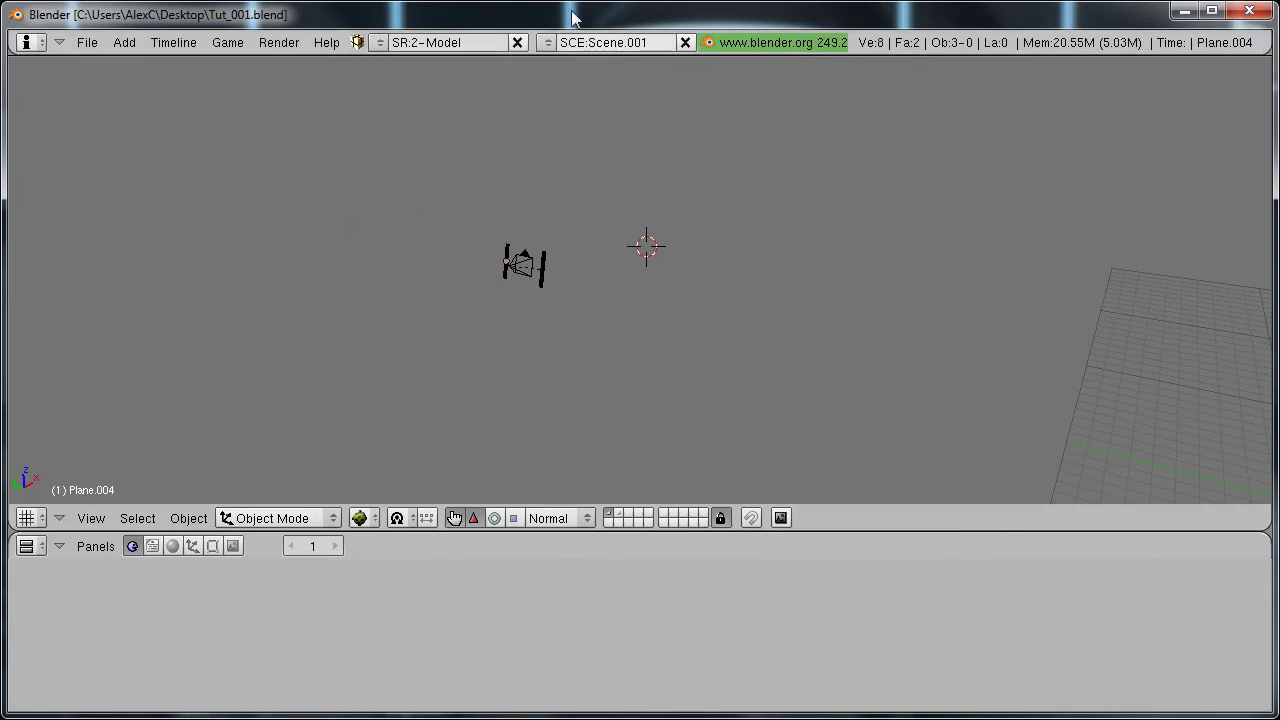
# Step: Rename the copied scene as hud
pyautogui.click(614, 42)
pyautogui.write('hud')
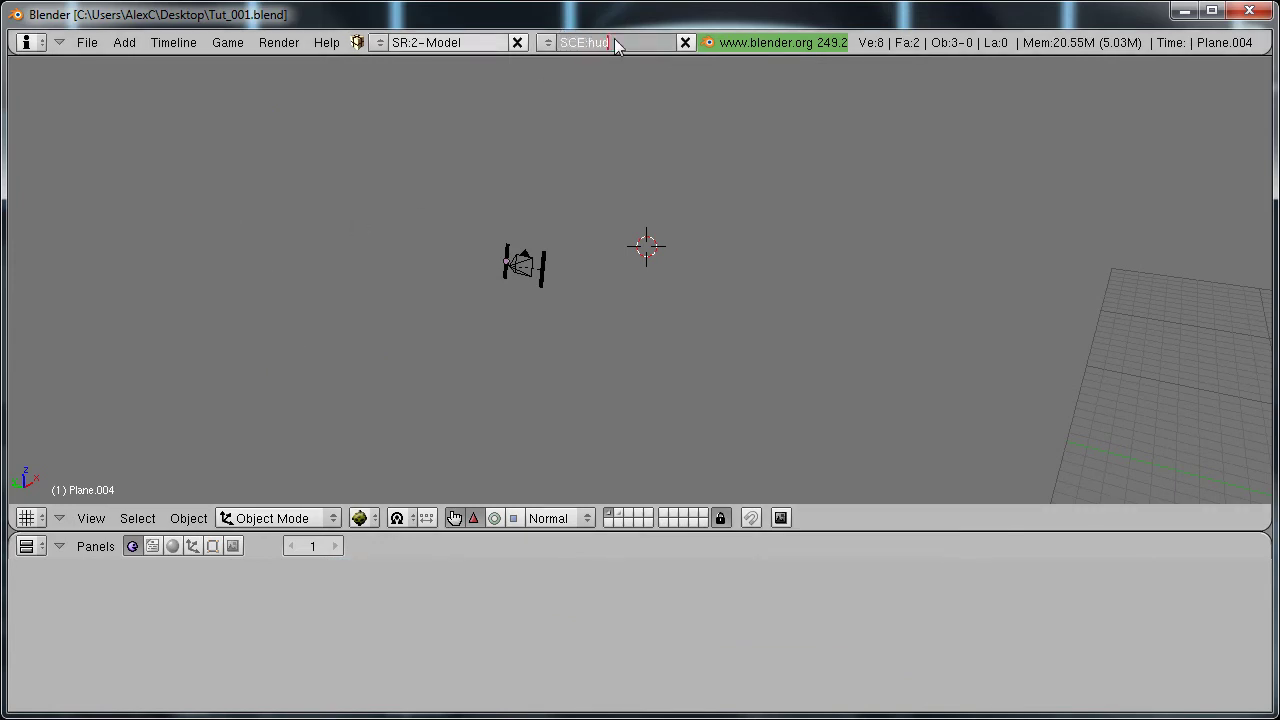
pyautogui.press('Return')
# Step: In the original Scene, give the camera a second Always sensor linked through a new AND controller to a new actuator
pyautogui.click(548, 42)
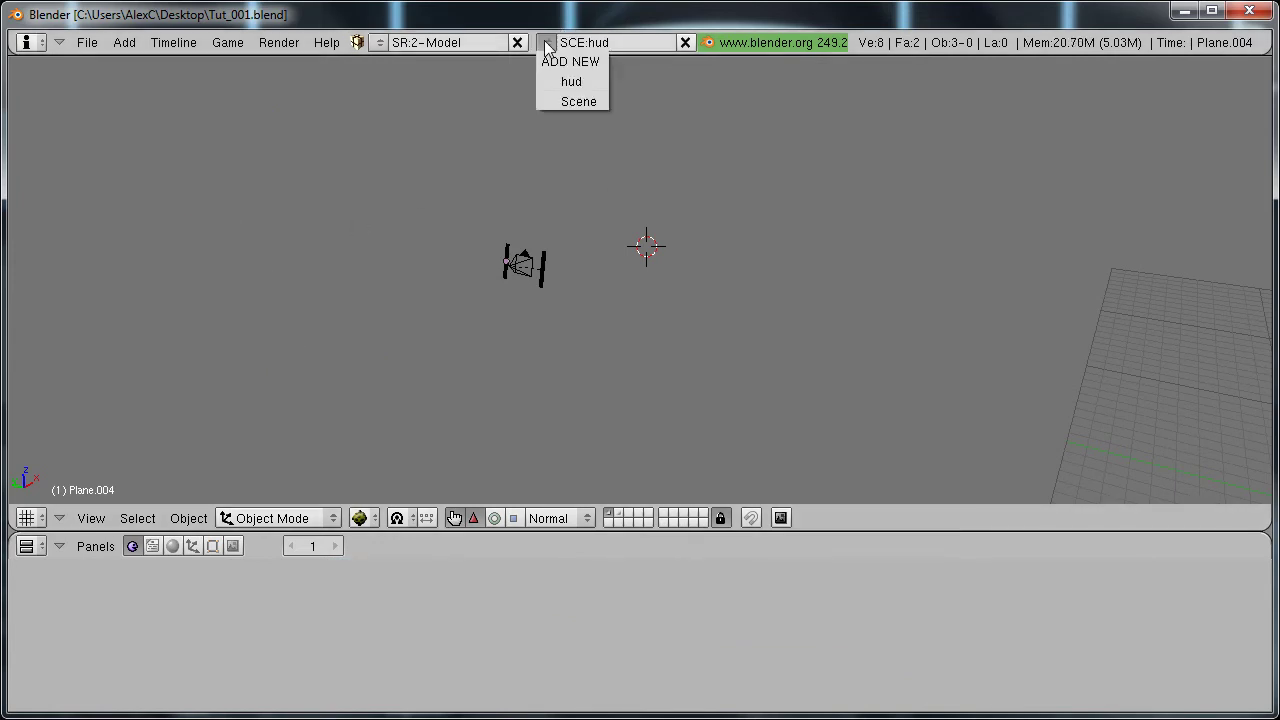
pyautogui.click(568, 103)
pyautogui.scroll(4, 606, 286)
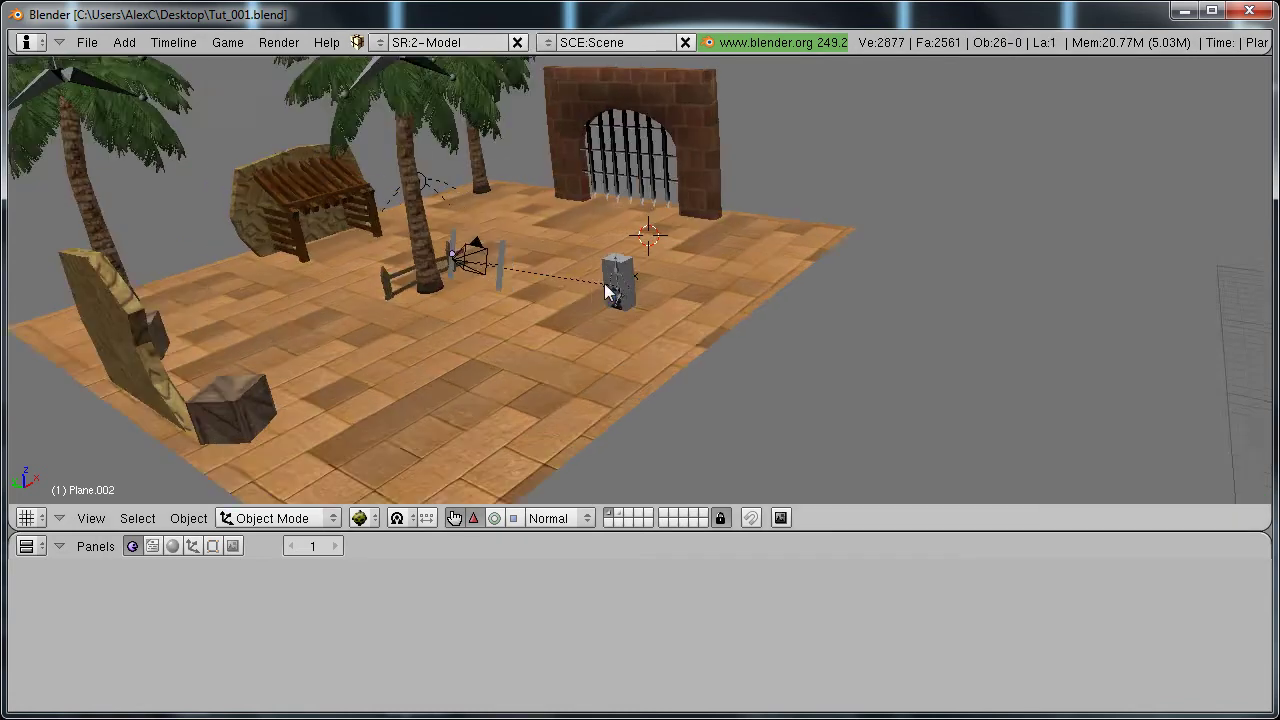
pyautogui.keyDown('shift'); pyautogui.moveTo(423, 292); pyautogui.dragTo(597, 264, button='middle'); pyautogui.keyUp('shift')
pyautogui.rightClick(714, 220)
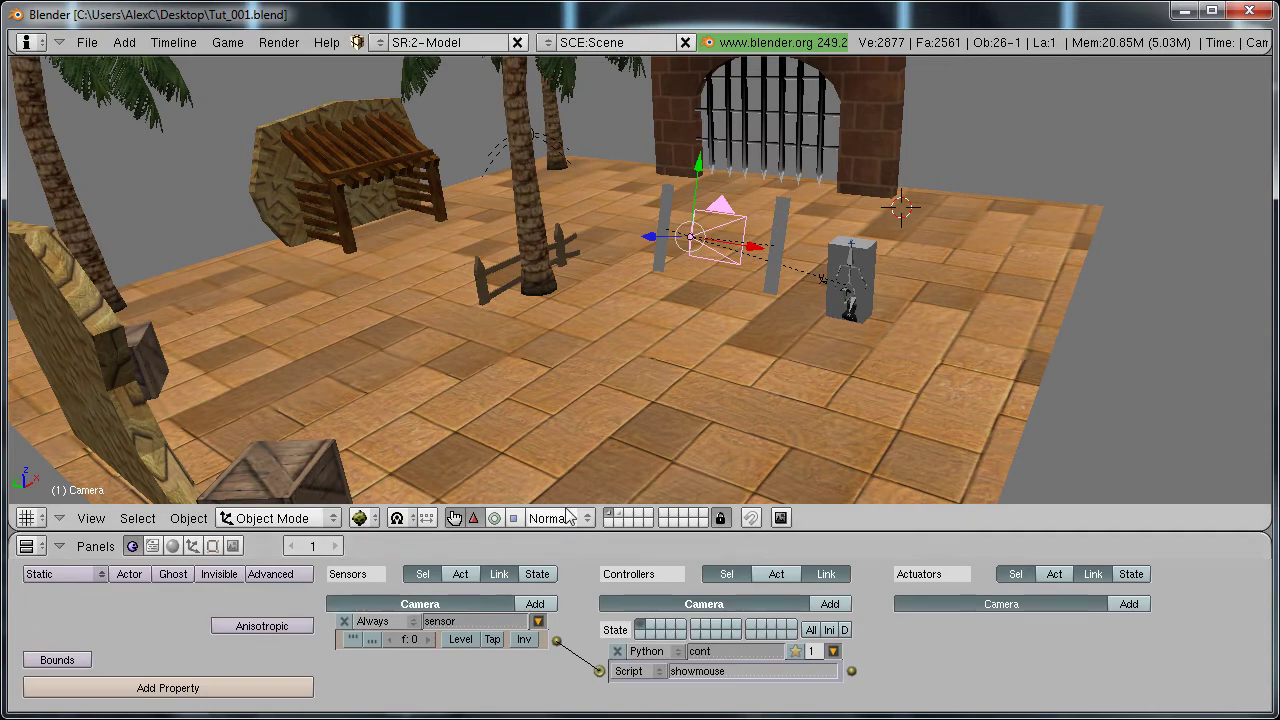
pyautogui.moveTo(565, 530); pyautogui.dragTo(557, 357)
pyautogui.click(535, 432)
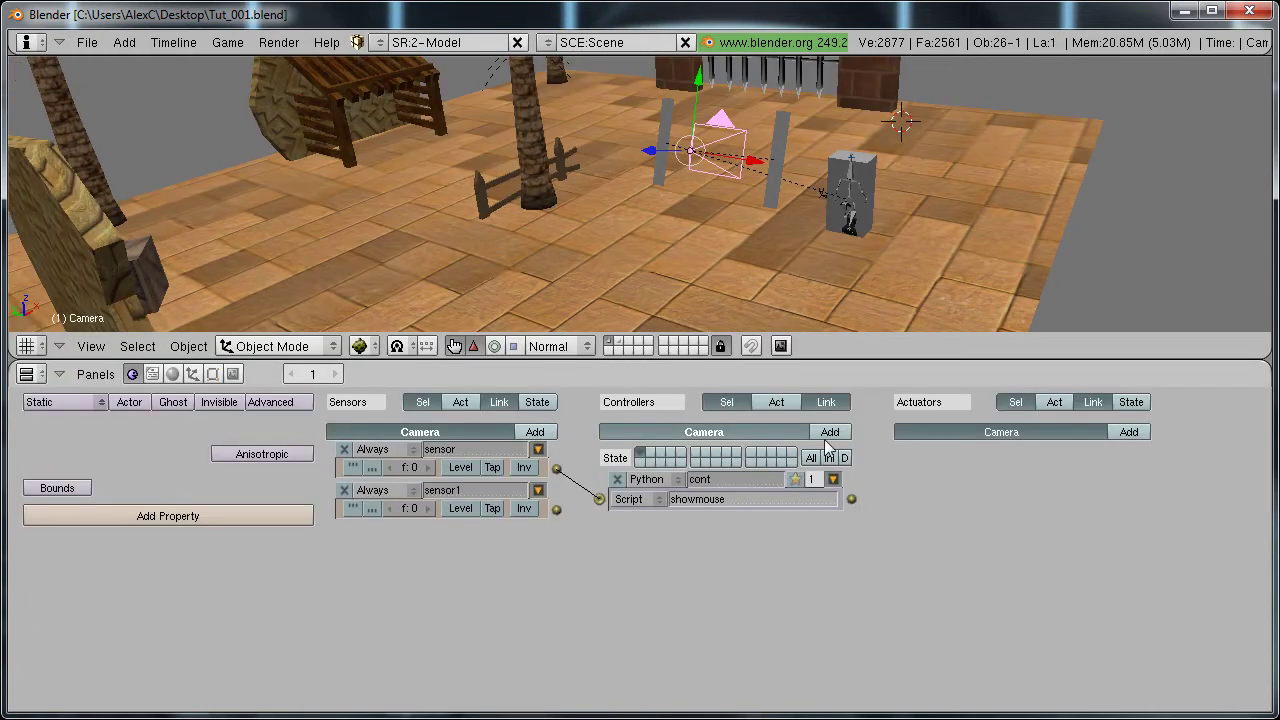
pyautogui.click(820, 432)
pyautogui.click(1118, 431)
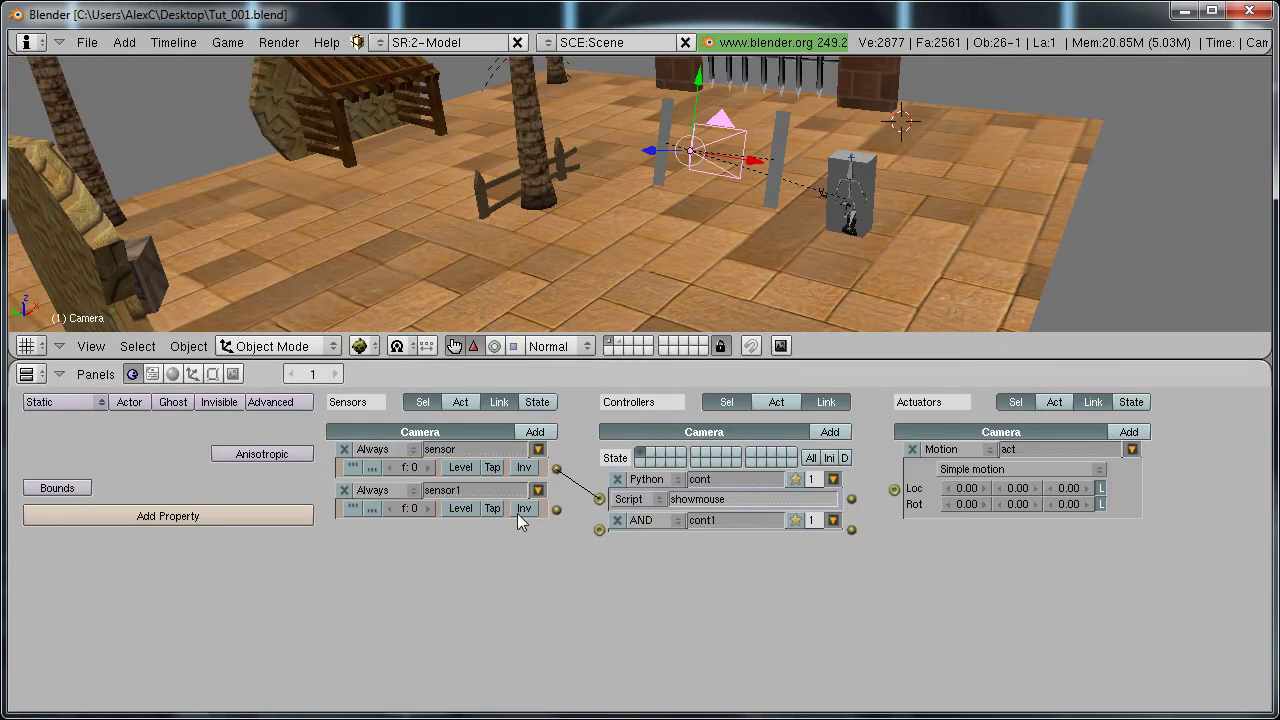
pyautogui.moveTo(558, 508); pyautogui.dragTo(601, 530)
pyautogui.moveTo(895, 507); pyautogui.dragTo(894, 489)
# Step: Change the camera's new actuator to Scene, set it to Add OverlayScene and enter hud as the overlay scene
pyautogui.click(965, 449)
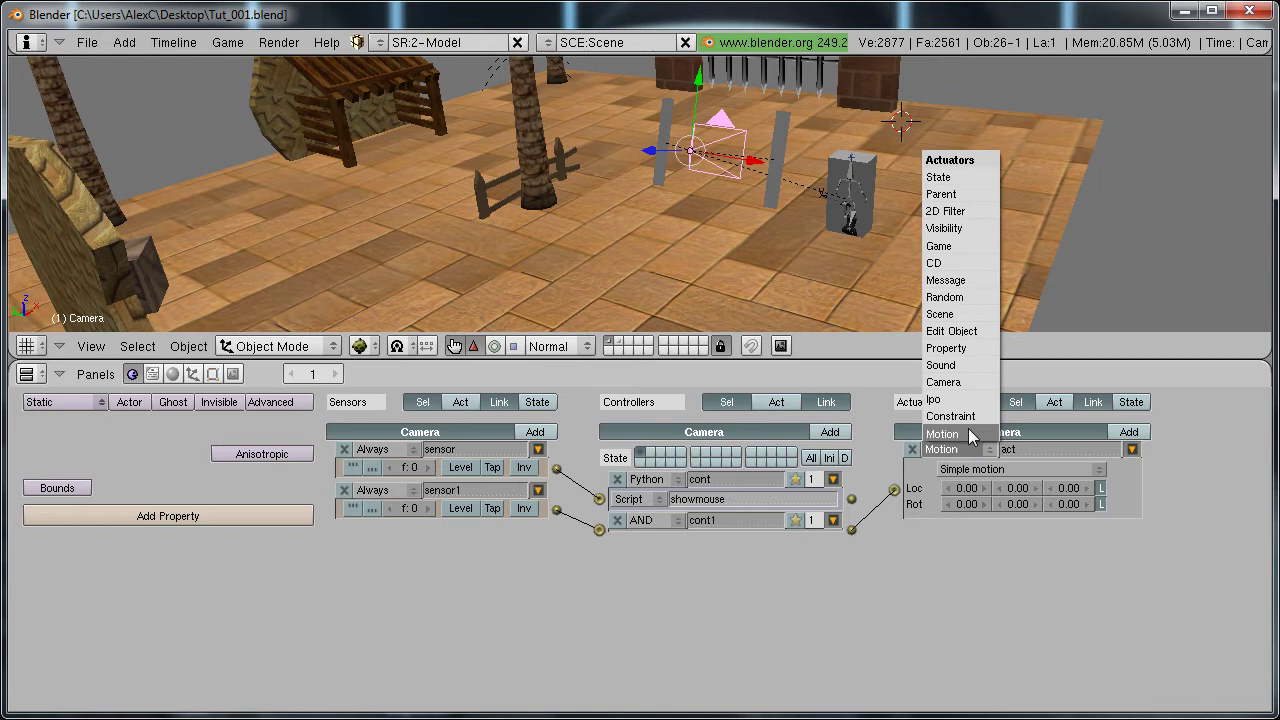
pyautogui.click(966, 314)
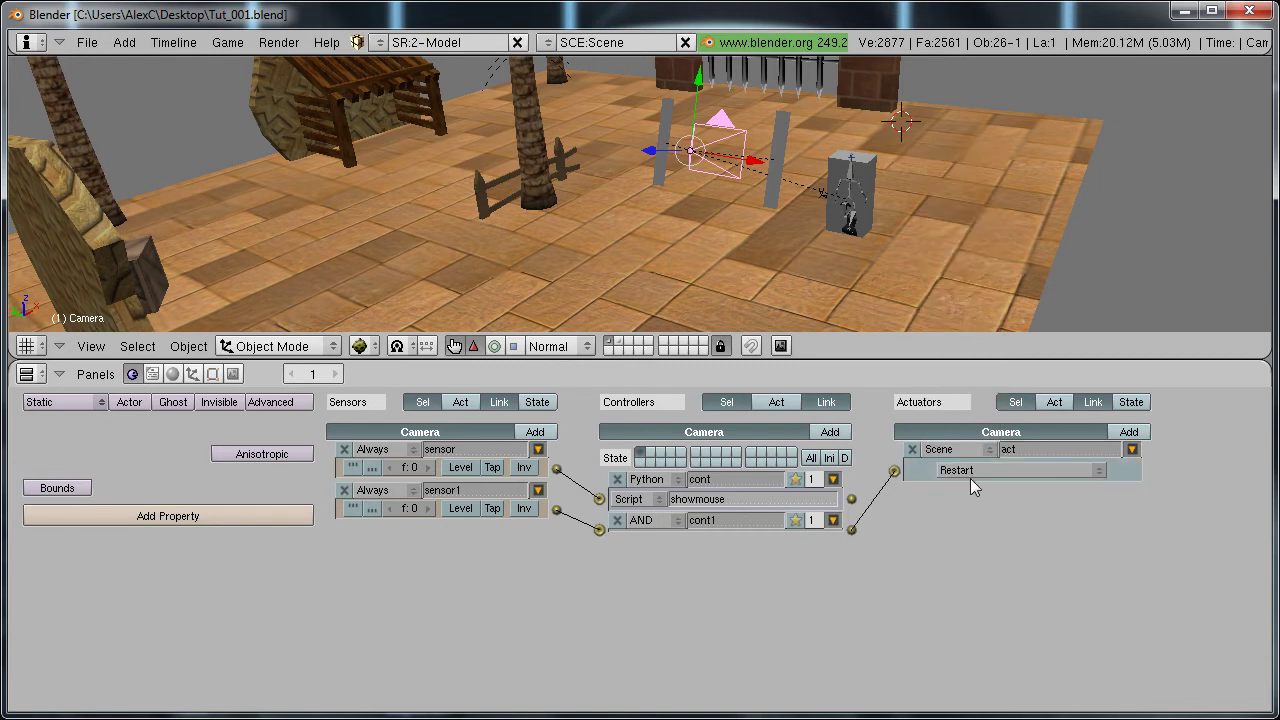
pyautogui.click(970, 470)
pyautogui.click(985, 403)
pyautogui.click(984, 487)
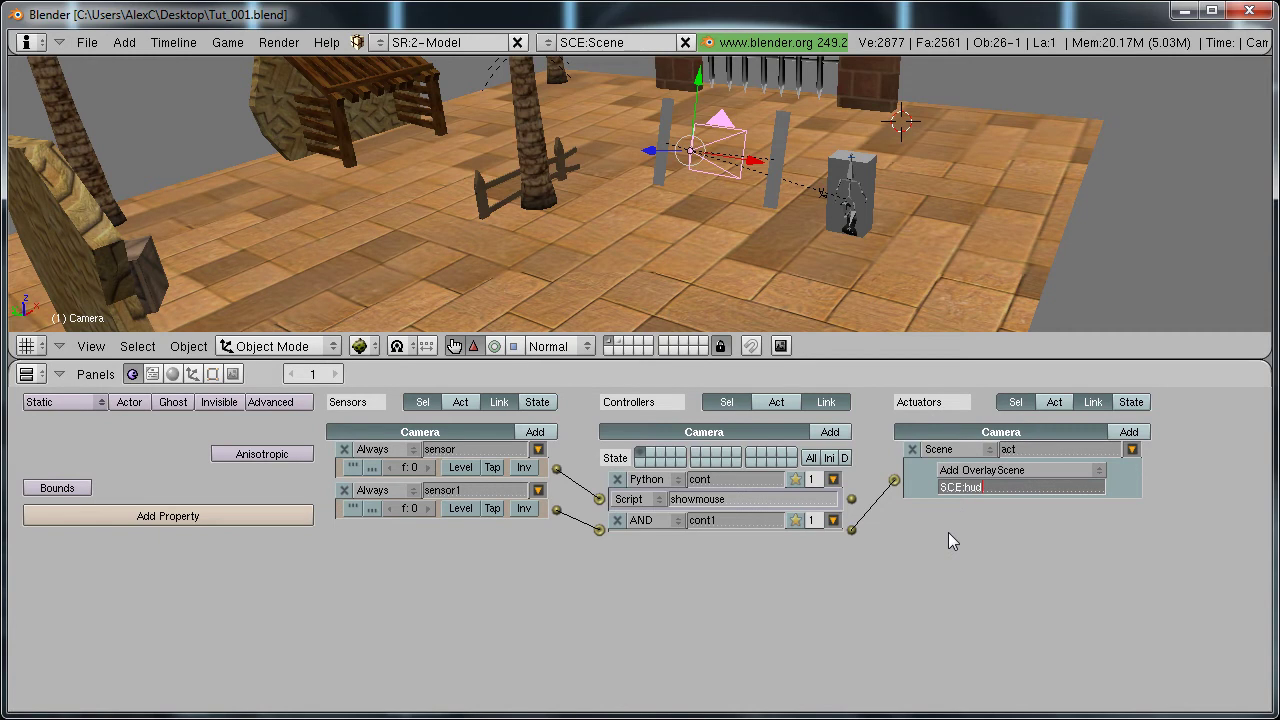
pyautogui.press('Return')
# Step: Erase the two side planes beside the camera from the original scene and switch to the hud scene
pyautogui.moveTo(699, 223); pyautogui.dragTo(724, 242, button='middle')
pyautogui.rightClick(695, 252)
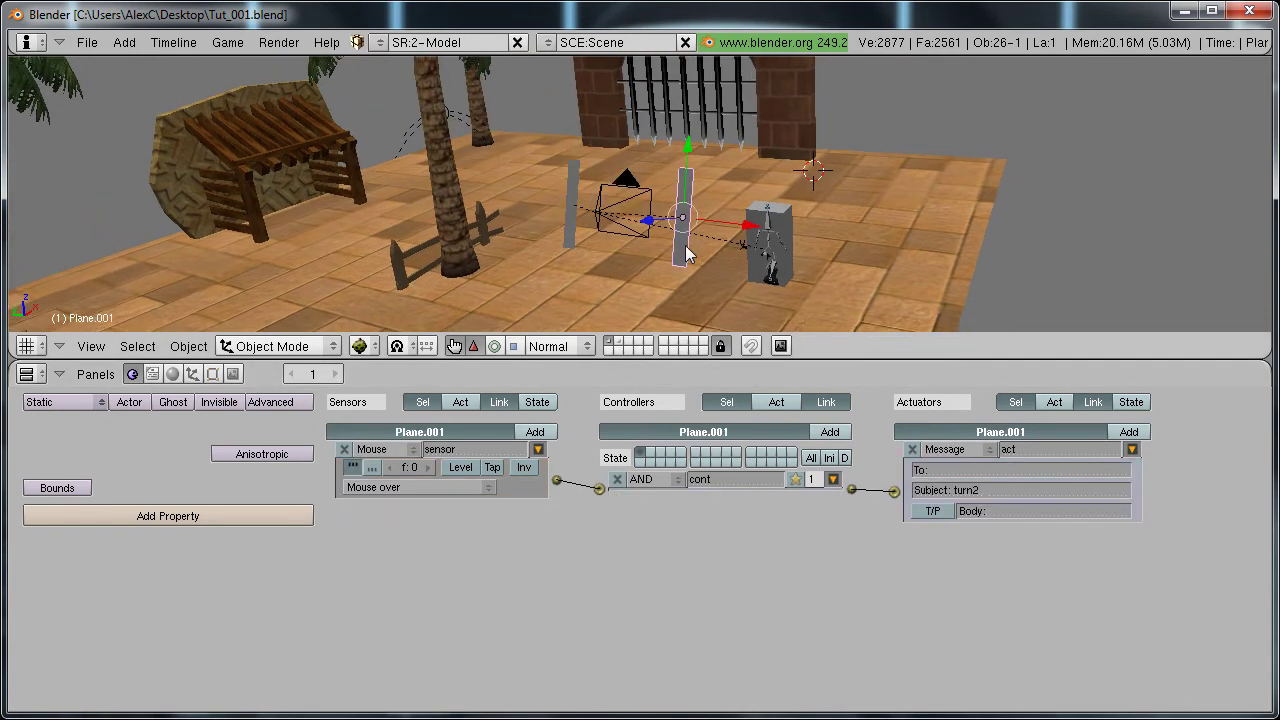
pyautogui.keyDown('shift'); pyautogui.rightClick(567, 222); pyautogui.keyUp('shift')
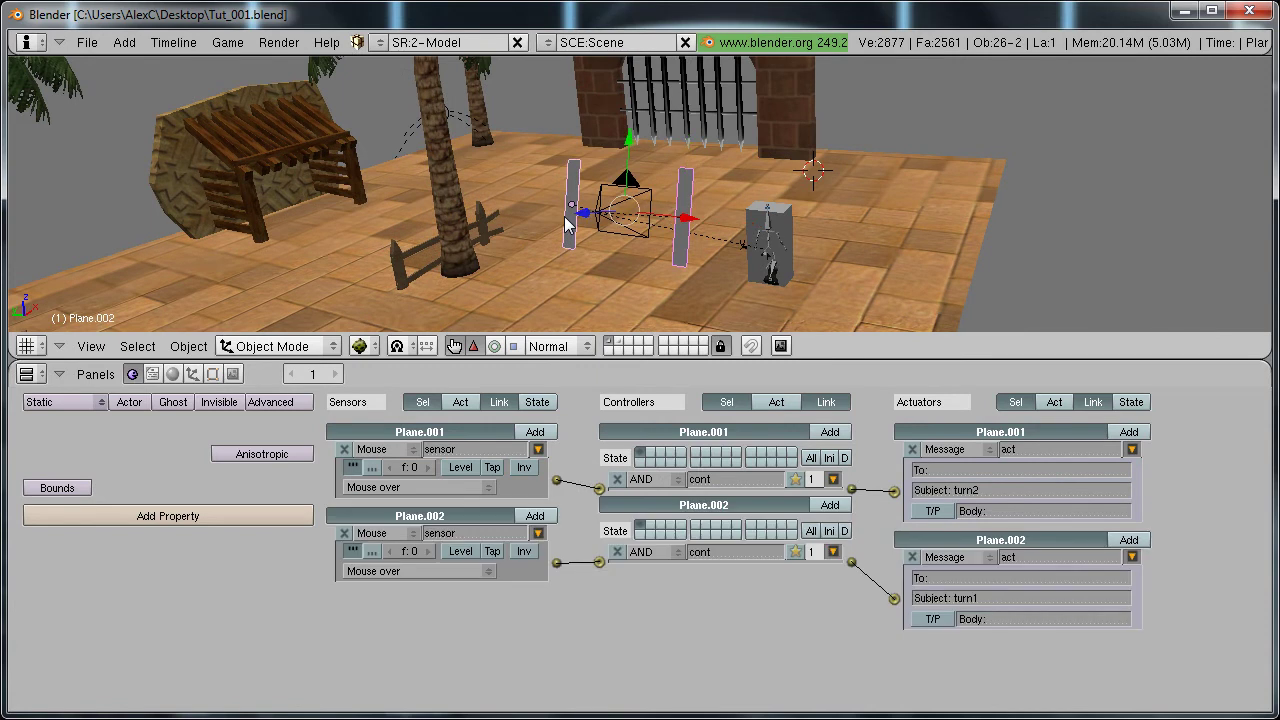
pyautogui.press('x')
pyautogui.press('x')
pyautogui.press('x')
pyautogui.click(601, 250)
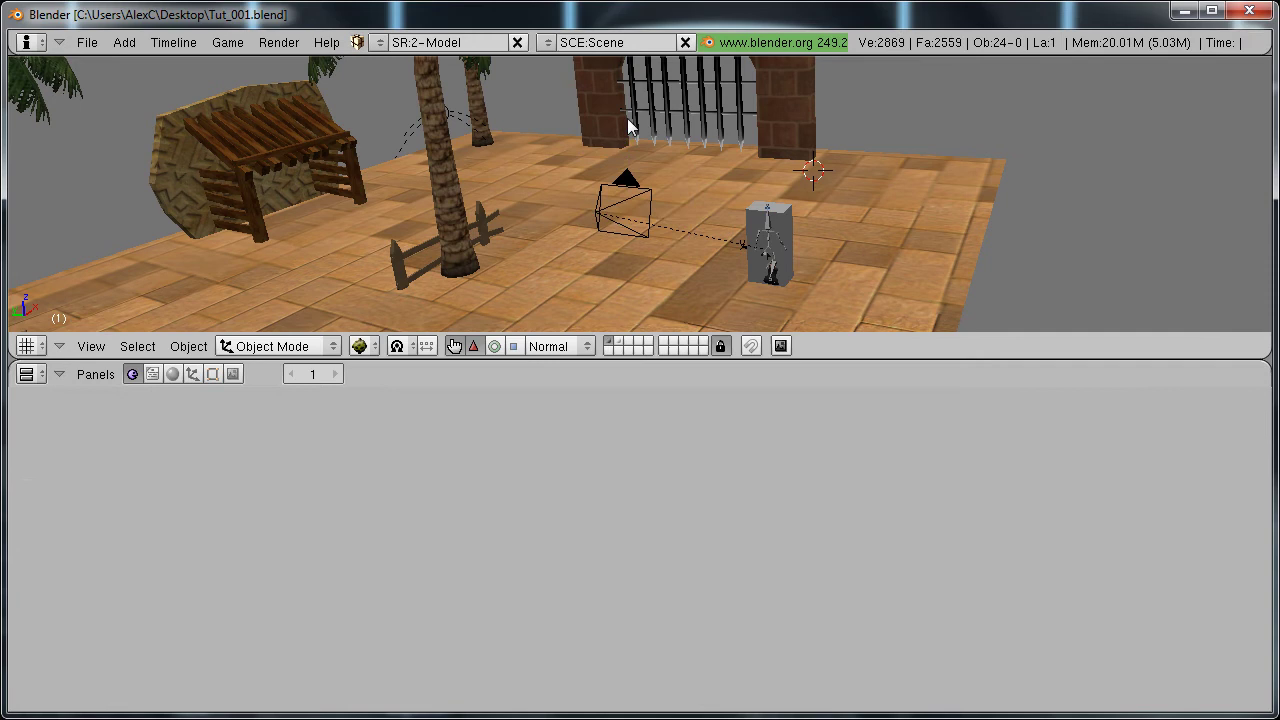
pyautogui.click(547, 42)
pyautogui.click(568, 82)
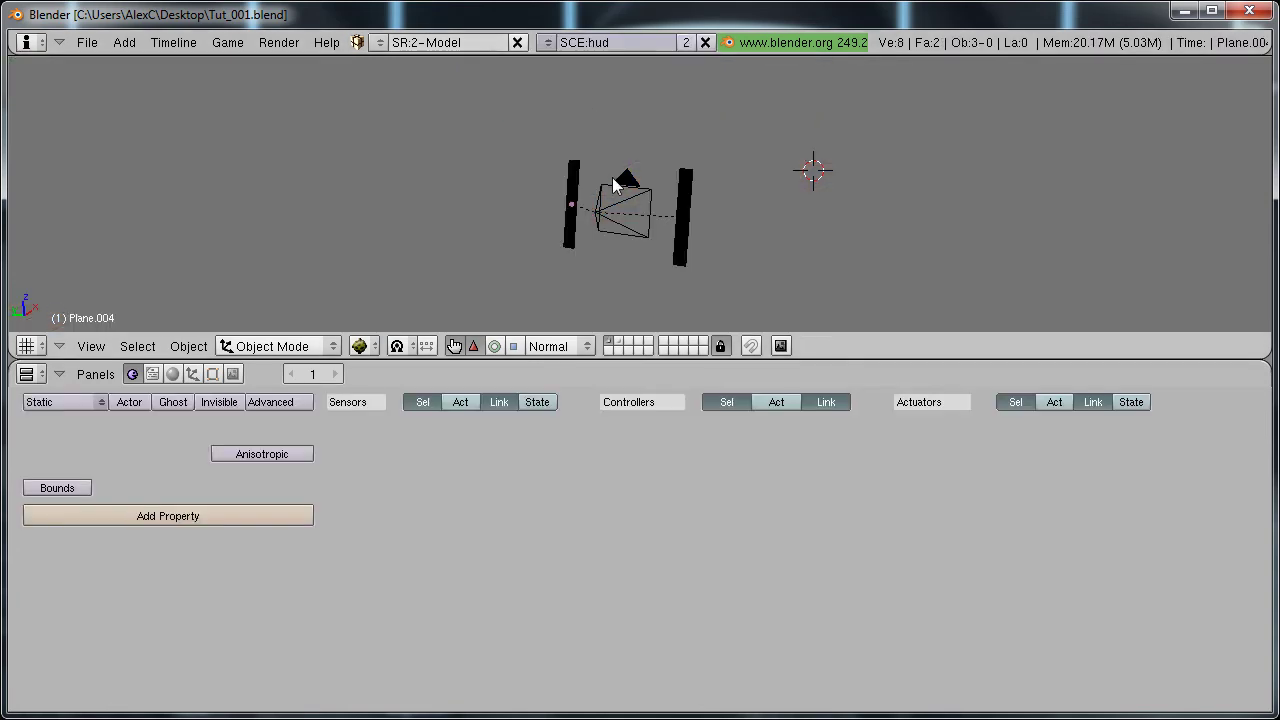
# Step: Switch back to the original Scene and run the game from the camera view to test the mouse-over camera turning
pyautogui.click(547, 42)
pyautogui.click(548, 98)
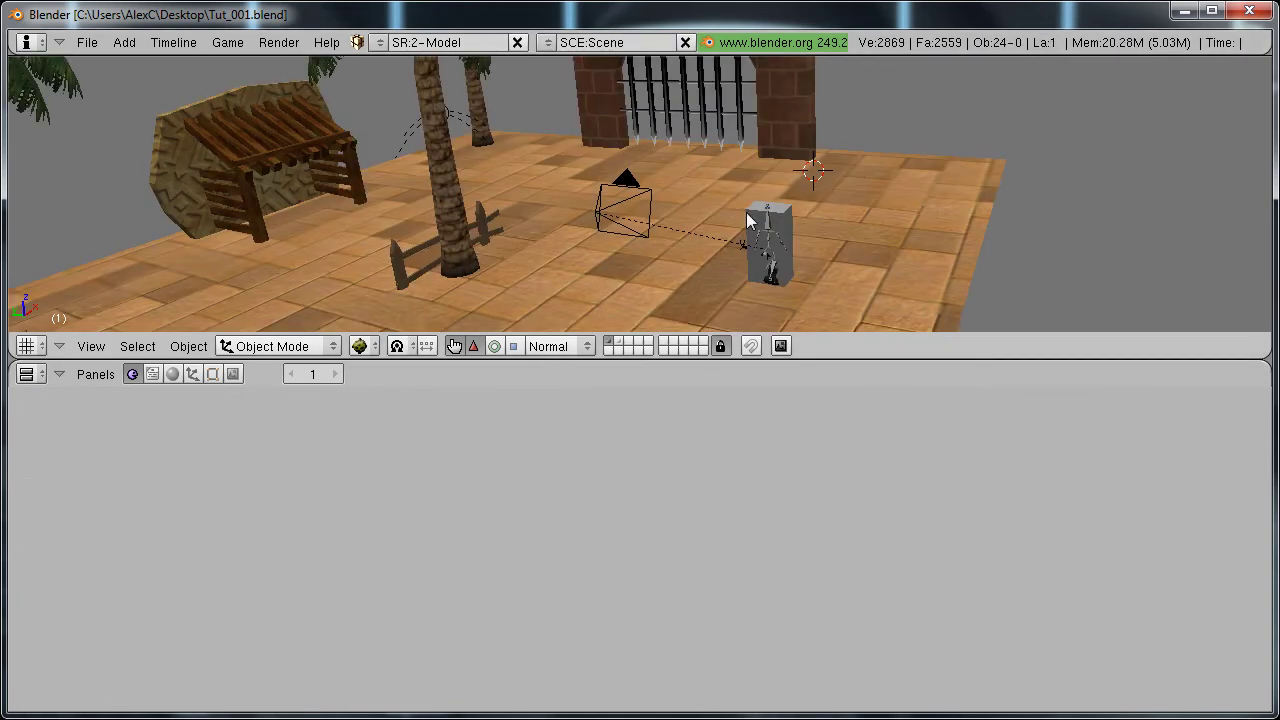
pyautogui.hotkey('ctrl', 'Up')
pyautogui.press('KP_0')
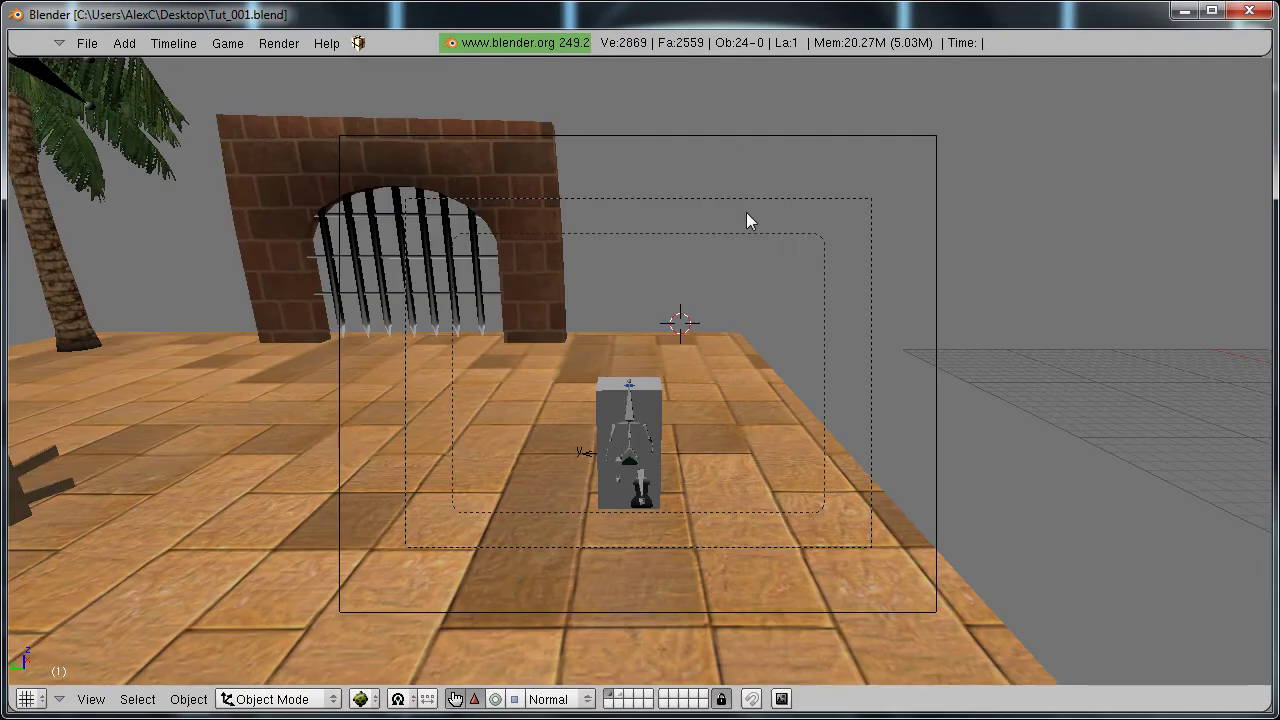
pyautogui.press('p')
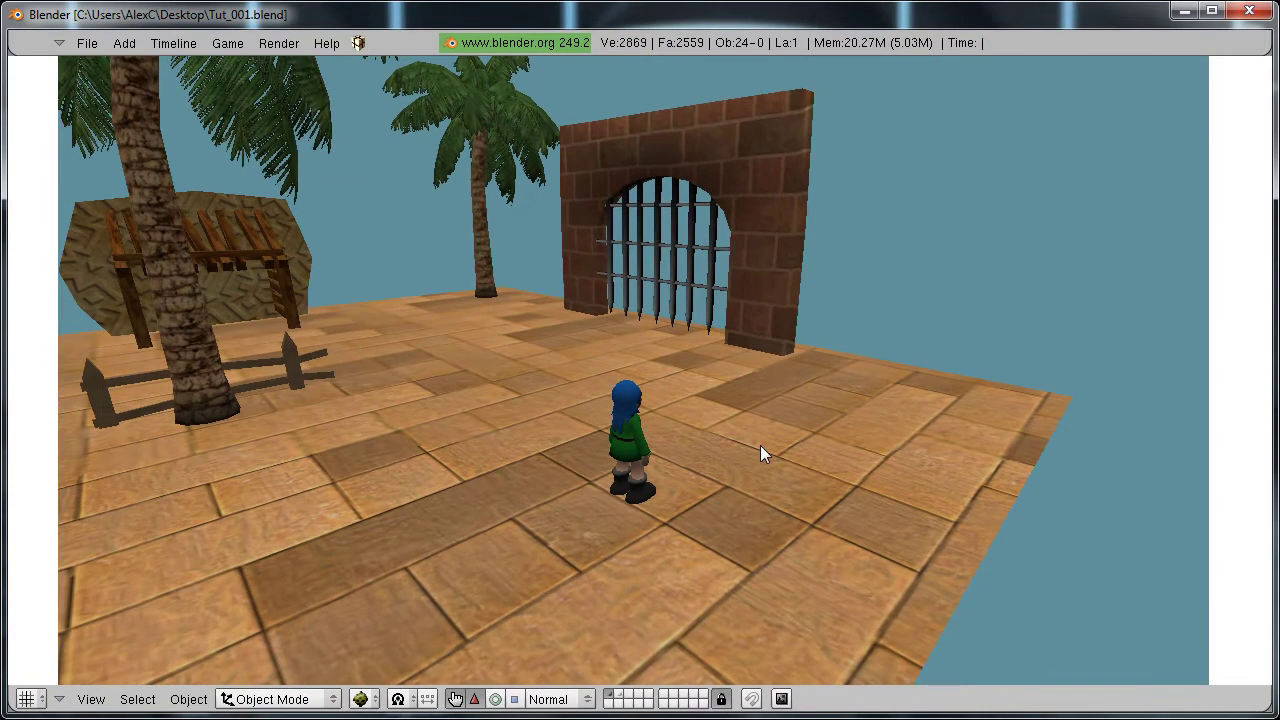
pyautogui.press('Escape')
pyautogui.press('p')
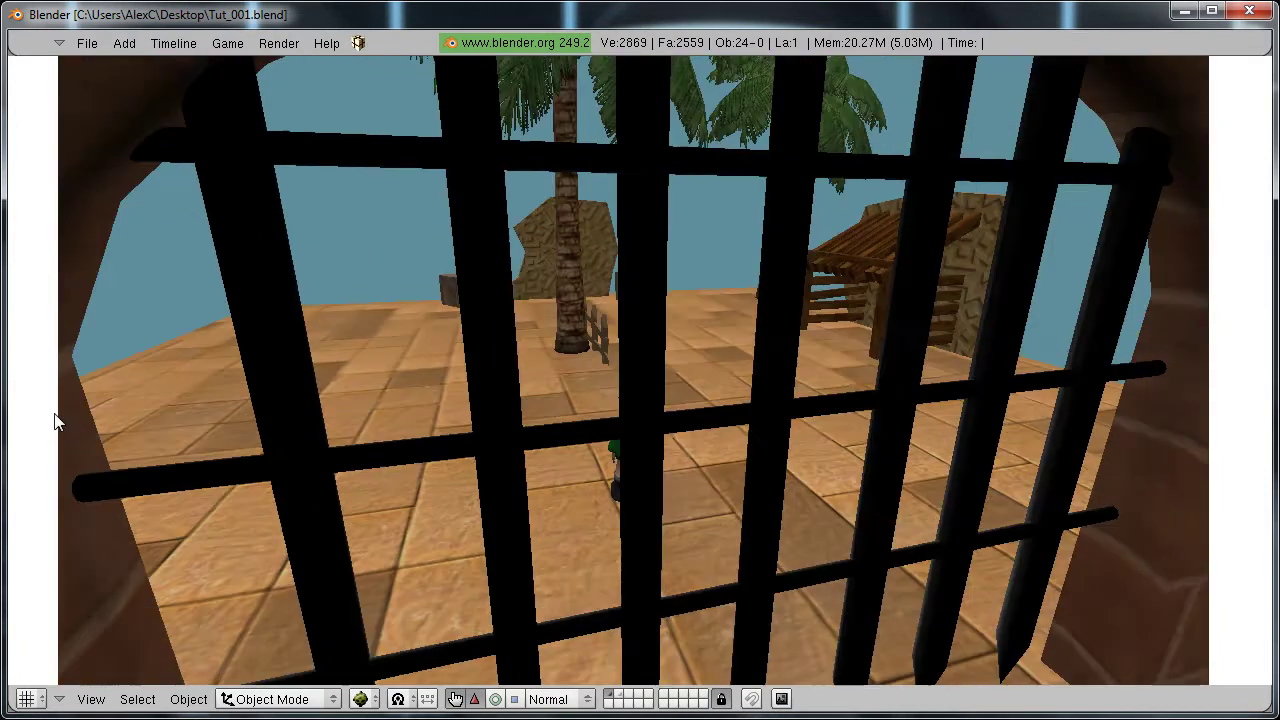
pyautogui.press('Escape')
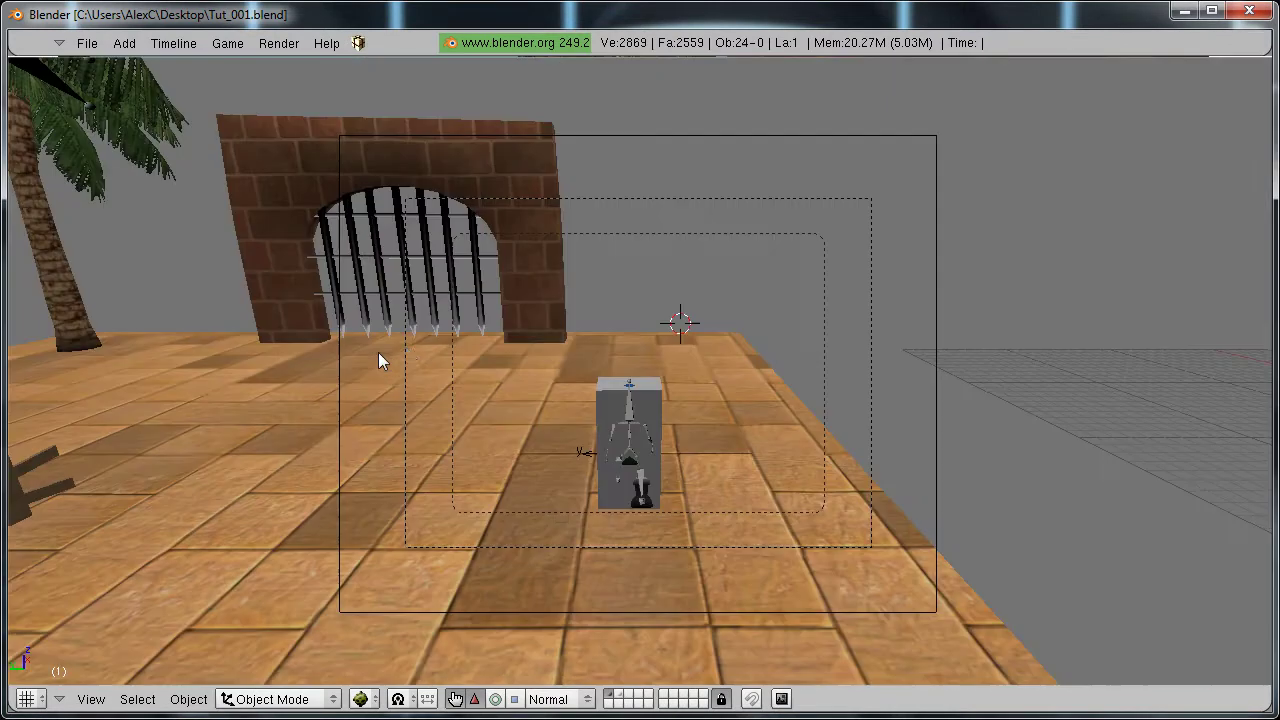
# Step: Run the game again from the camera view and test the camera turning while steering the character both ways
pyautogui.moveTo(378, 352); pyautogui.dragTo(593, 366, button='middle')
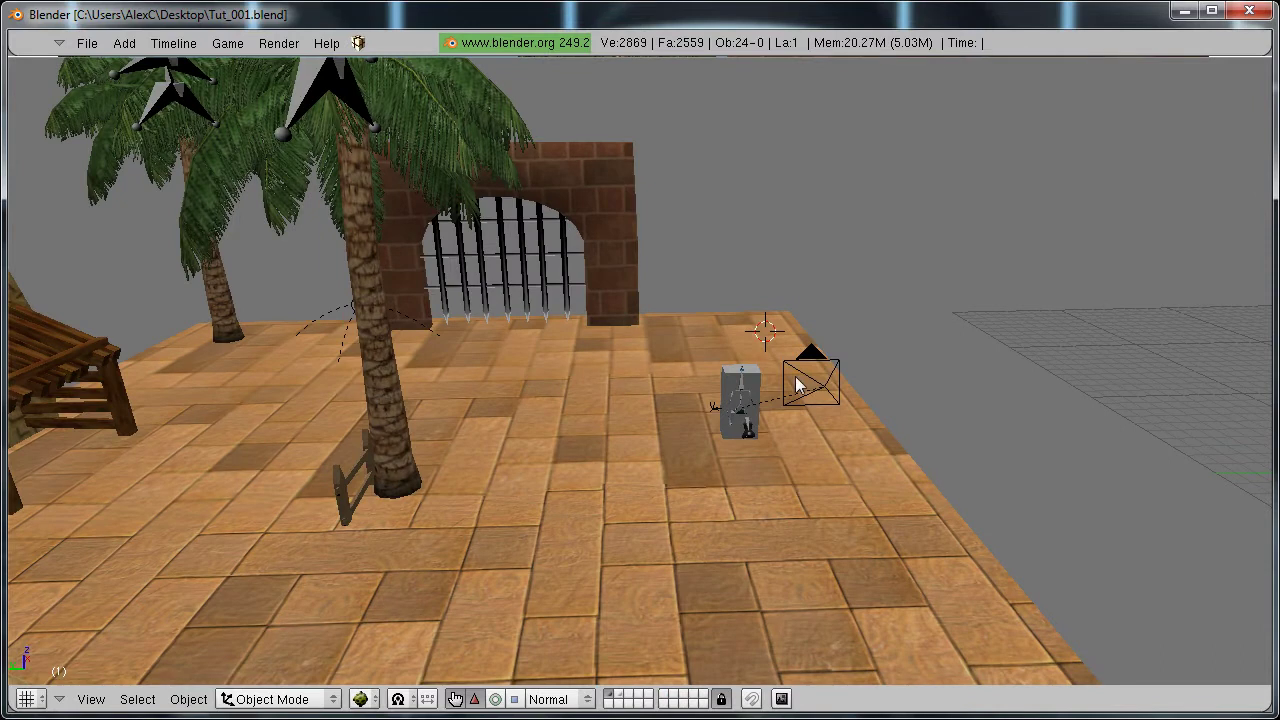
pyautogui.press('KP_0')
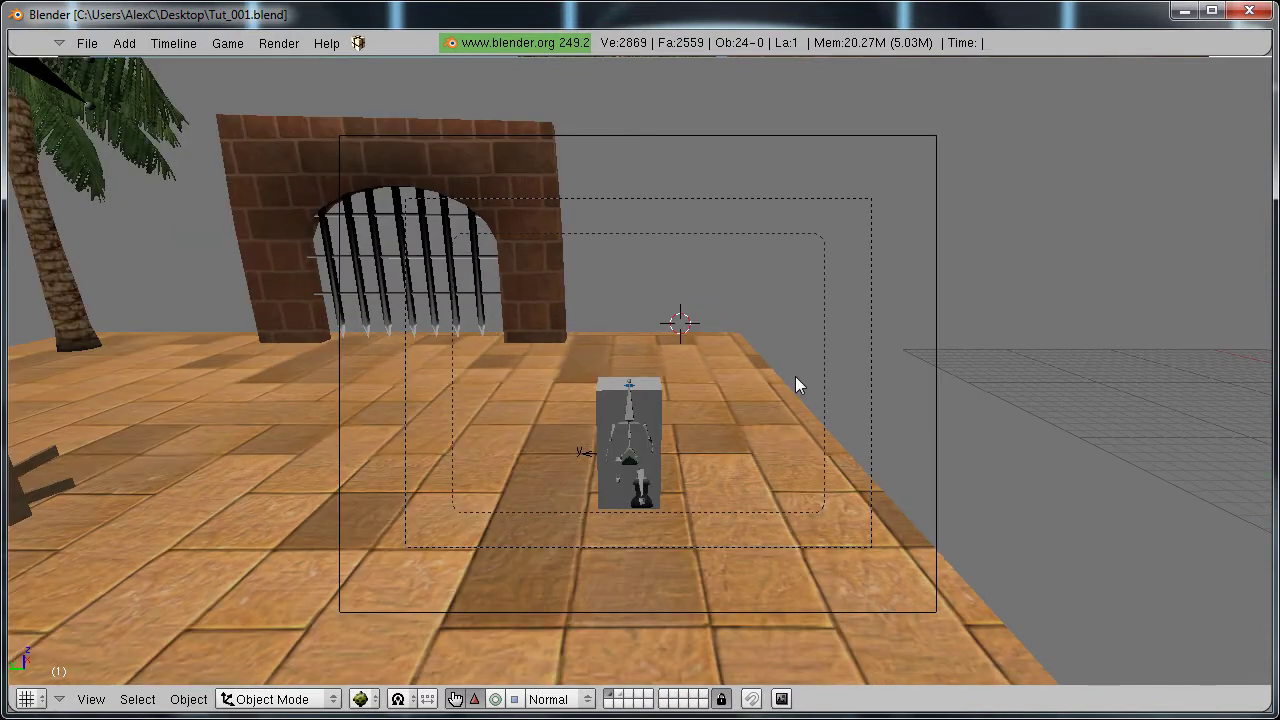
pyautogui.press('p')
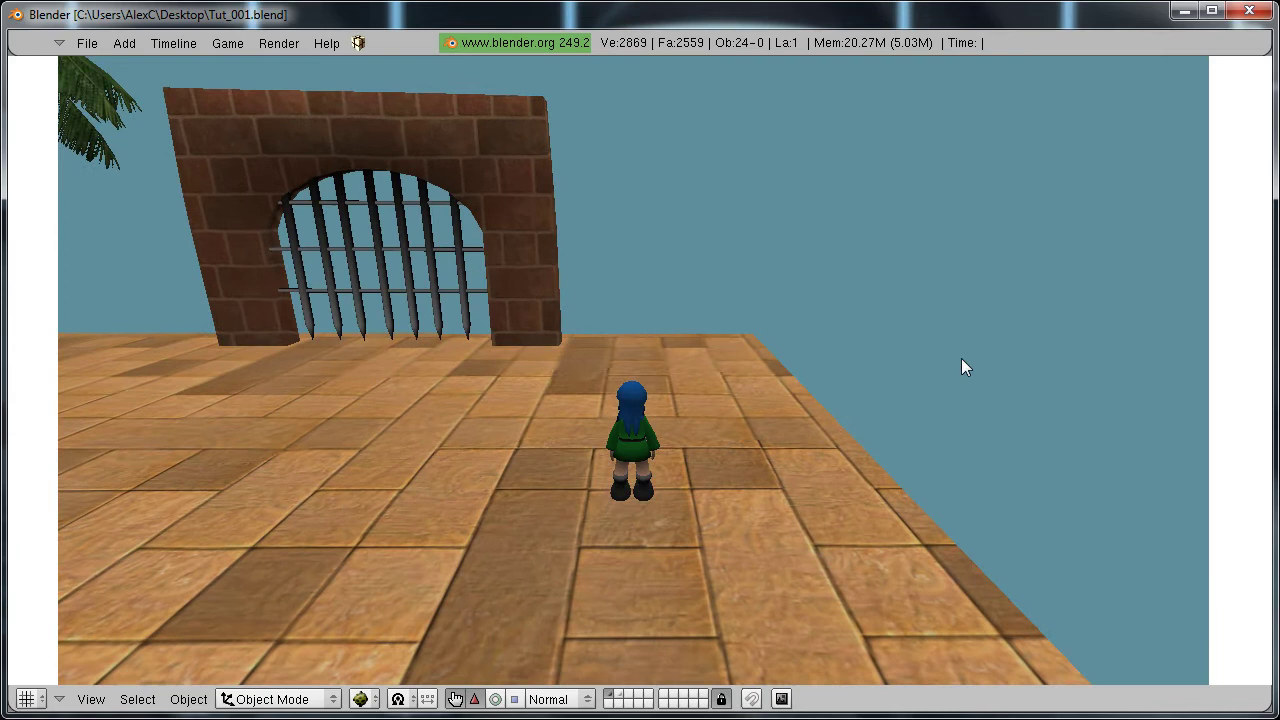
pyautogui.press('Left')
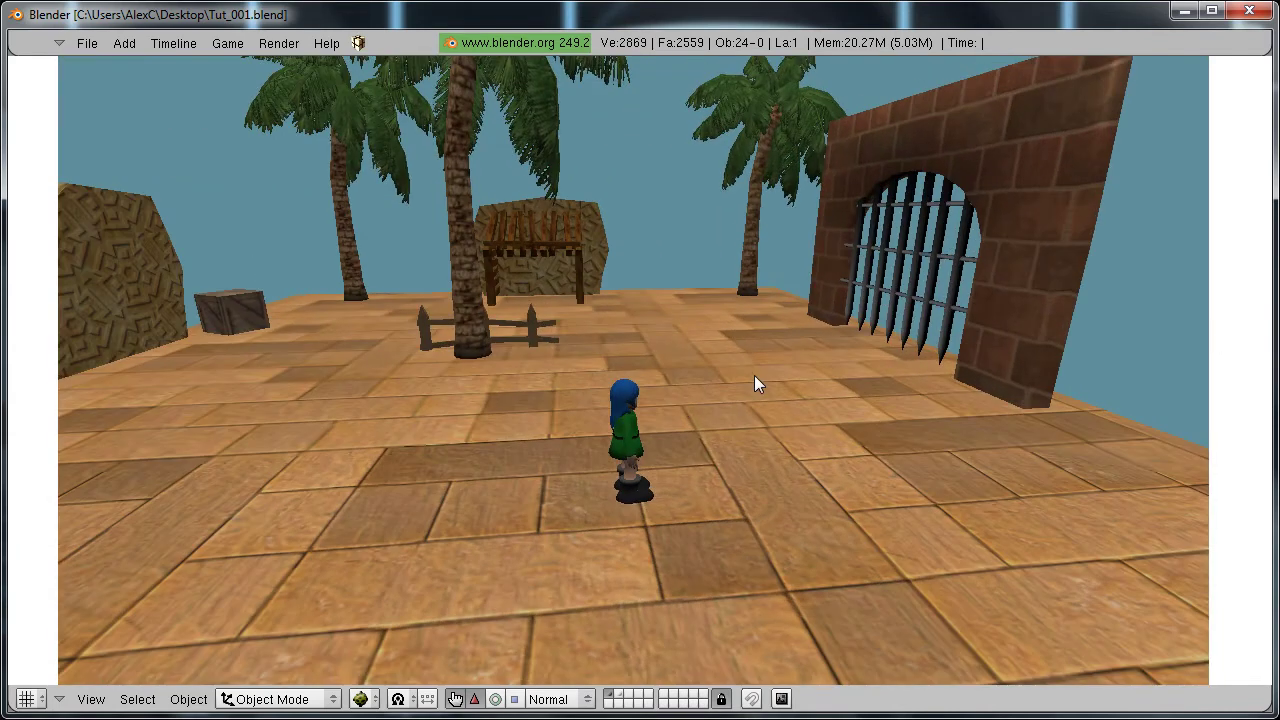
pyautogui.press('Left')
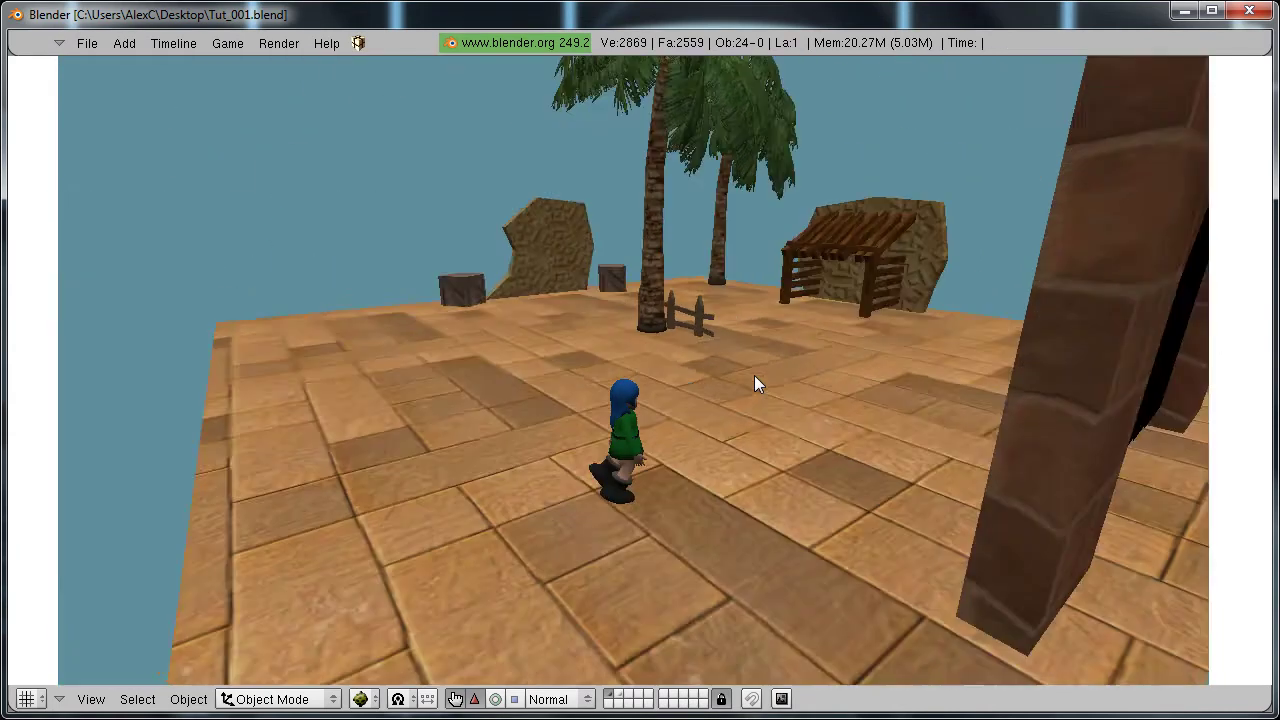
pyautogui.press('Right')
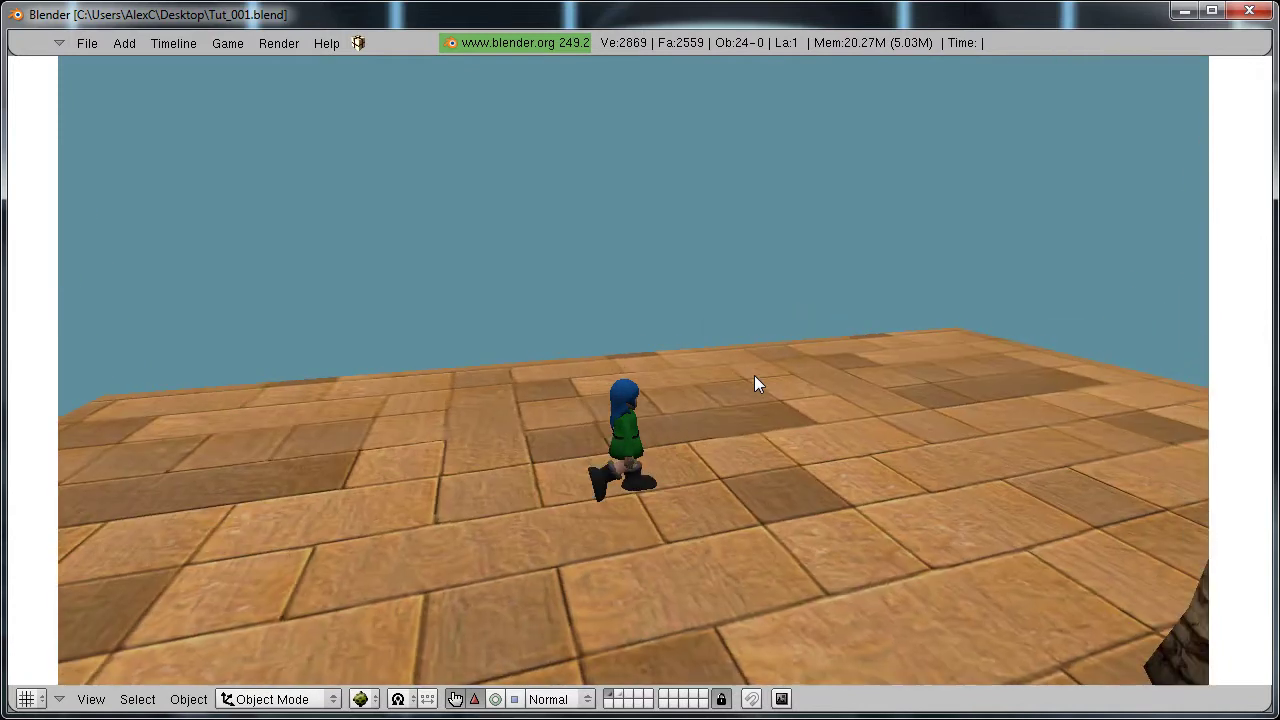
pyautogui.press('Left')
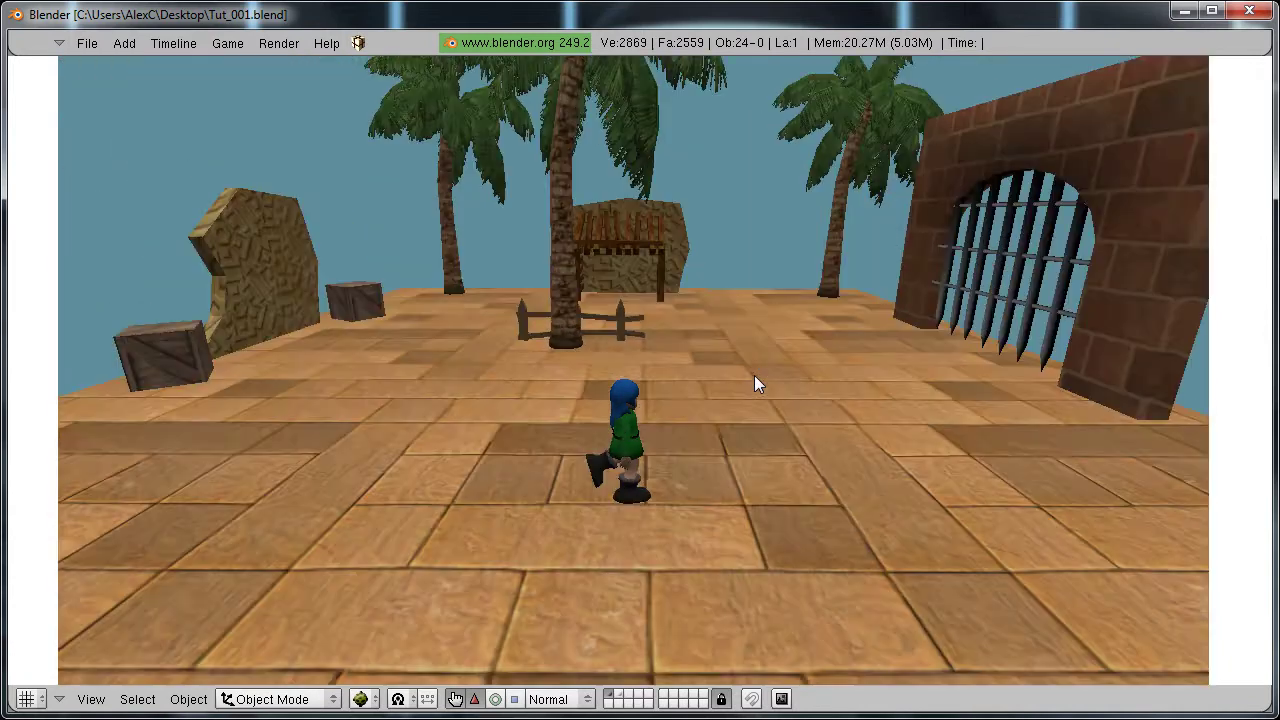
pyautogui.press('Left')
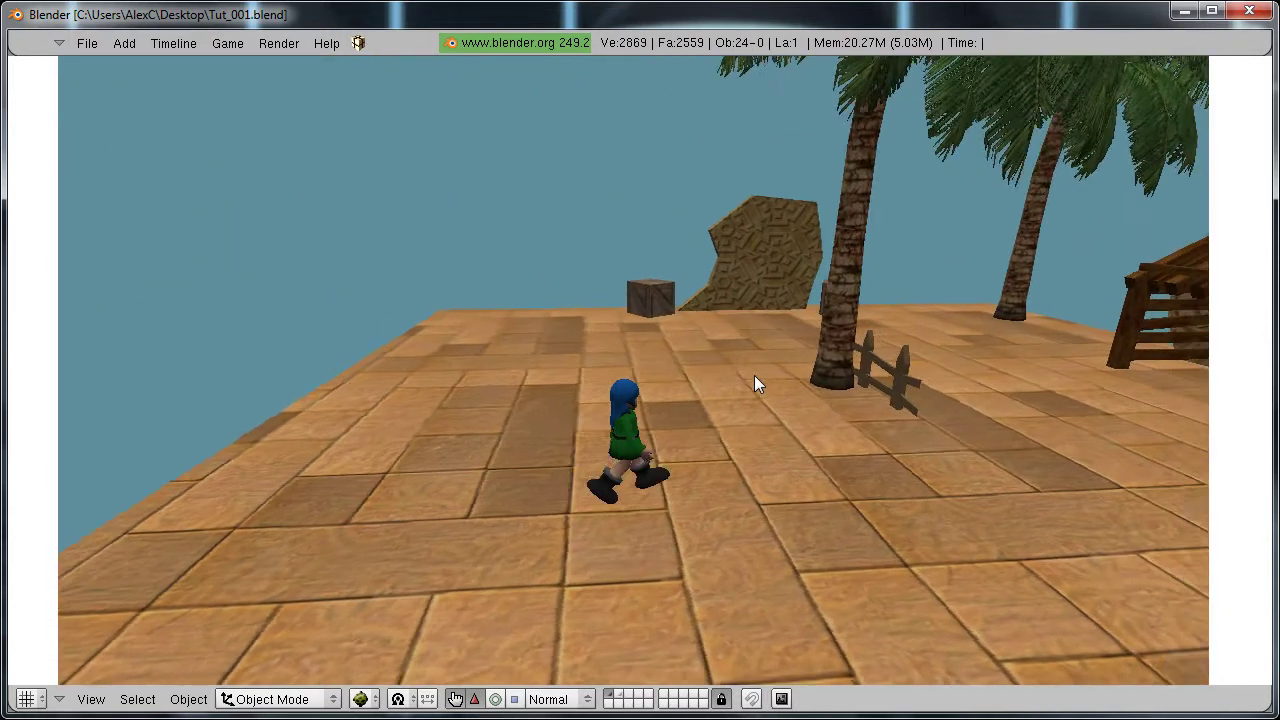
pyautogui.press('Right')
pyautogui.press('Escape')
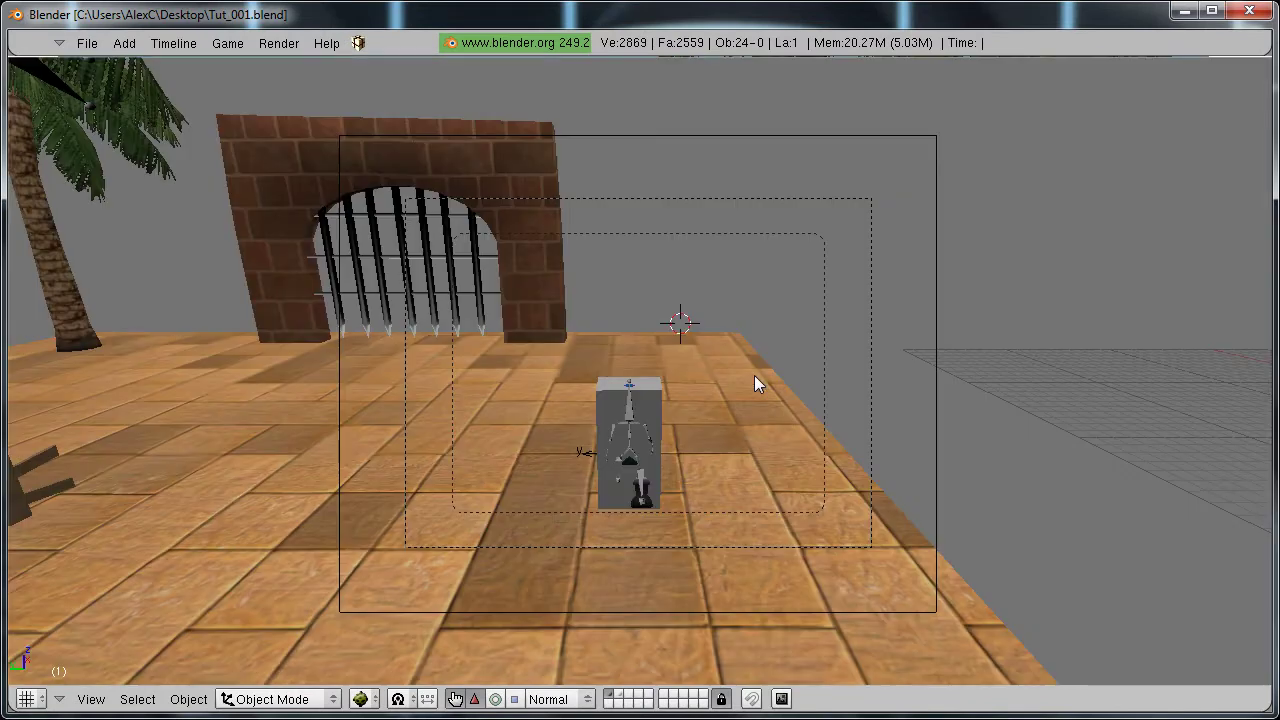
# Step: Give the Empty at the character another Always sensor linked through a new AND controller to a new Motion actuator
pyautogui.hotkey('ctrl', 'Down')
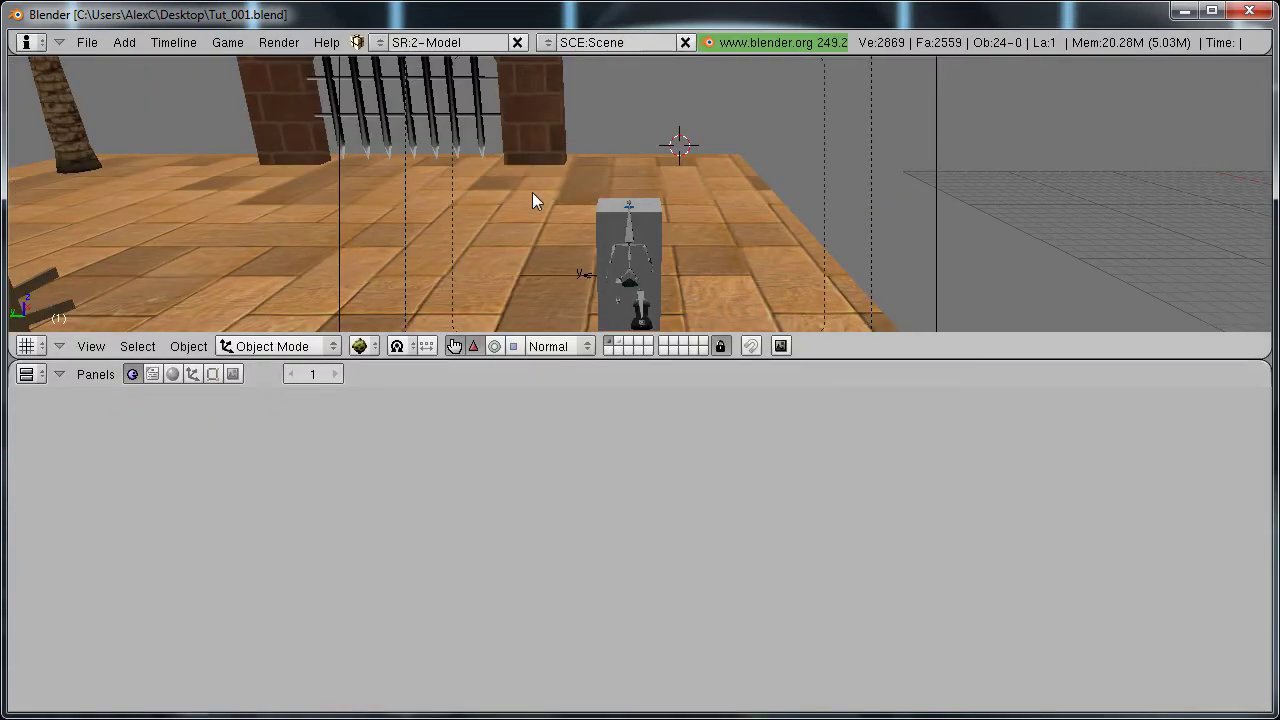
pyautogui.moveTo(534, 197); pyautogui.dragTo(460, 191, button='middle')
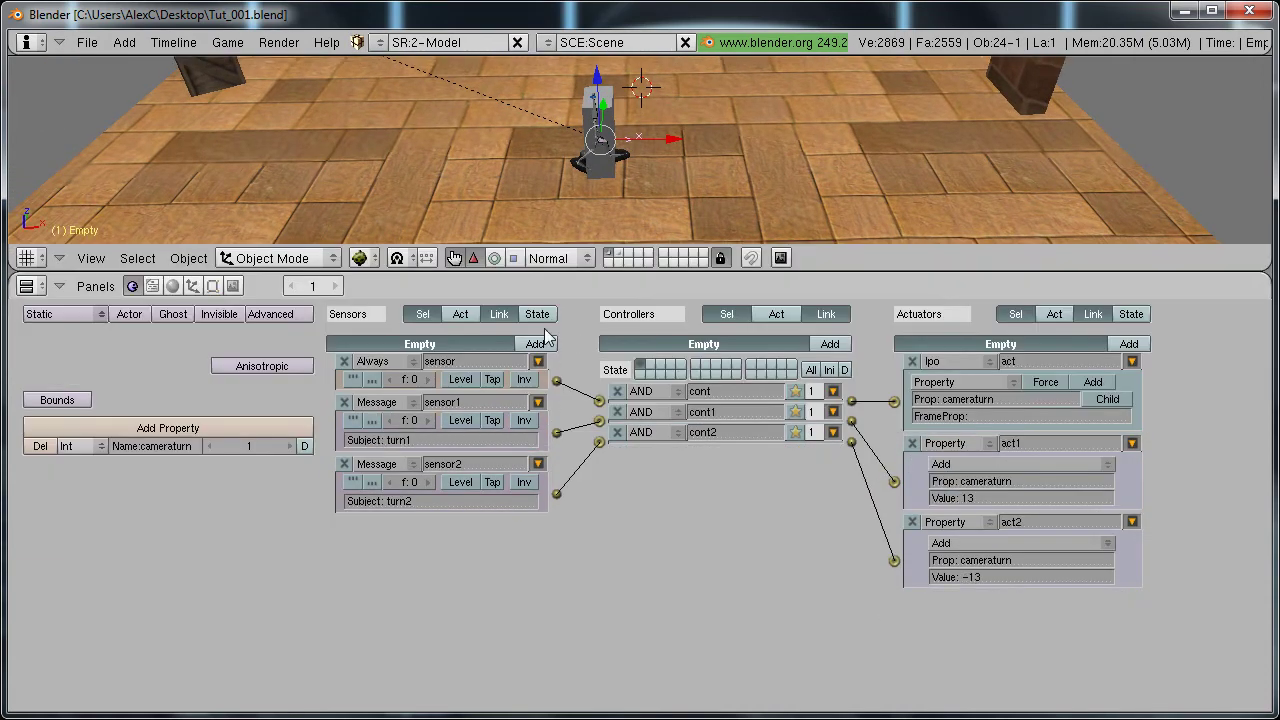
pyautogui.click(545, 342)
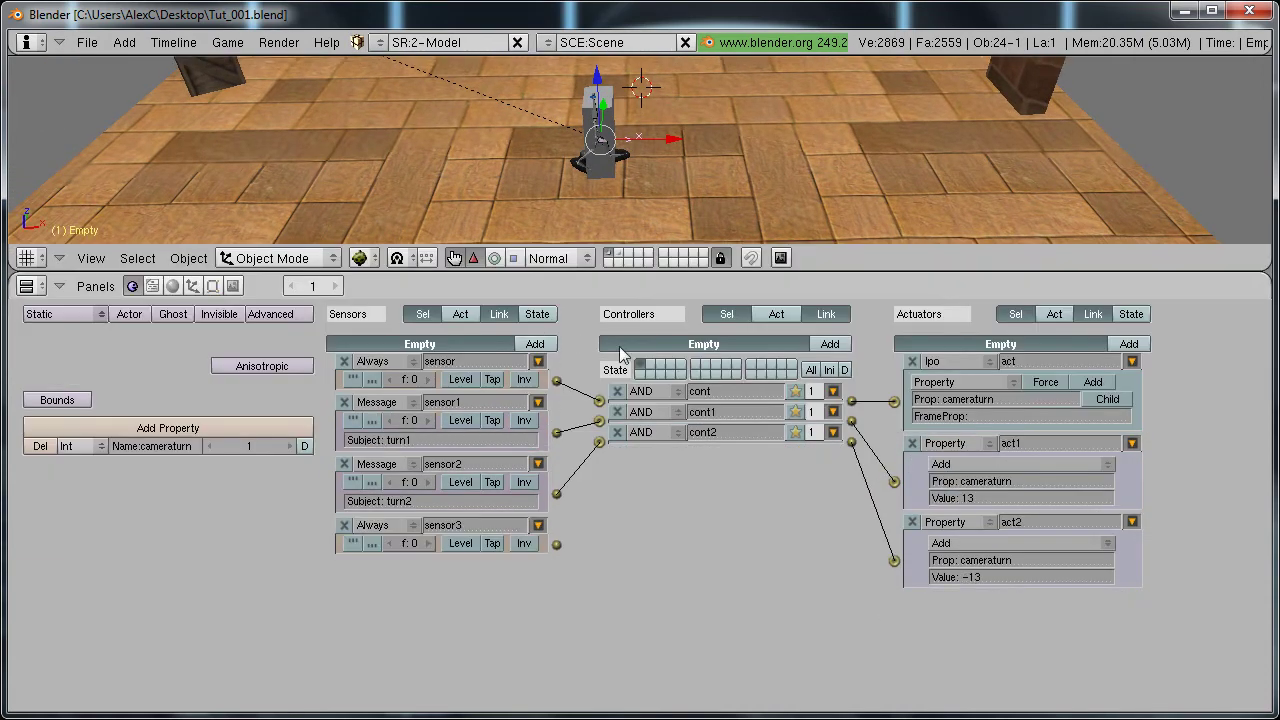
pyautogui.click(830, 345)
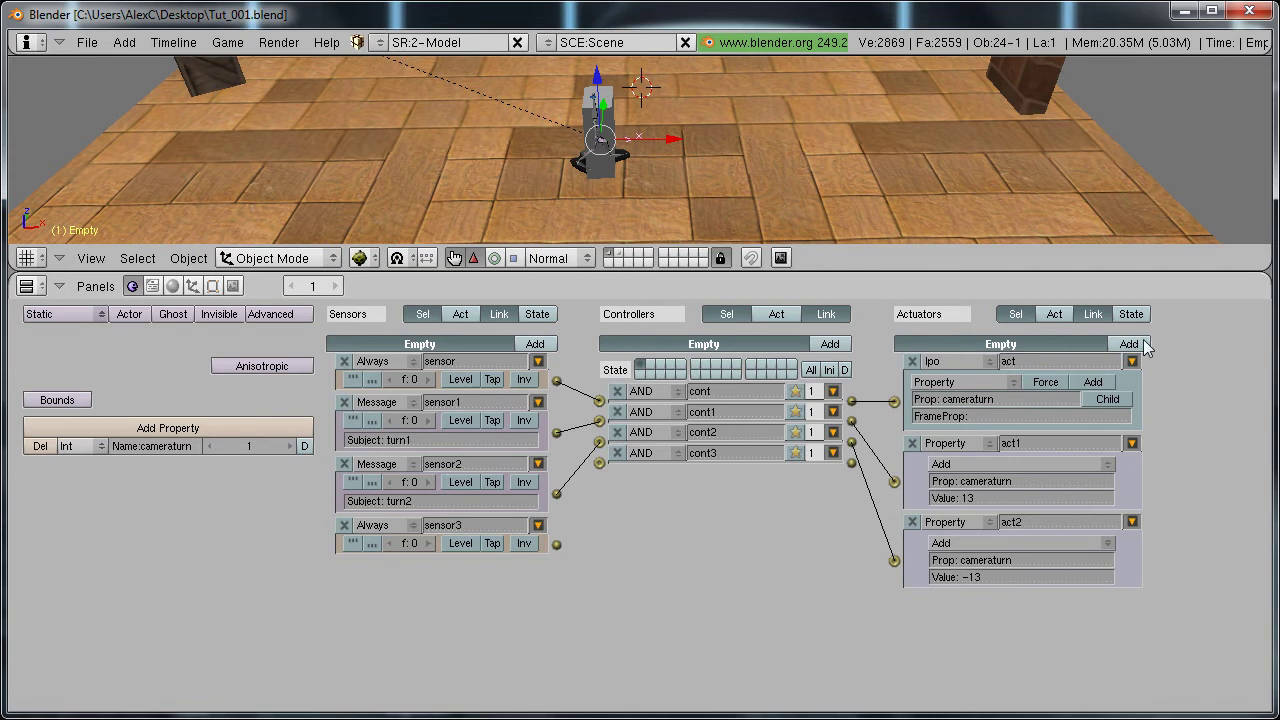
pyautogui.click(1129, 343)
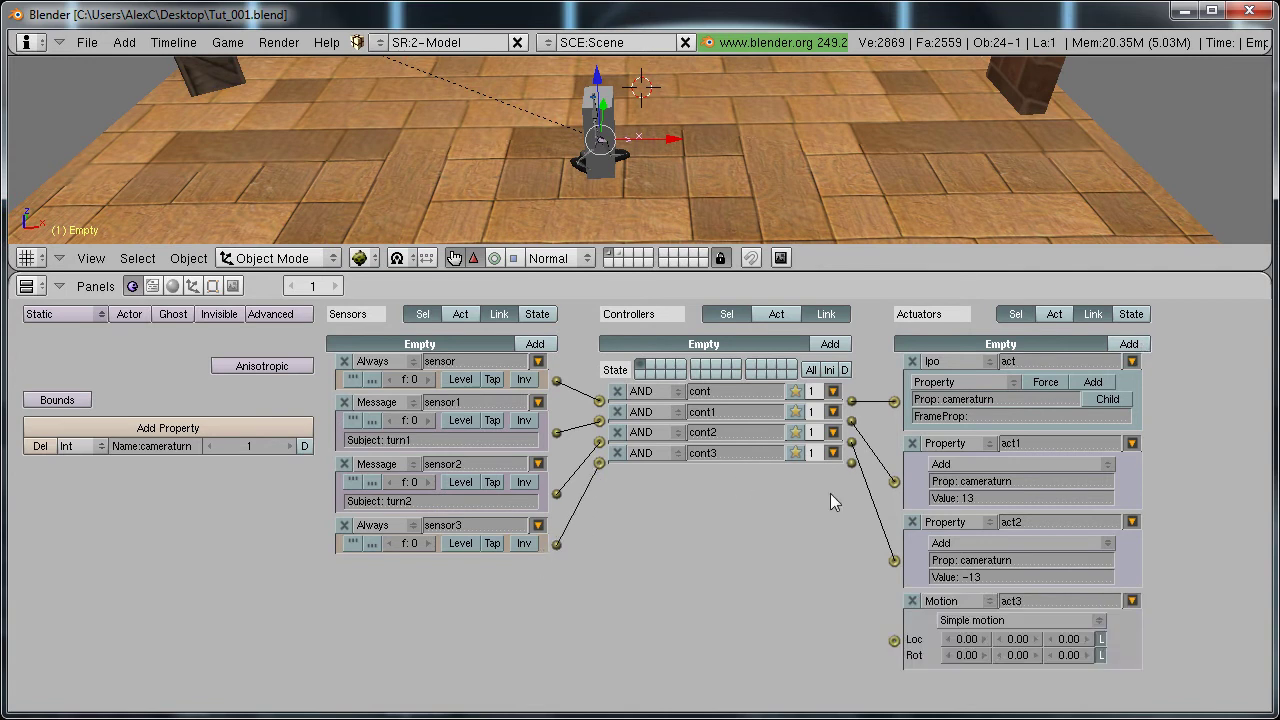
pyautogui.moveTo(890, 634); pyautogui.dragTo(897, 641)
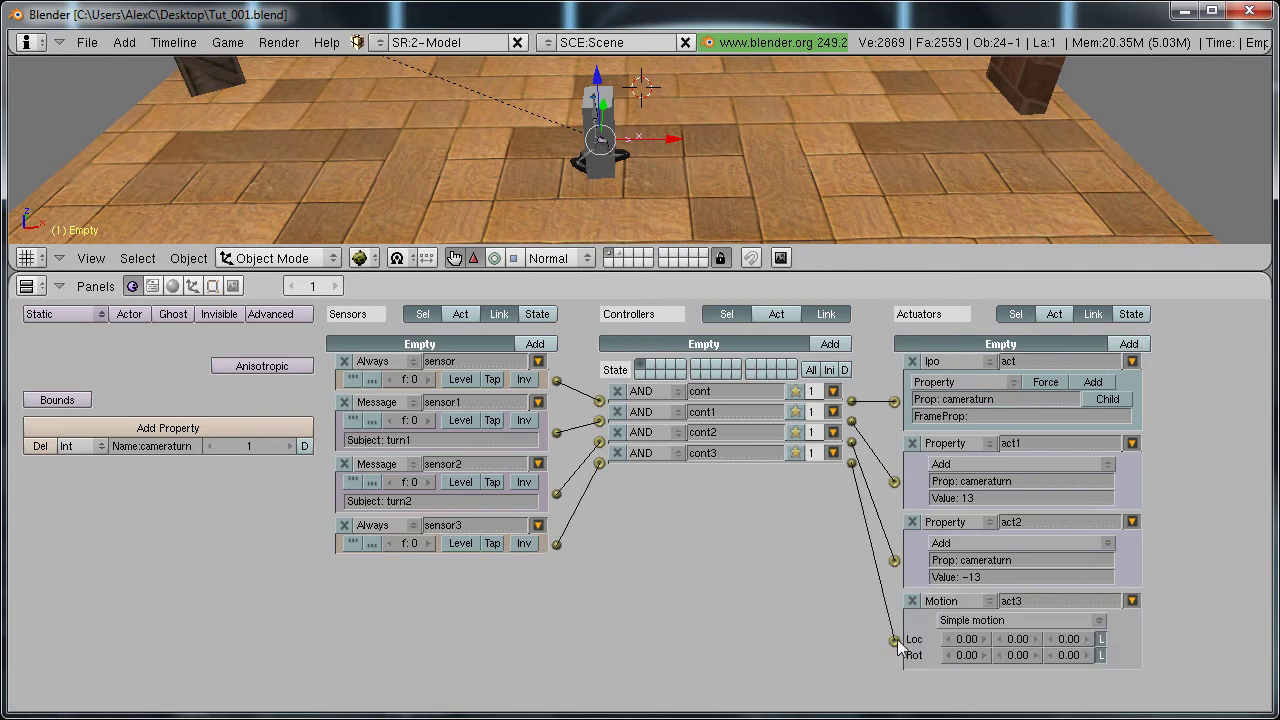
# Step: Change the Empty's new sensor to a Mouse sensor that reacts to the Middle button
pyautogui.click(378, 525)
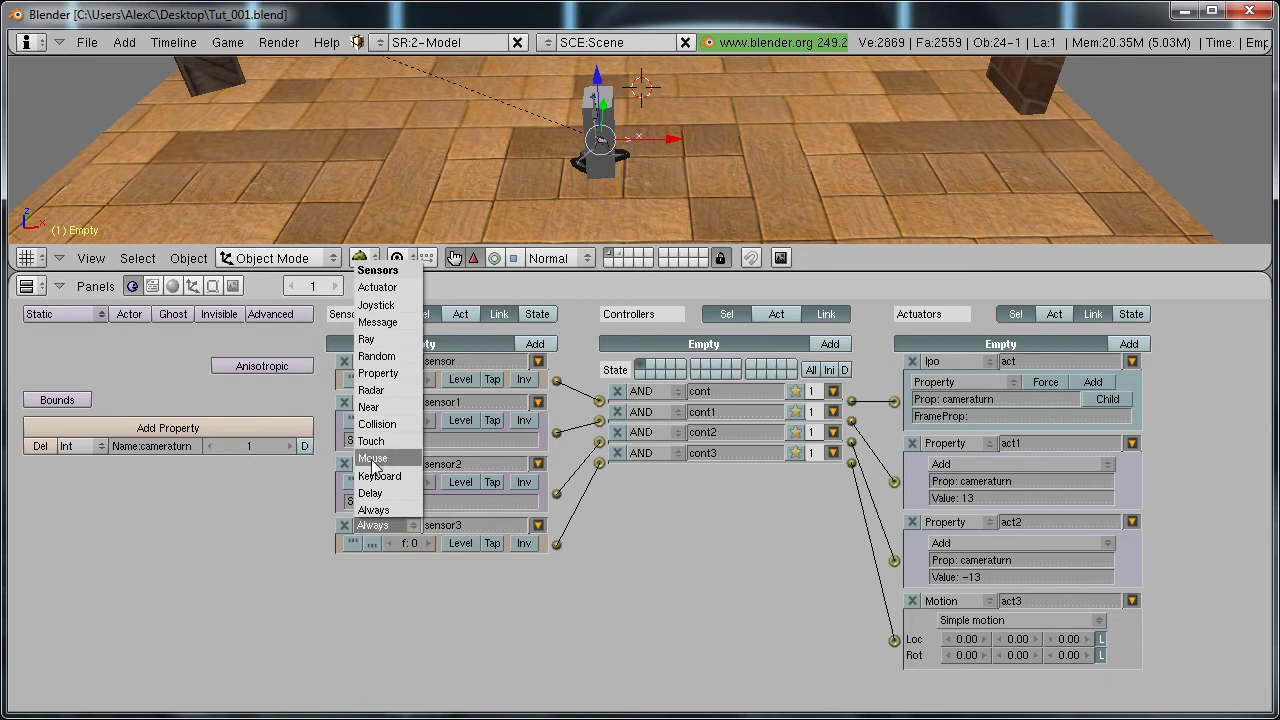
pyautogui.click(373, 458)
pyautogui.click(405, 562)
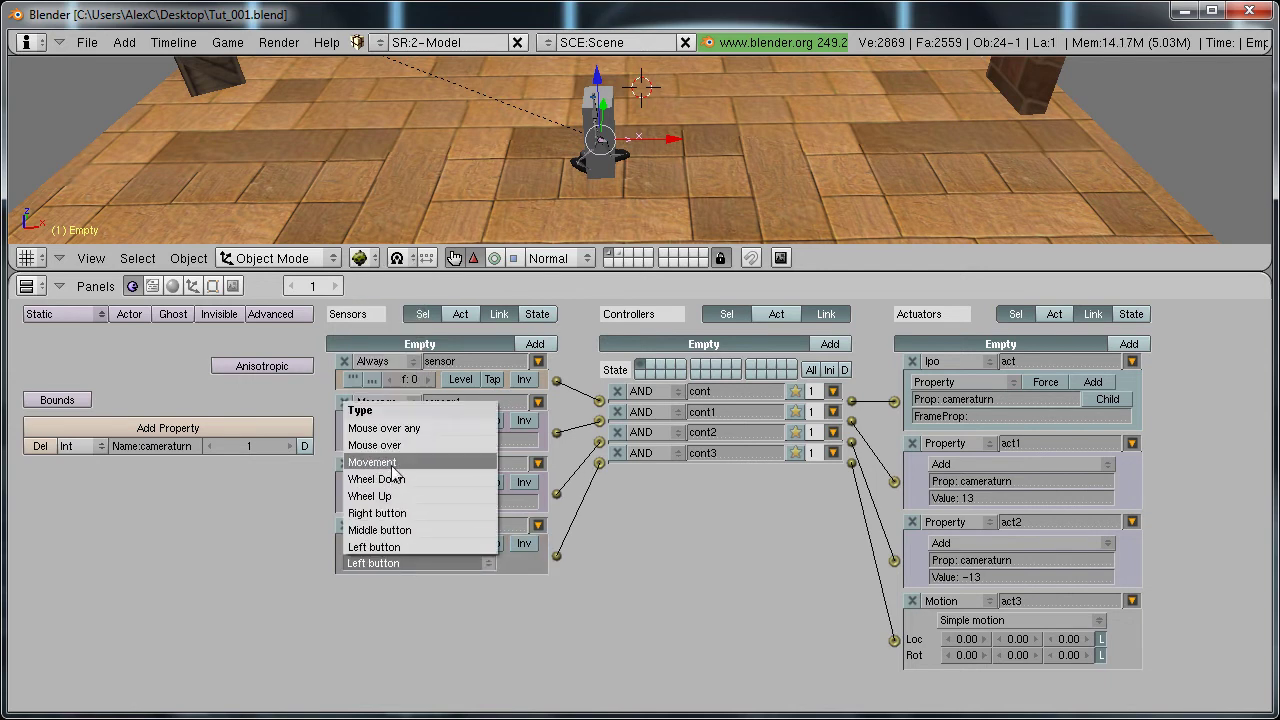
pyautogui.click(378, 530)
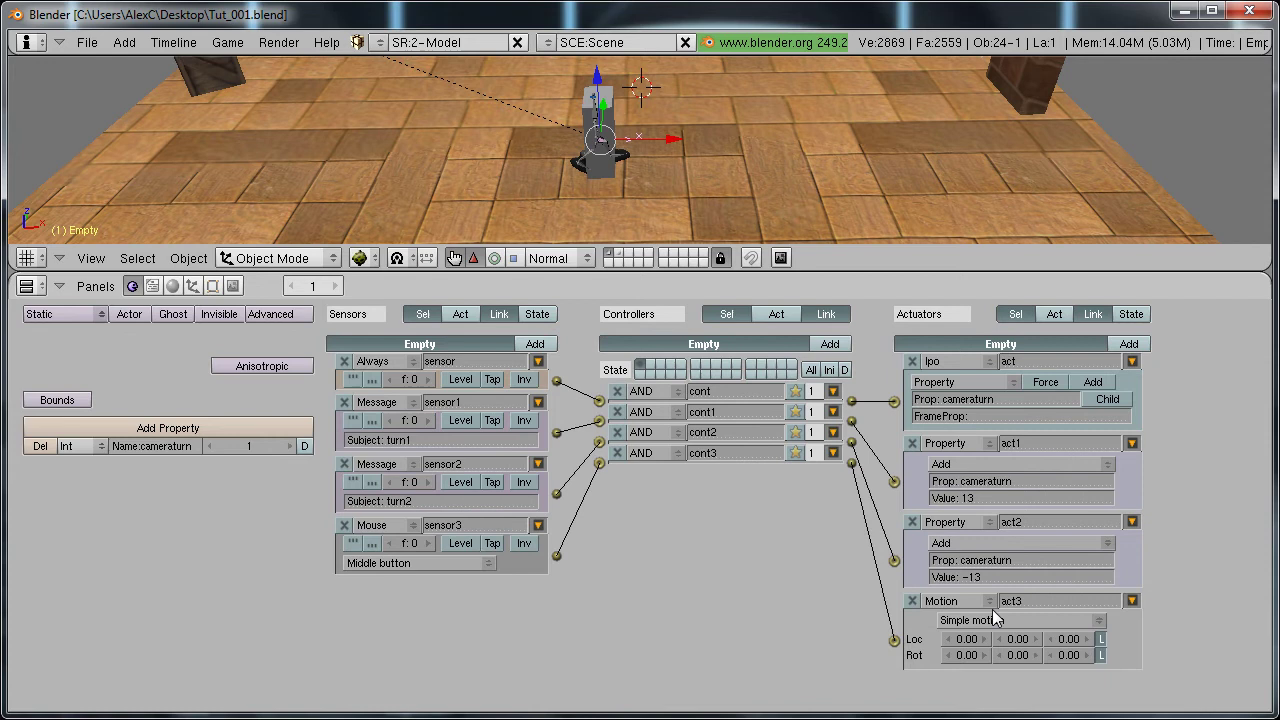
# Step: Change the Empty's new actuator to Property, set to Assign the value 1 to the cameraturn property
pyautogui.click(959, 599)
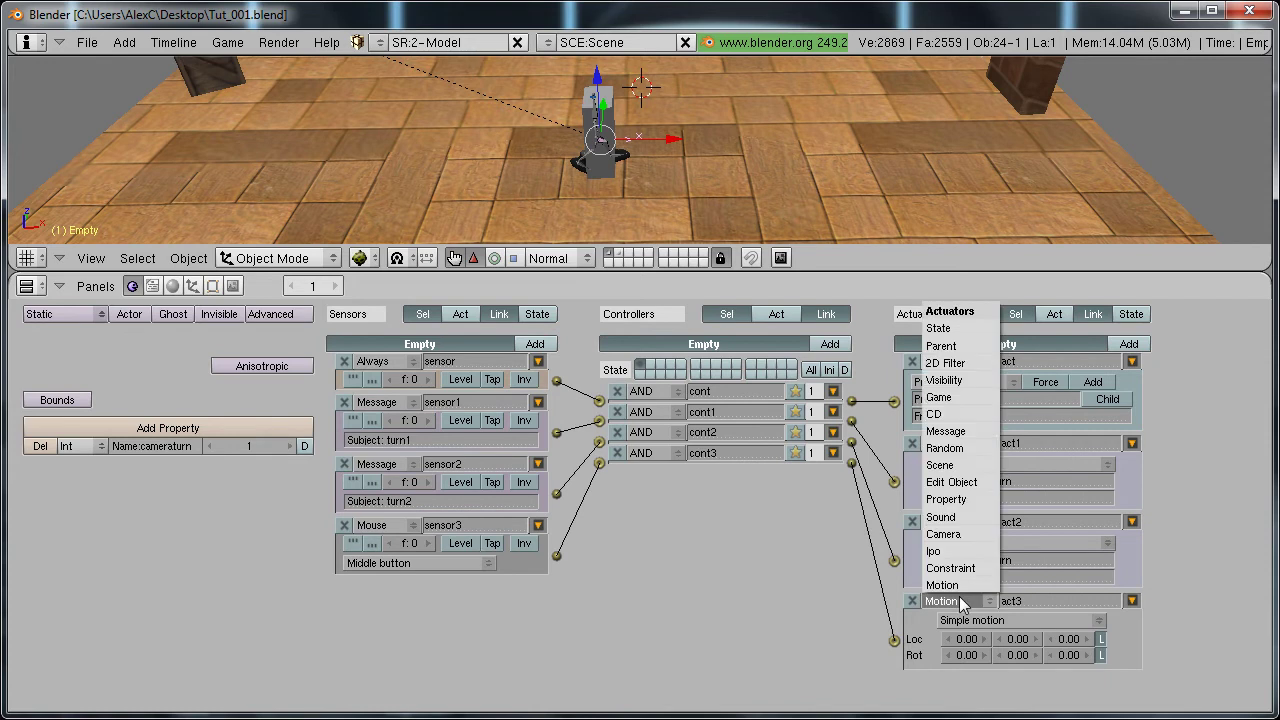
pyautogui.click(959, 498)
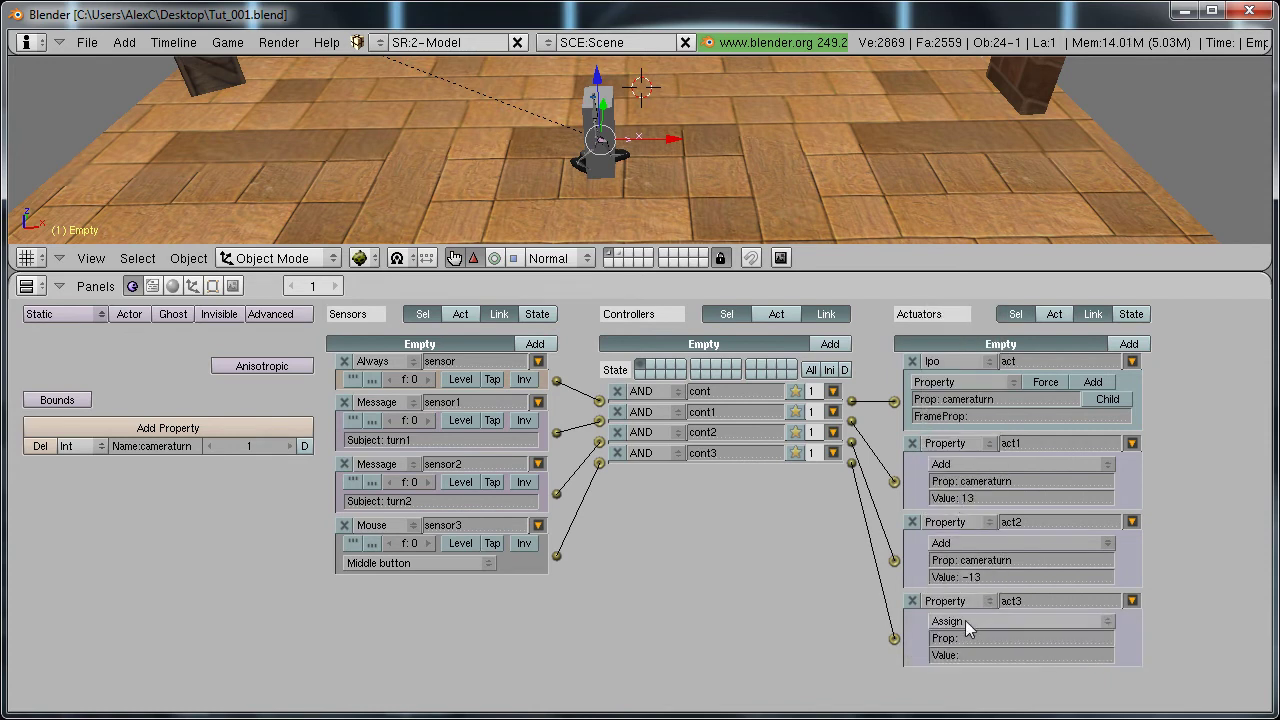
pyautogui.click(965, 620)
pyautogui.click(965, 606)
pyautogui.click(984, 638)
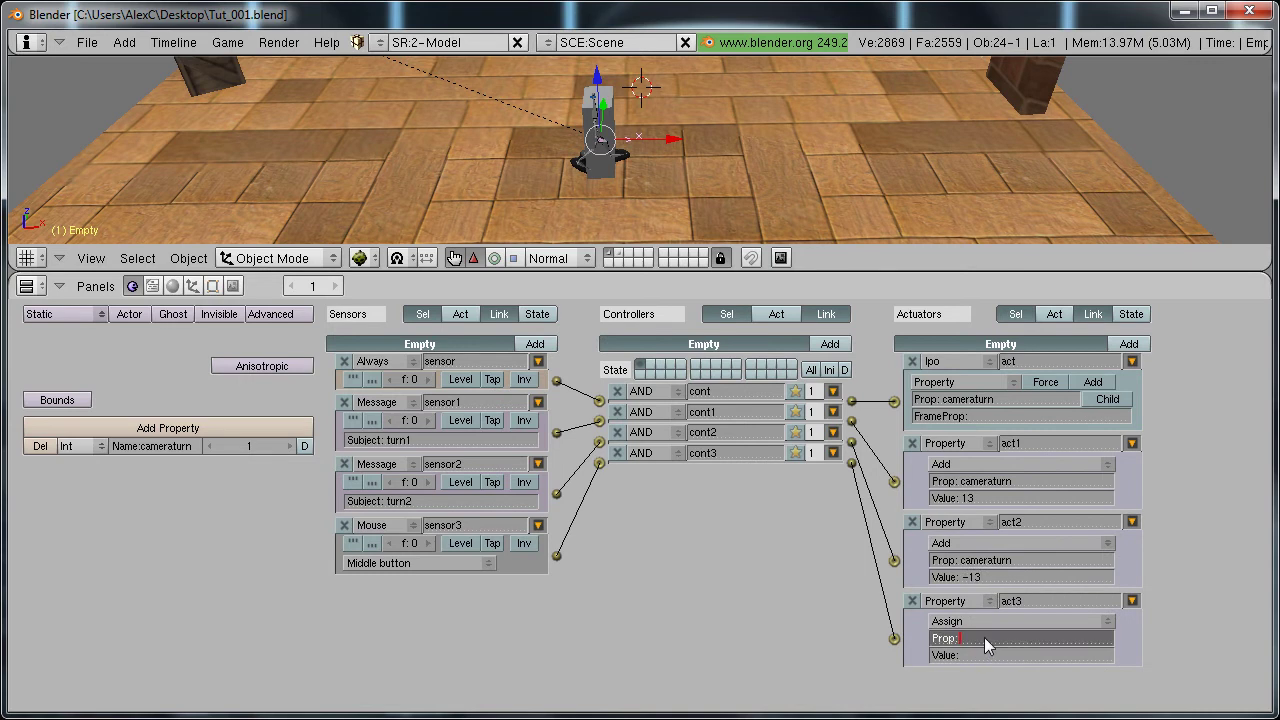
pyautogui.write('cameraturn')
pyautogui.press('Return')
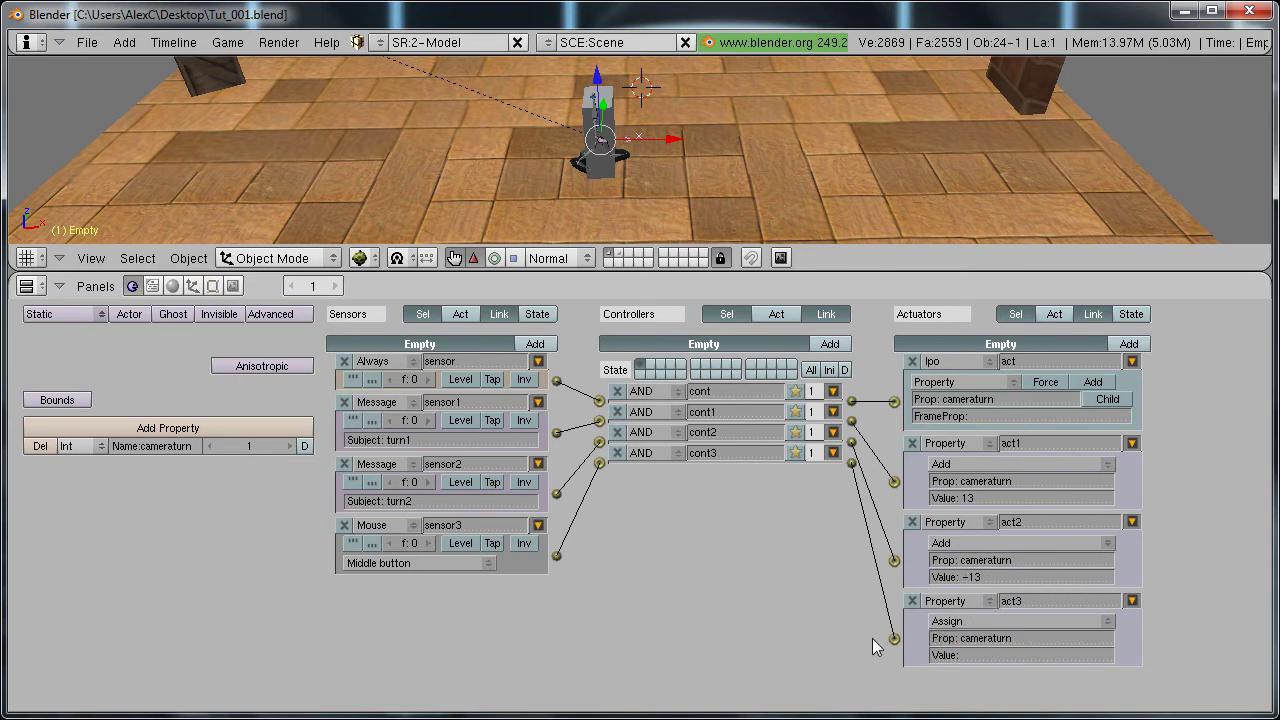
pyautogui.click(997, 656)
pyautogui.write('1')
pyautogui.press('Return')
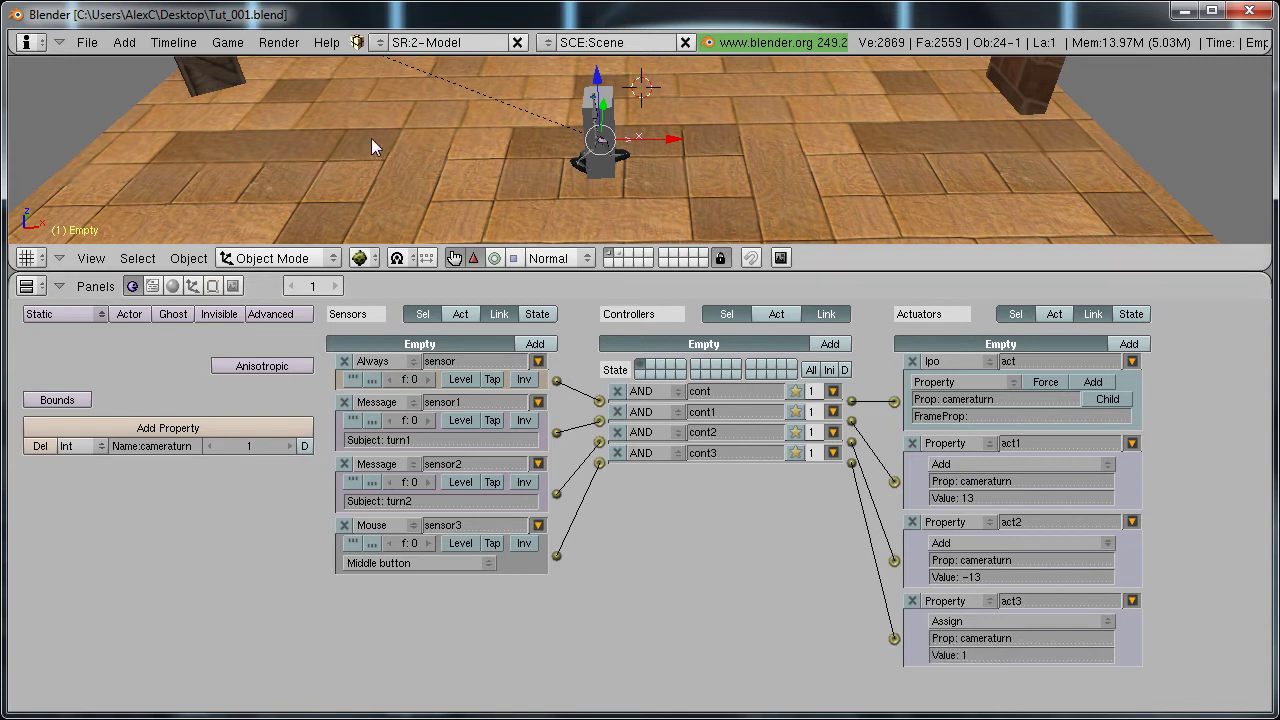
# Step: Run the game from the camera view to test the camera reset with the middle mouse button
pyautogui.hotkey('ctrl', 'Up')
pyautogui.press('KP_0')
pyautogui.press('p')
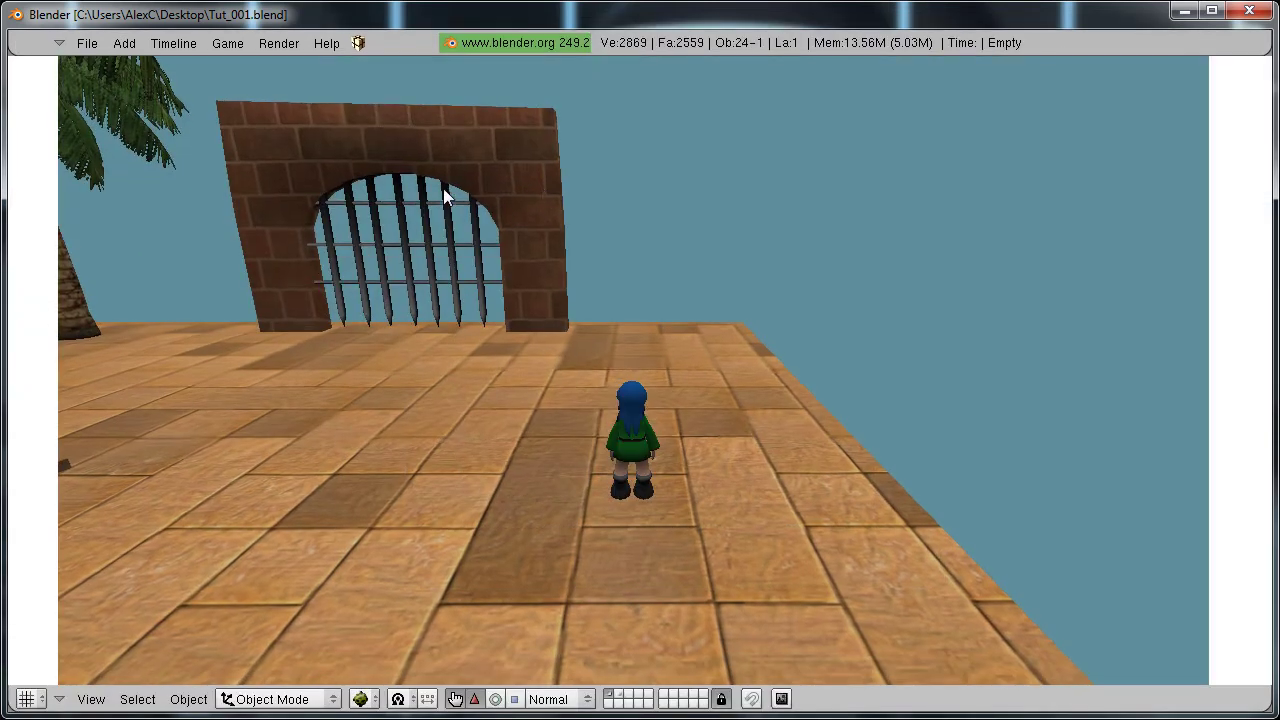
pyautogui.press('Left')
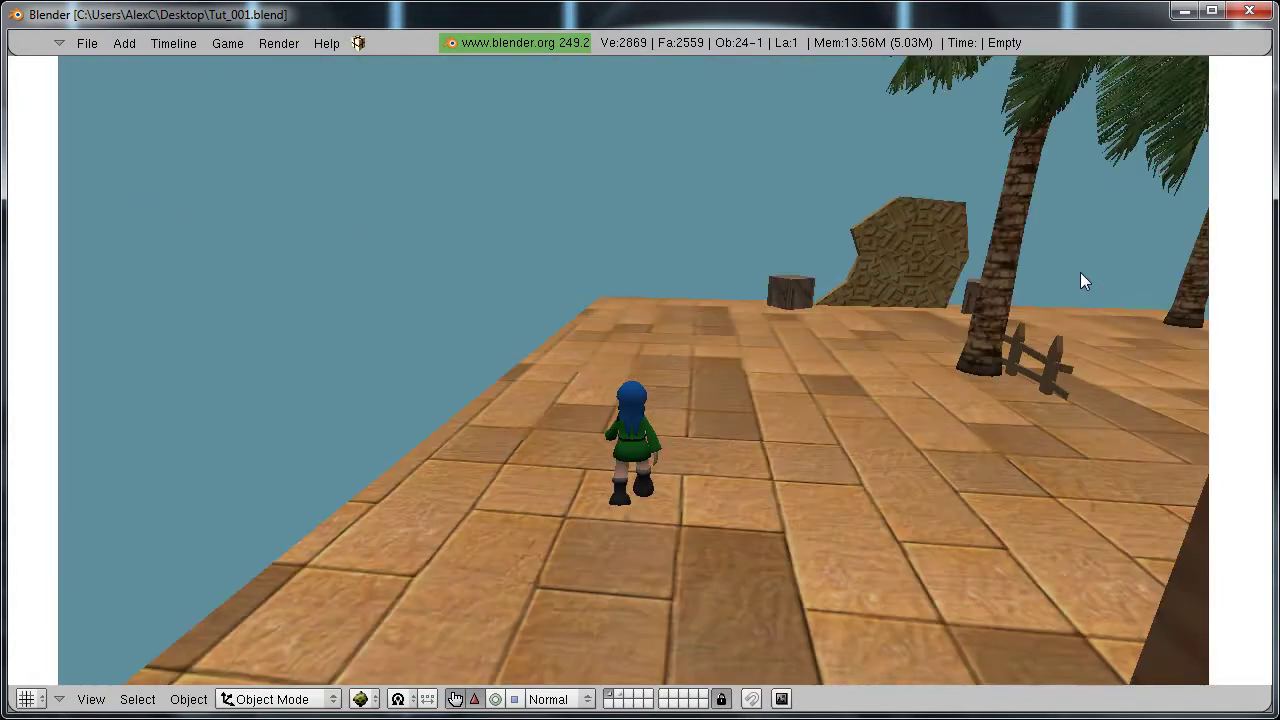
pyautogui.press('Escape')
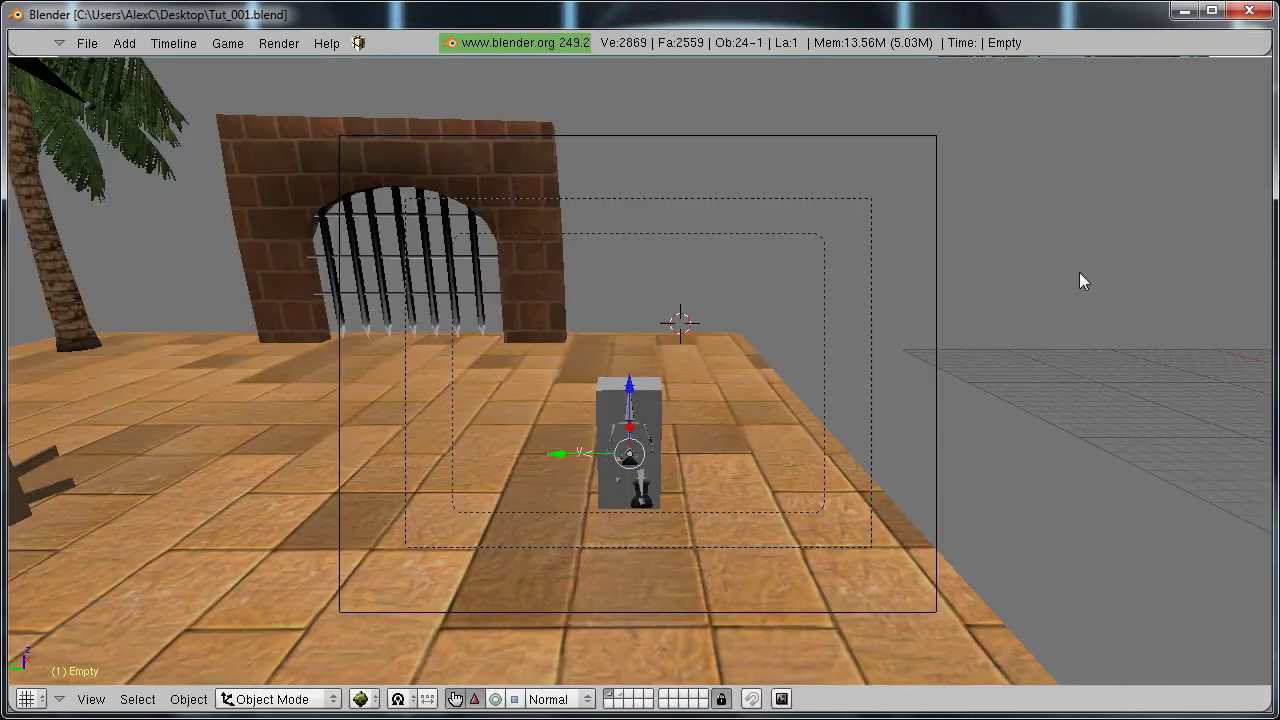
# Step: Leave the enlarged camera view, bring back the logic settings and switch to the hud scene
pyautogui.moveTo(650, 368); pyautogui.dragTo(662, 354, button='middle')
pyautogui.scroll(-2, 664, 345)
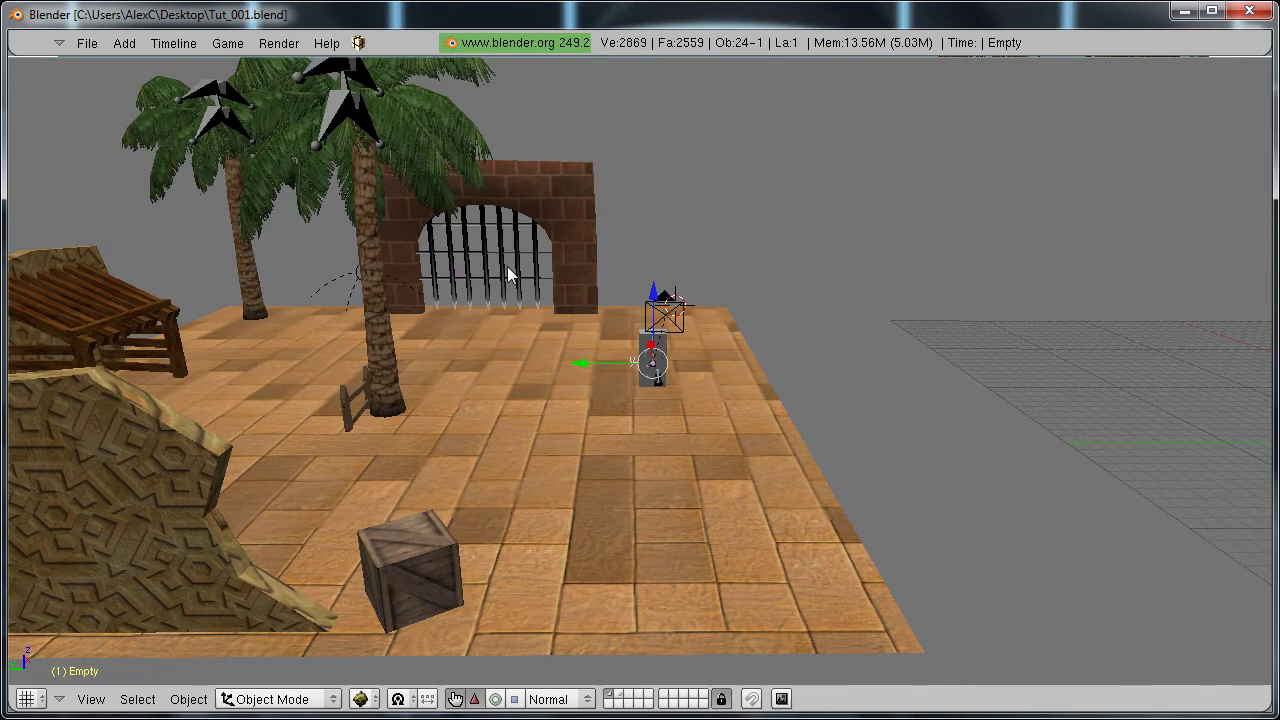
pyautogui.hotkey('ctrl', 'Right')
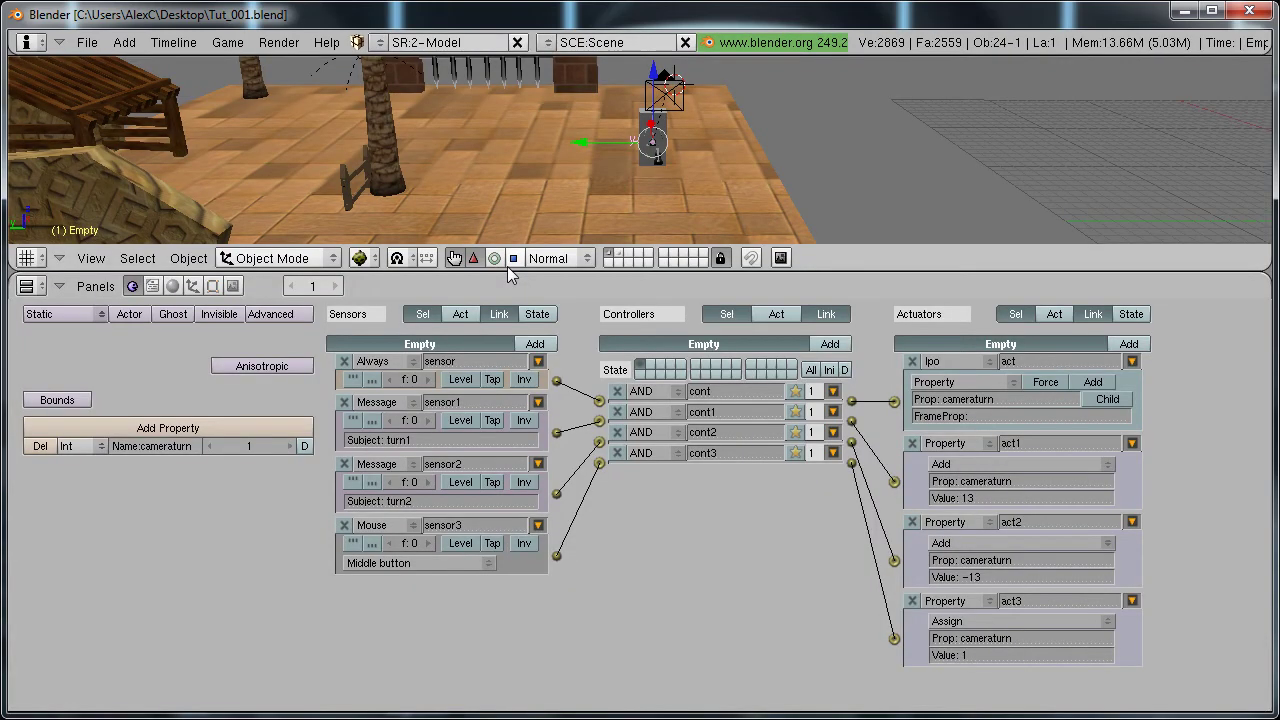
pyautogui.click(546, 44)
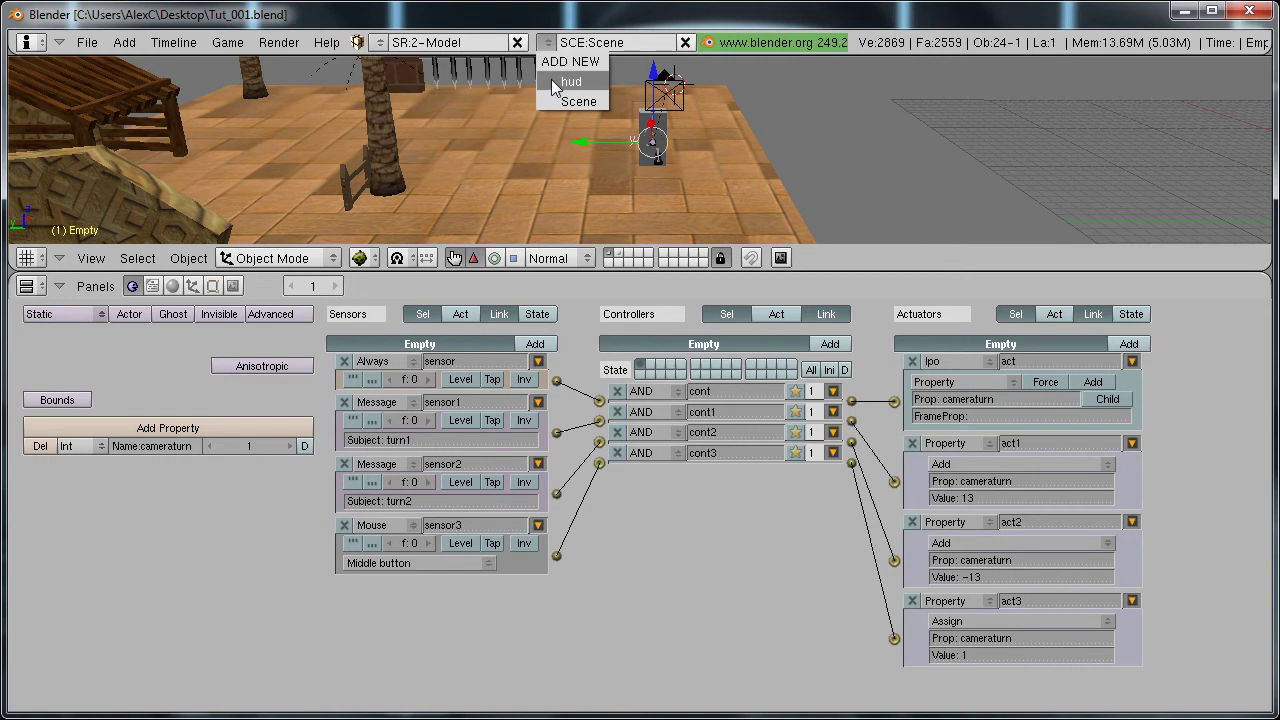
pyautogui.click(551, 81)
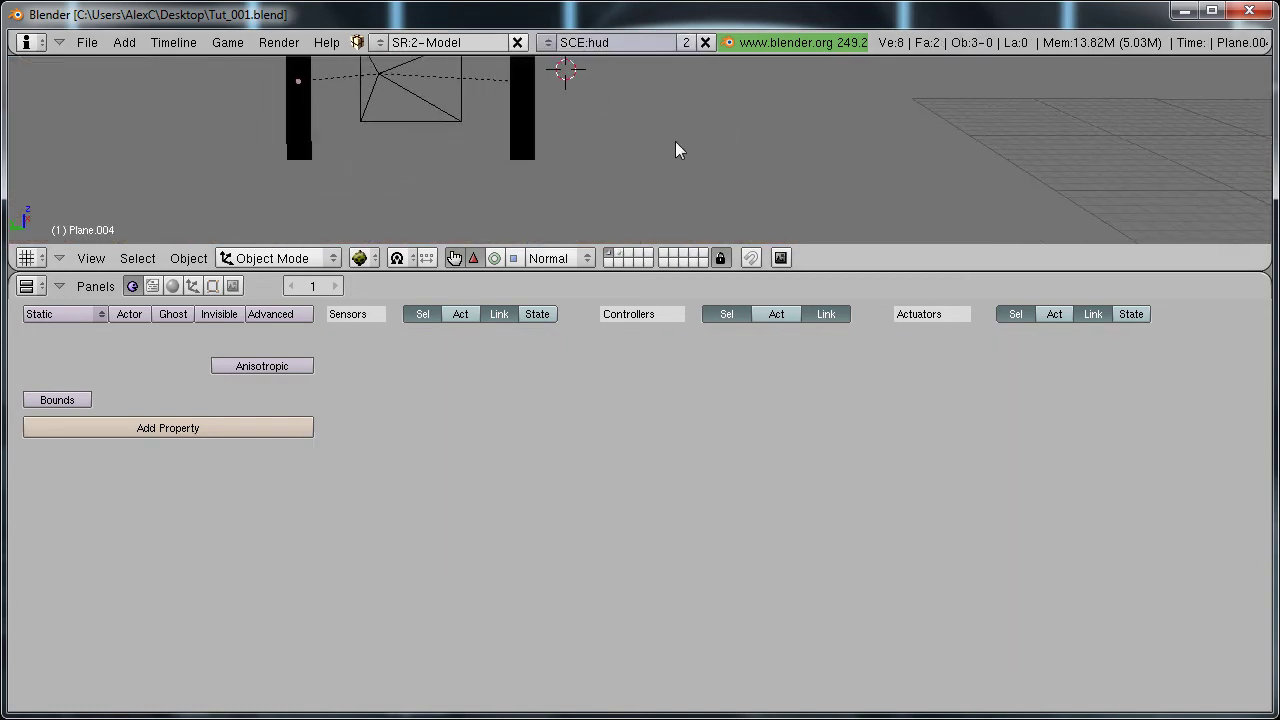
# Step: Extrude the inner long edge of Plane.005 across the camera until it meets the opposite side plane
pyautogui.keyDown('shift'); pyautogui.moveTo(675, 141); pyautogui.dragTo(759, 193, button='middle'); pyautogui.keyUp('shift')
pyautogui.moveTo(638, 270); pyautogui.dragTo(657, 466)
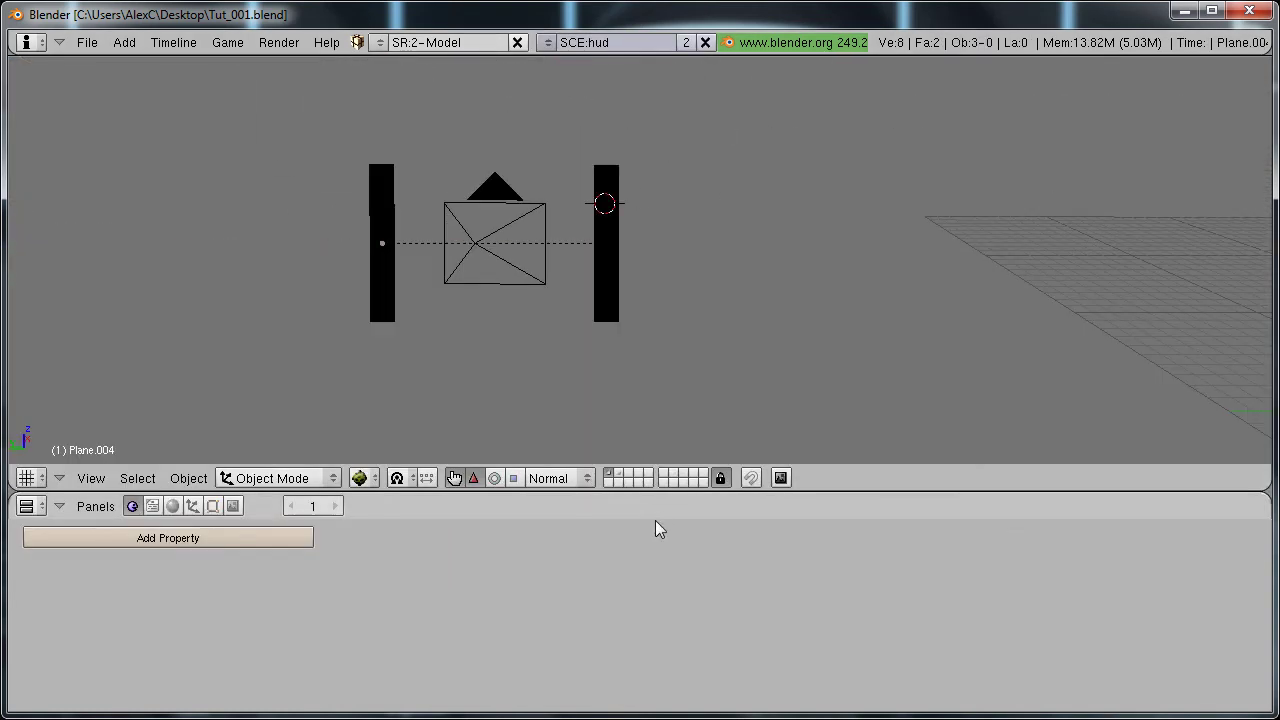
pyautogui.rightClick(617, 242)
pyautogui.scroll(2, 612, 255)
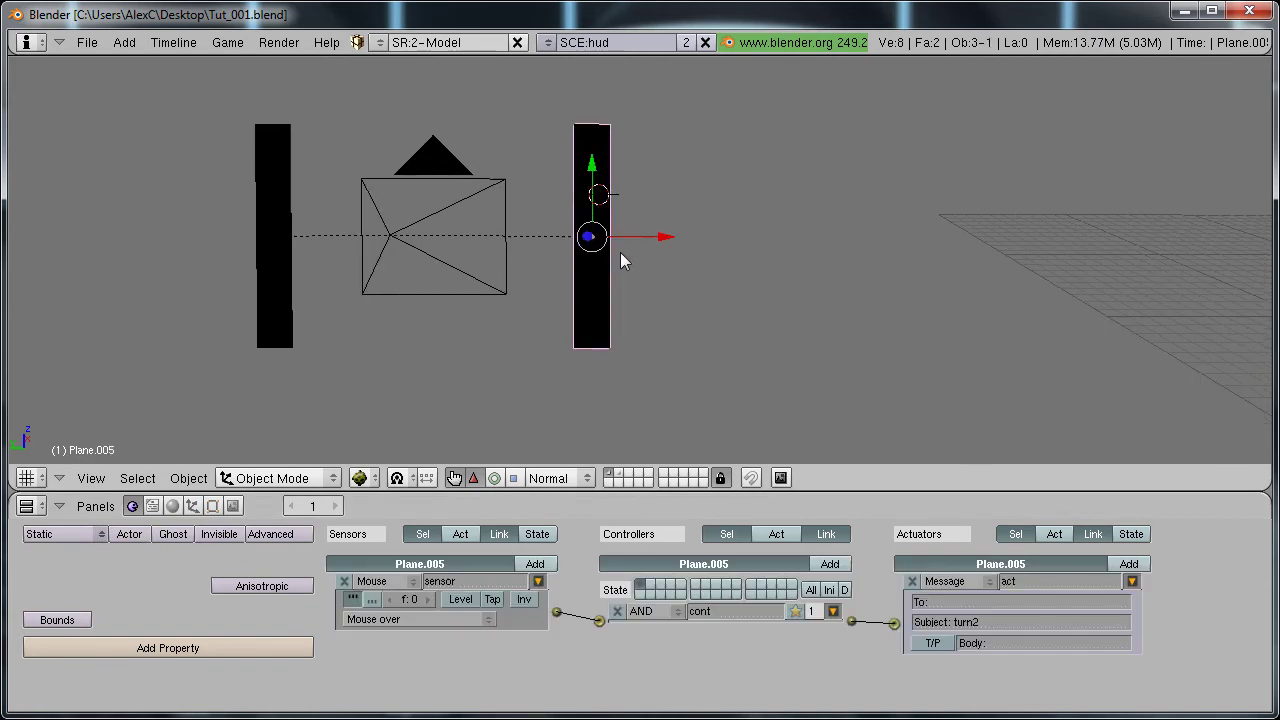
pyautogui.press('Tab')
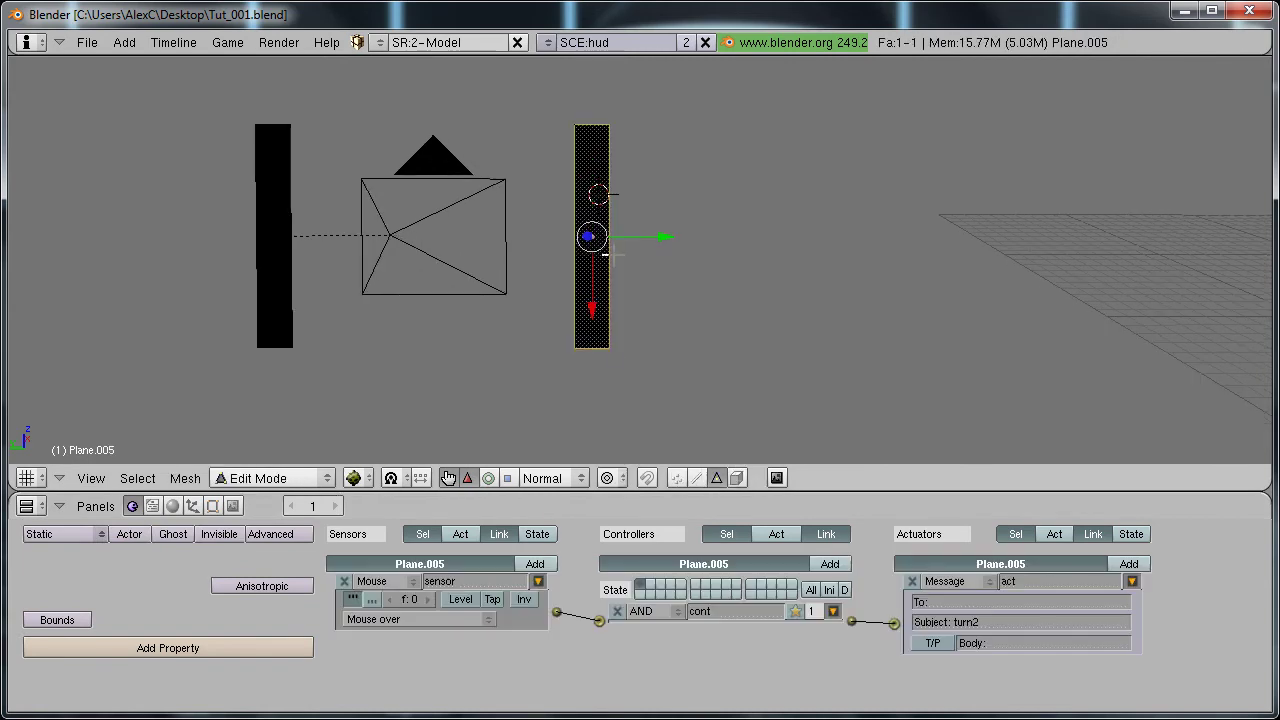
pyautogui.click(698, 479)
pyautogui.rightClick(576, 241)
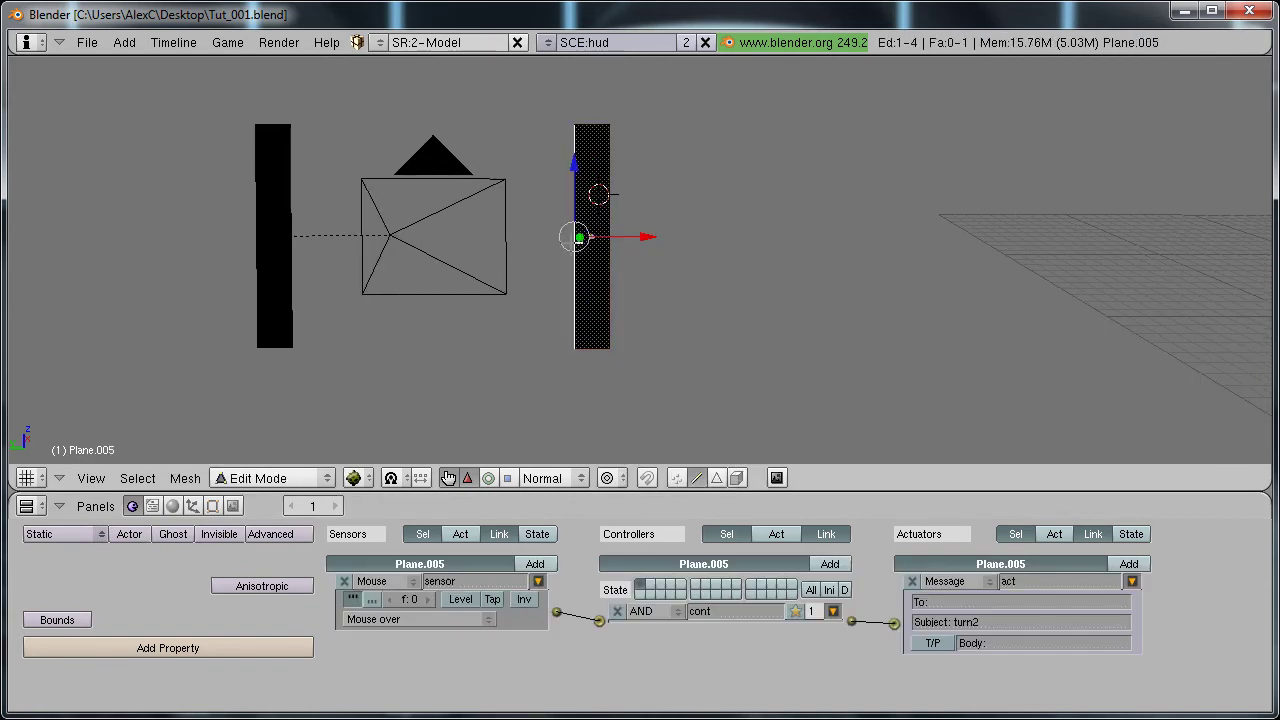
pyautogui.press('e')
pyautogui.click(634, 242)
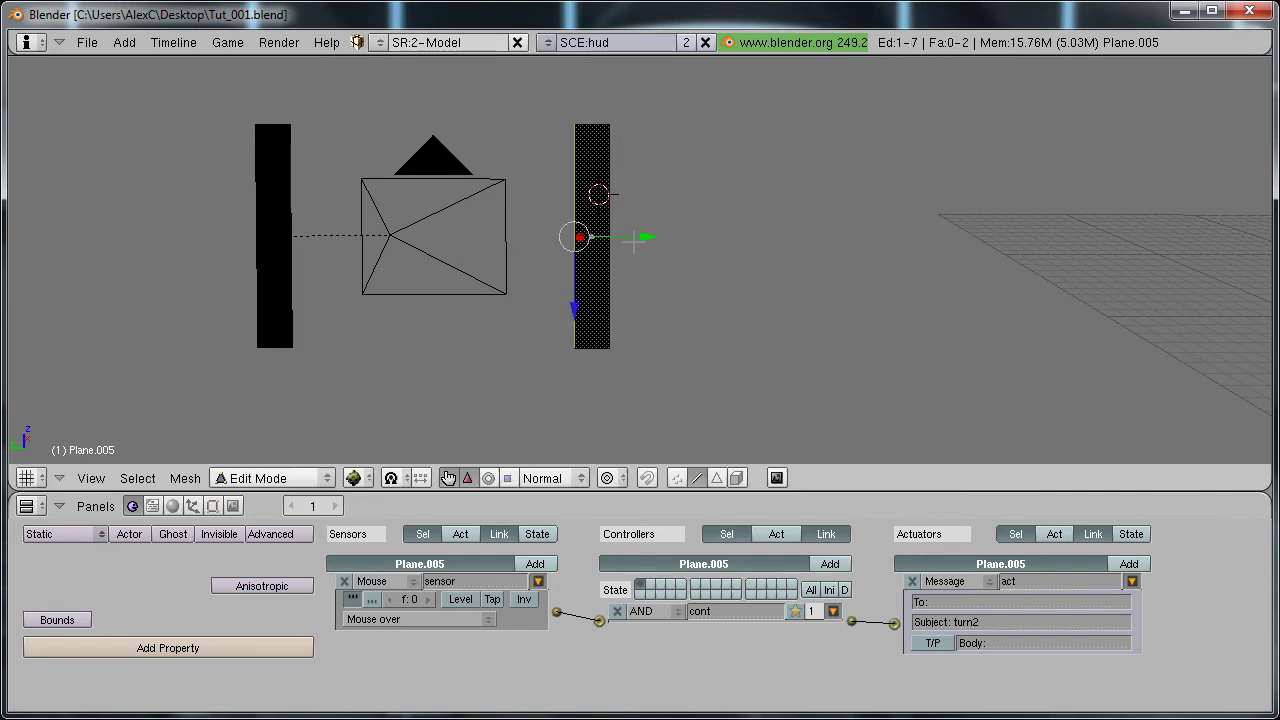
pyautogui.moveTo(650, 236); pyautogui.dragTo(366, 249)
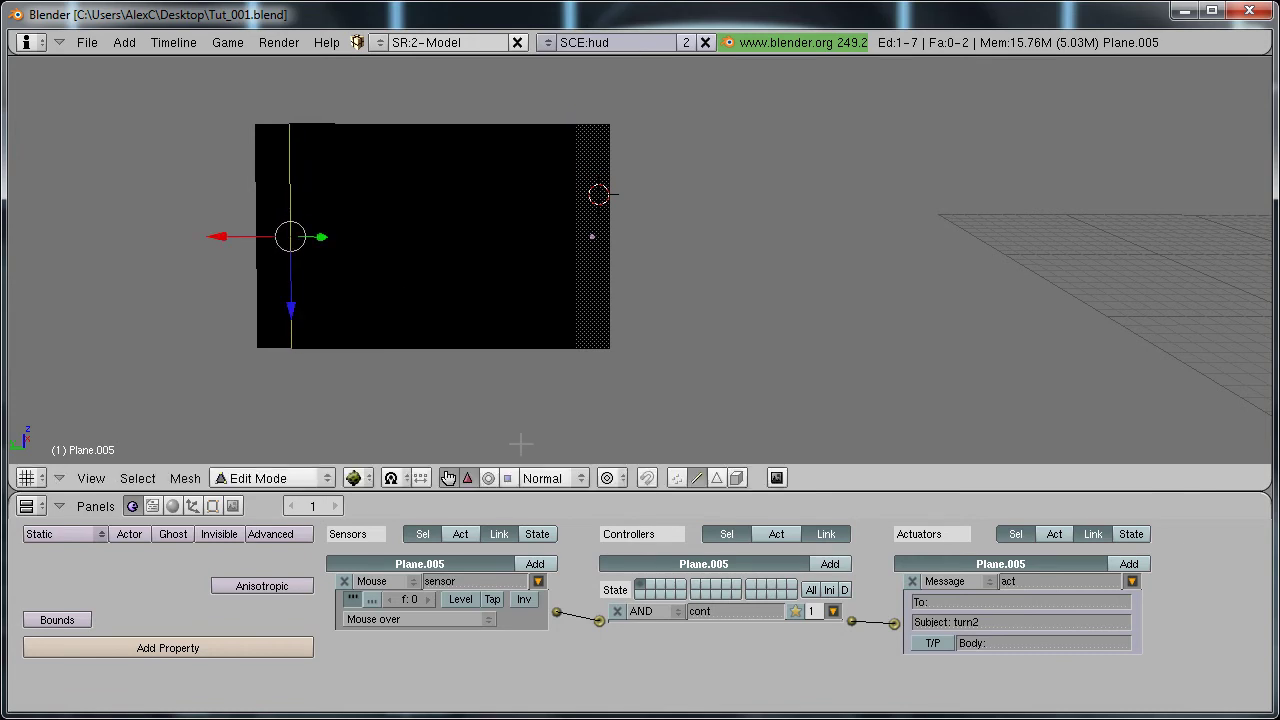
# Step: Separate the newly extruded middle face from Plane.005 into its own object and leave Edit Mode
pyautogui.click(716, 478)
pyautogui.rightClick(472, 223)
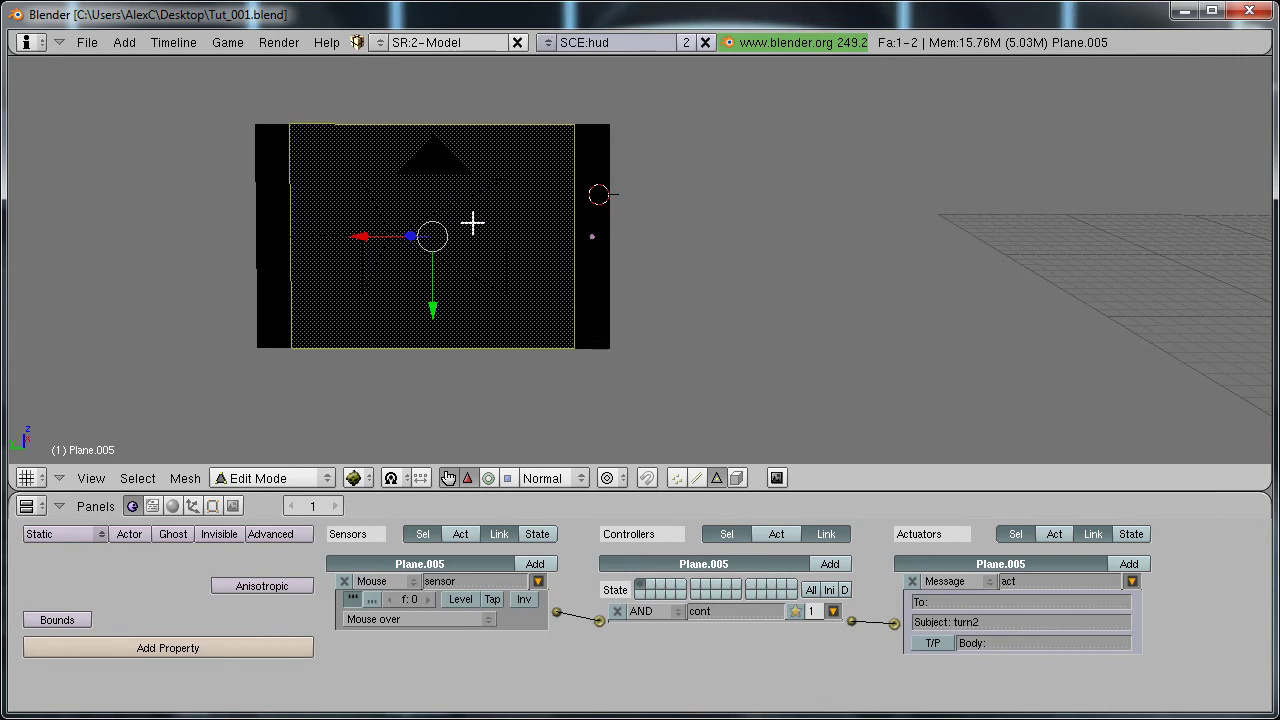
pyautogui.press('p')
pyautogui.click(471, 222)
pyautogui.press('Tab')
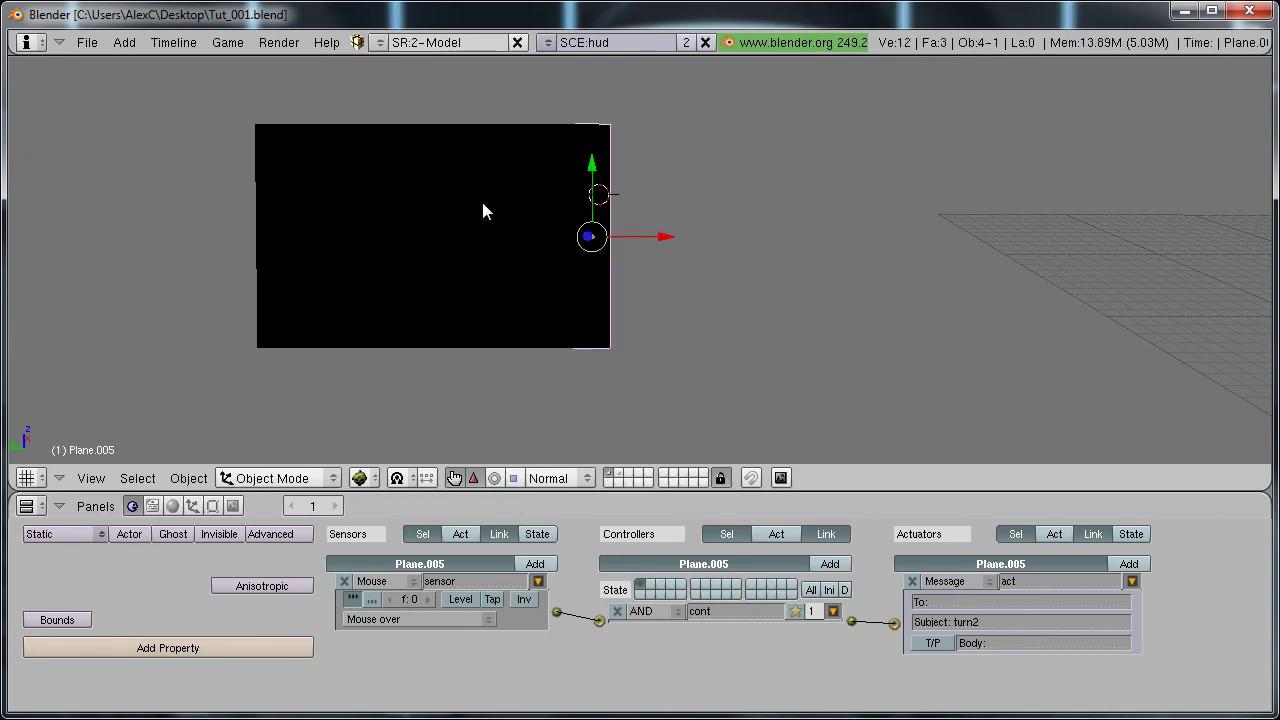
pyautogui.rightClick(489, 190)
pyautogui.press('g')
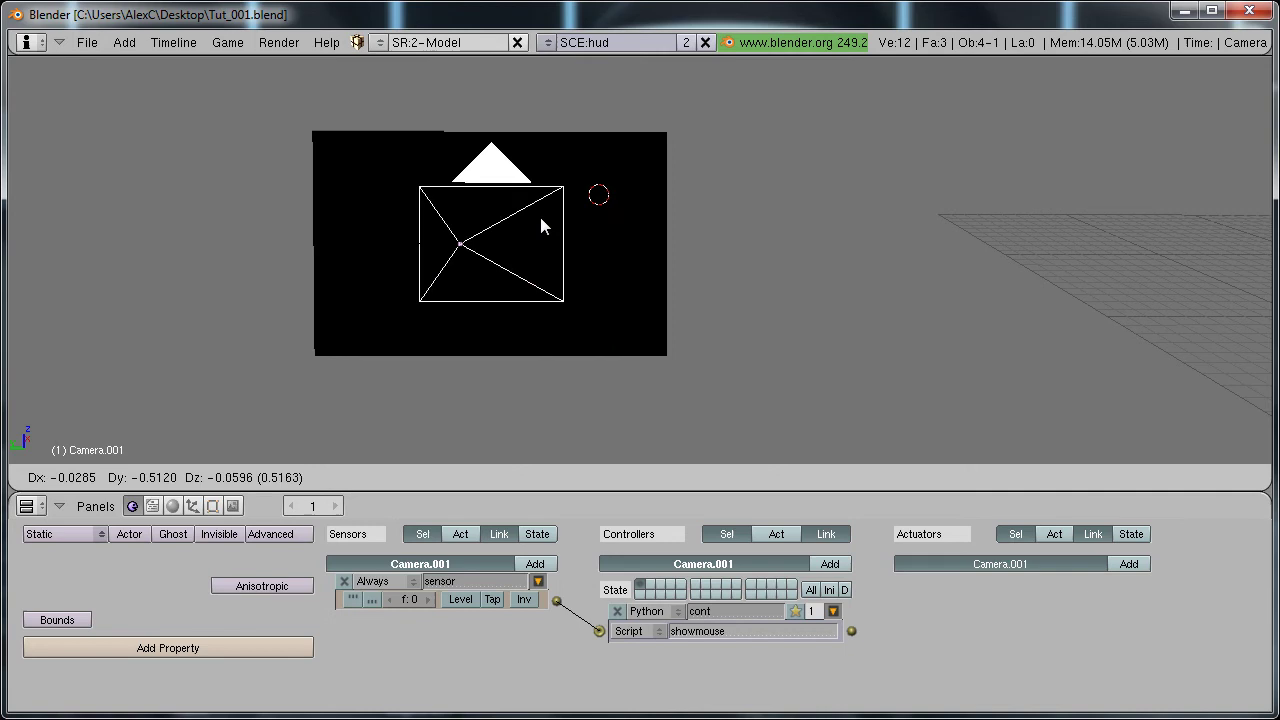
pyautogui.rightClick(539, 213)
# Step: Select the separated middle plane and set its draw type to Wire
pyautogui.rightClick(541, 168)
pyautogui.press('g')
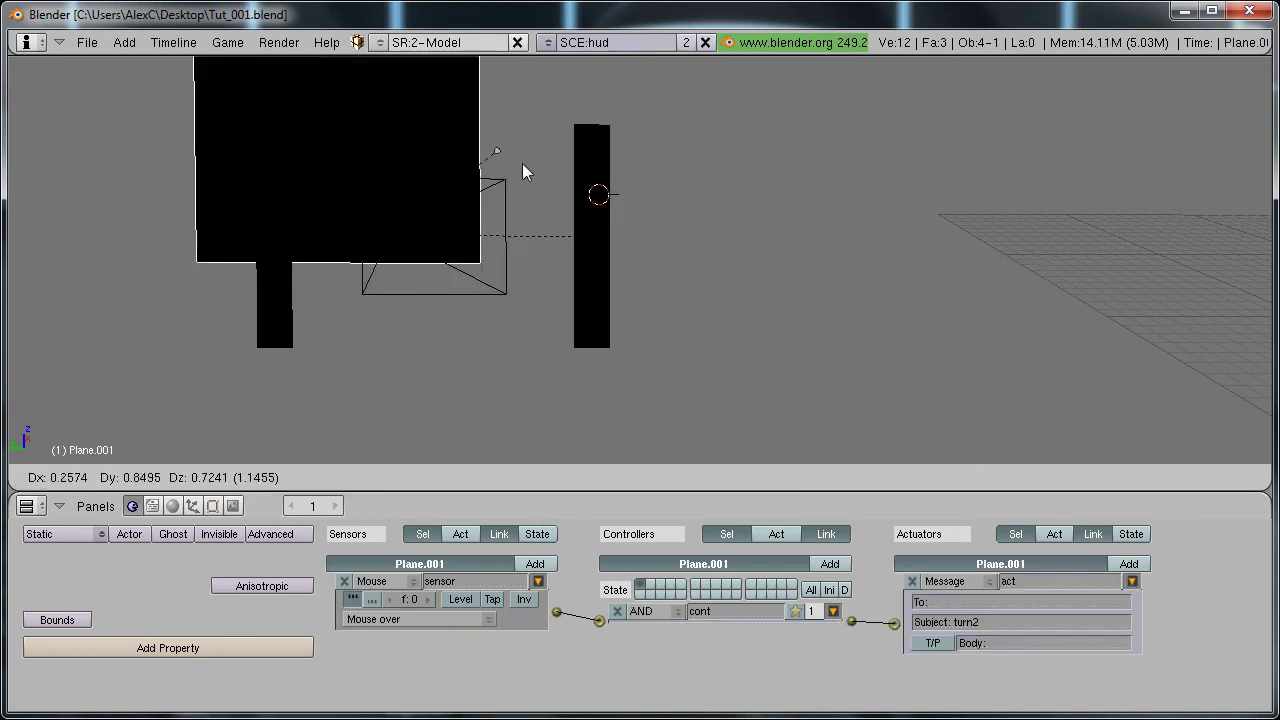
pyautogui.press('Escape')
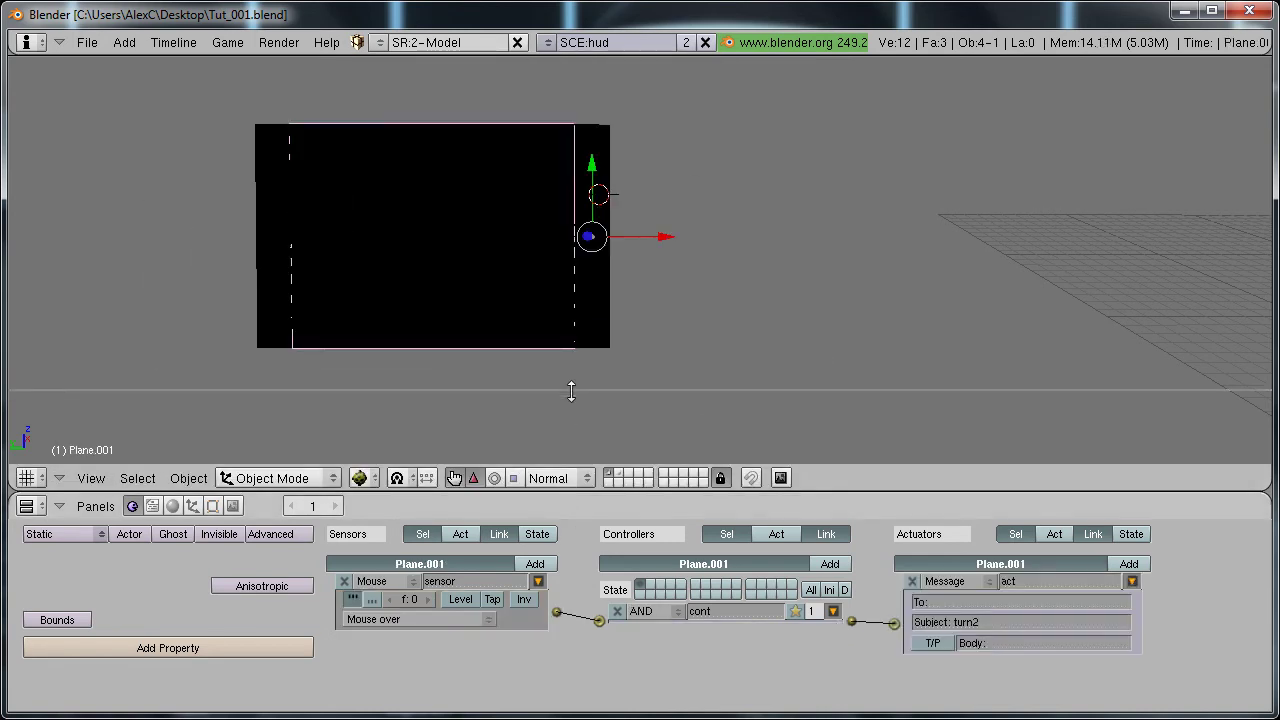
pyautogui.moveTo(560, 492); pyautogui.dragTo(413, 392)
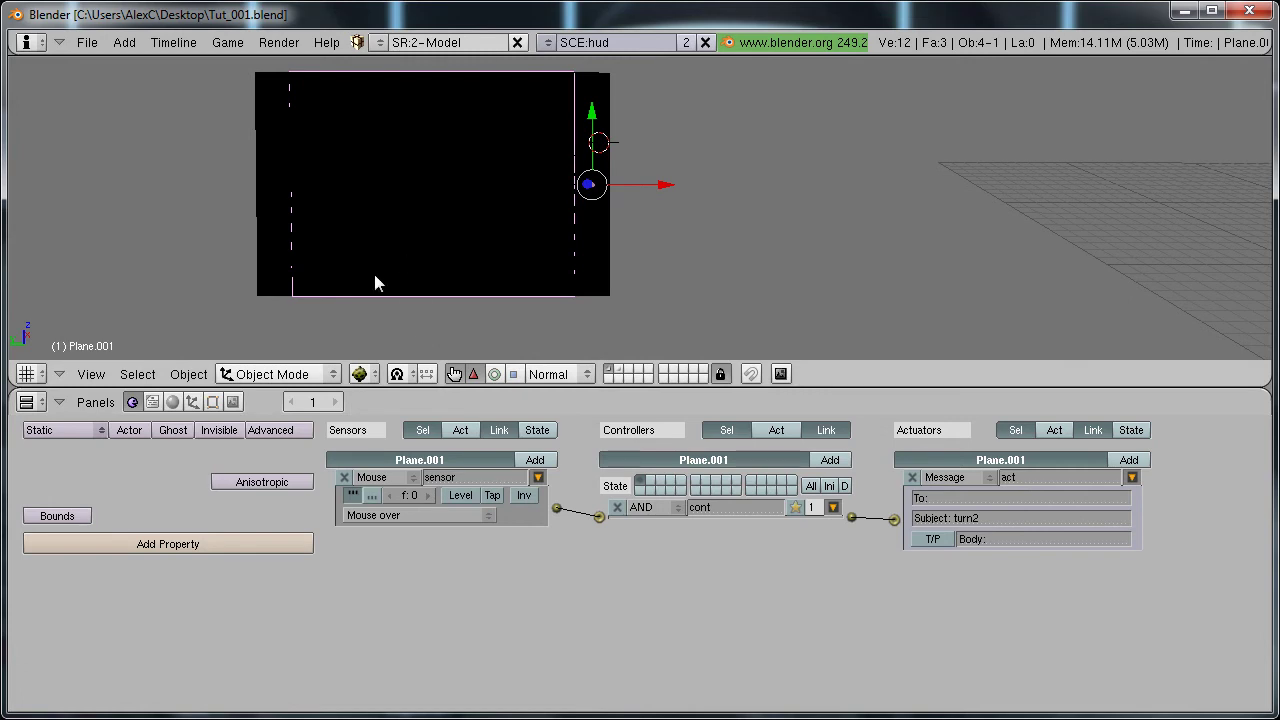
pyautogui.click(193, 402)
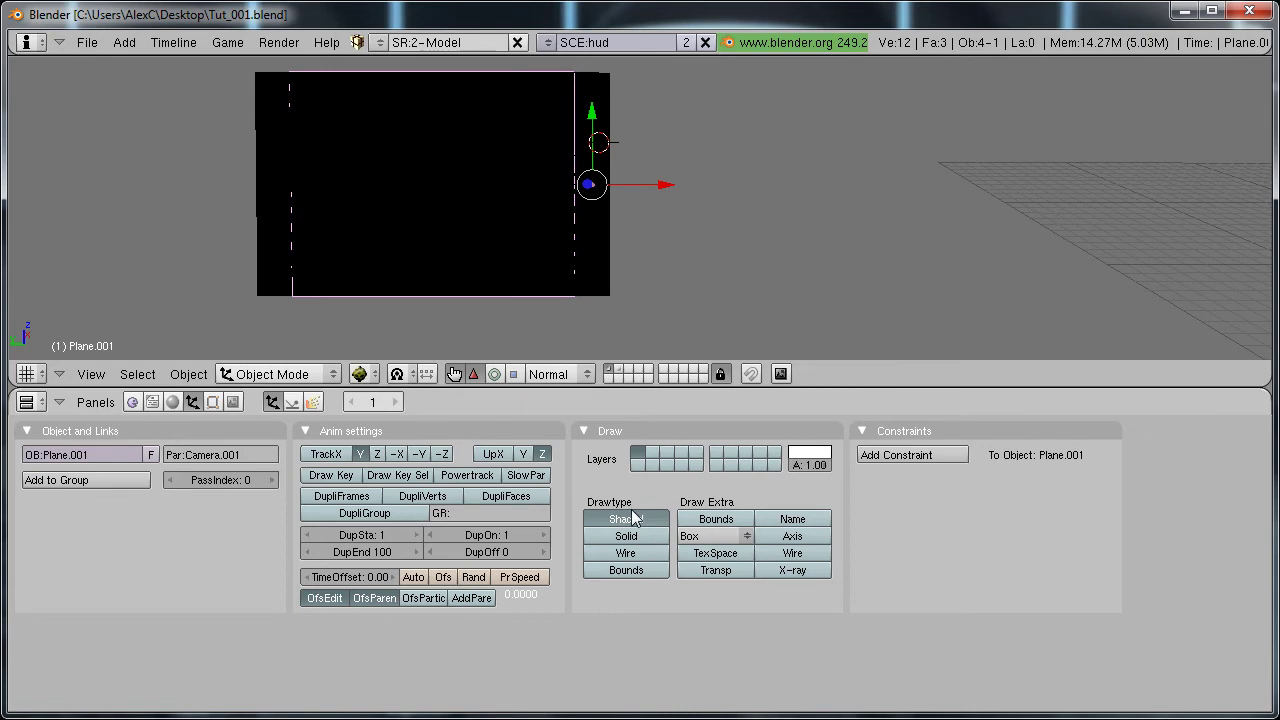
pyautogui.click(625, 553)
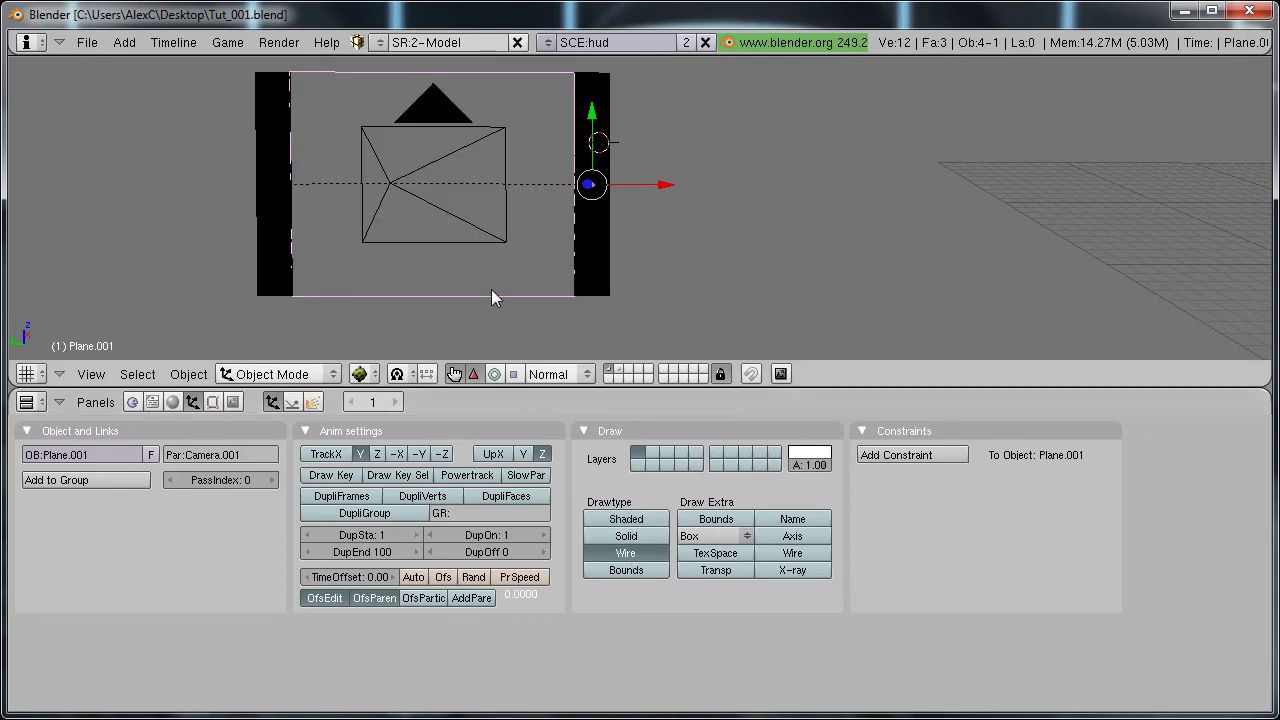
# Step: Set the draw type of both side planes to Wire
pyautogui.rightClick(587, 234)
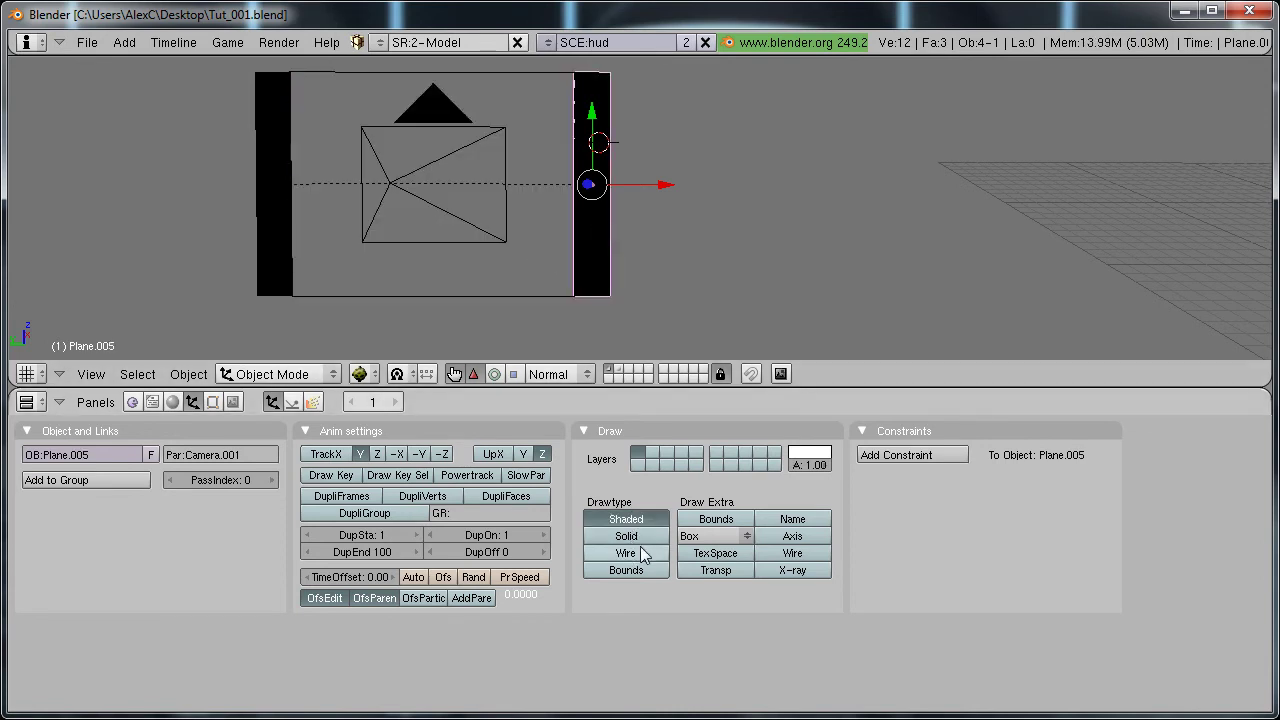
pyautogui.click(625, 553)
pyautogui.rightClick(278, 208)
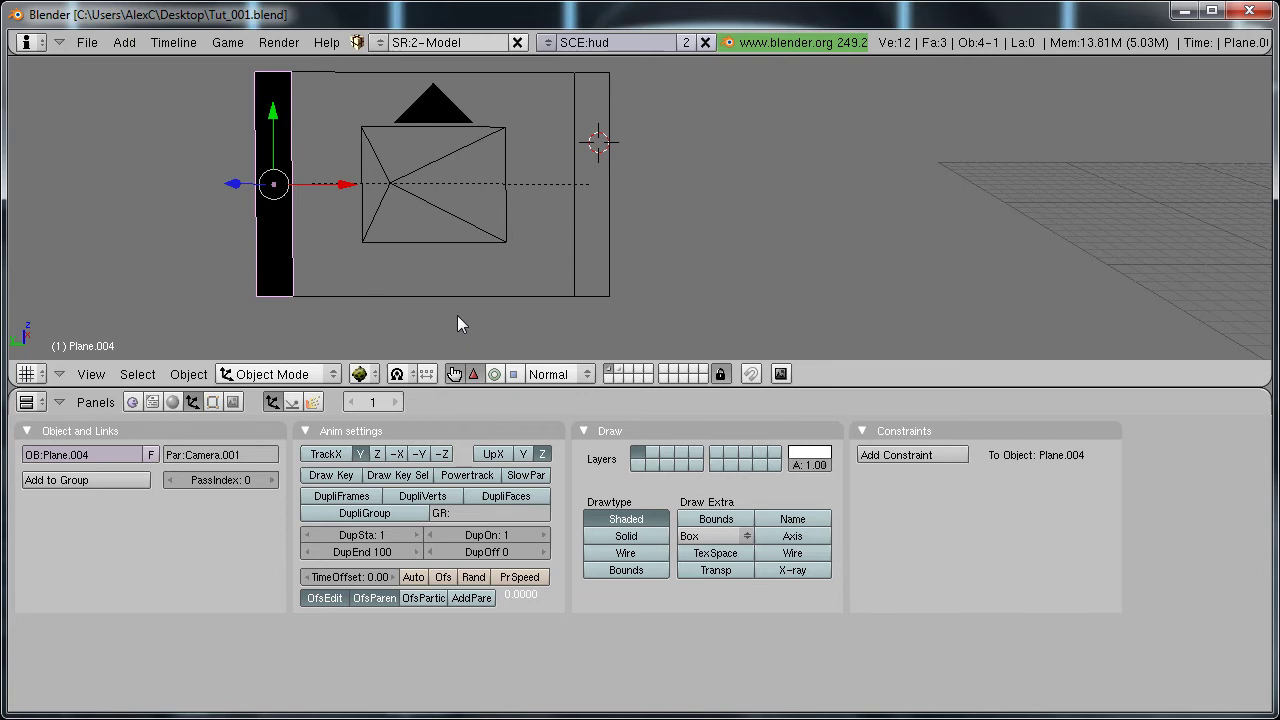
pyautogui.click(625, 553)
# Step: Turn off TRUE level triggering on the middle plane's Mouse over sensor and set its Message actuator's subject to reset
pyautogui.press('a')
pyautogui.rightClick(541, 88)
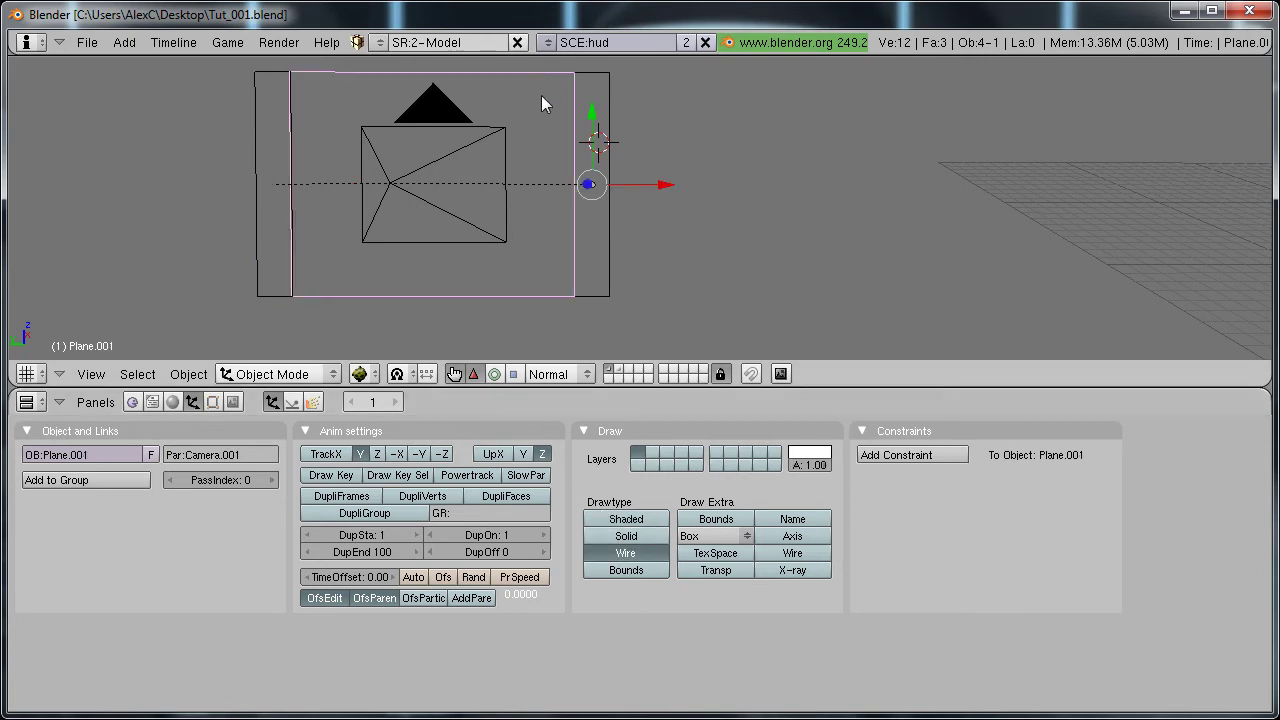
pyautogui.press('g')
pyautogui.rightClick(482, 170)
pyautogui.click(134, 403)
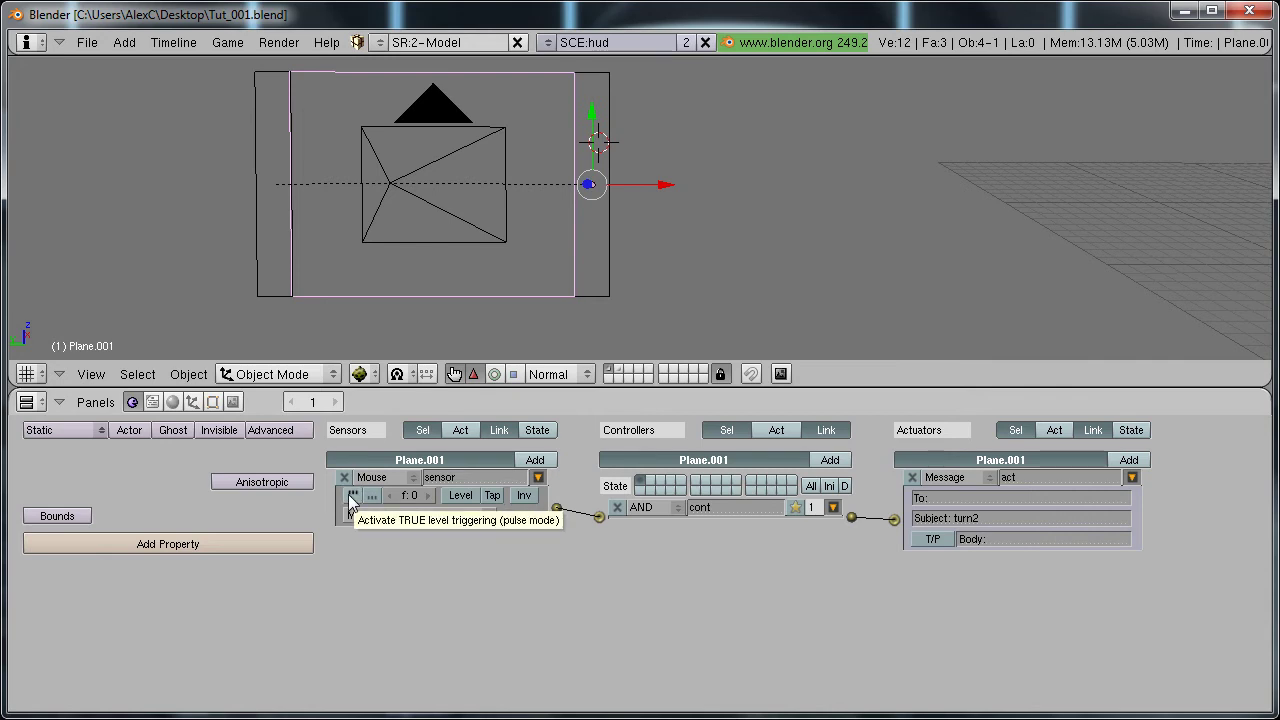
pyautogui.click(978, 522)
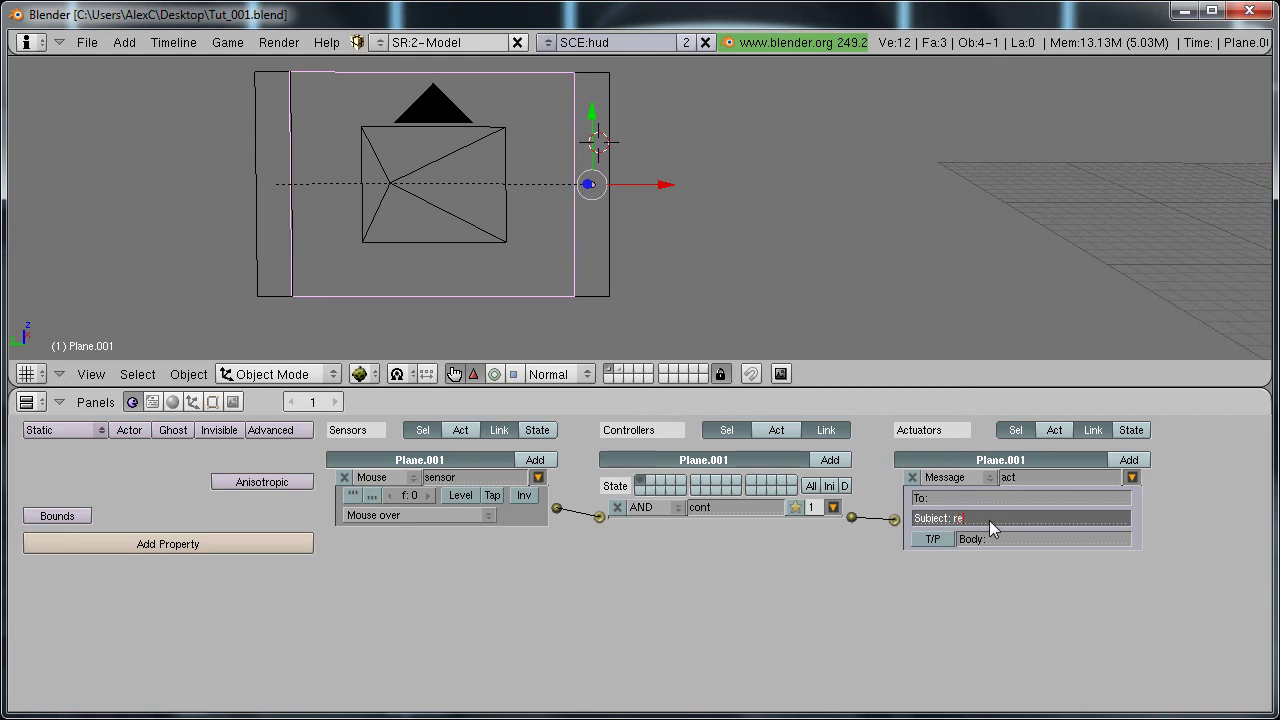
pyautogui.write('reset')
pyautogui.press('Return')
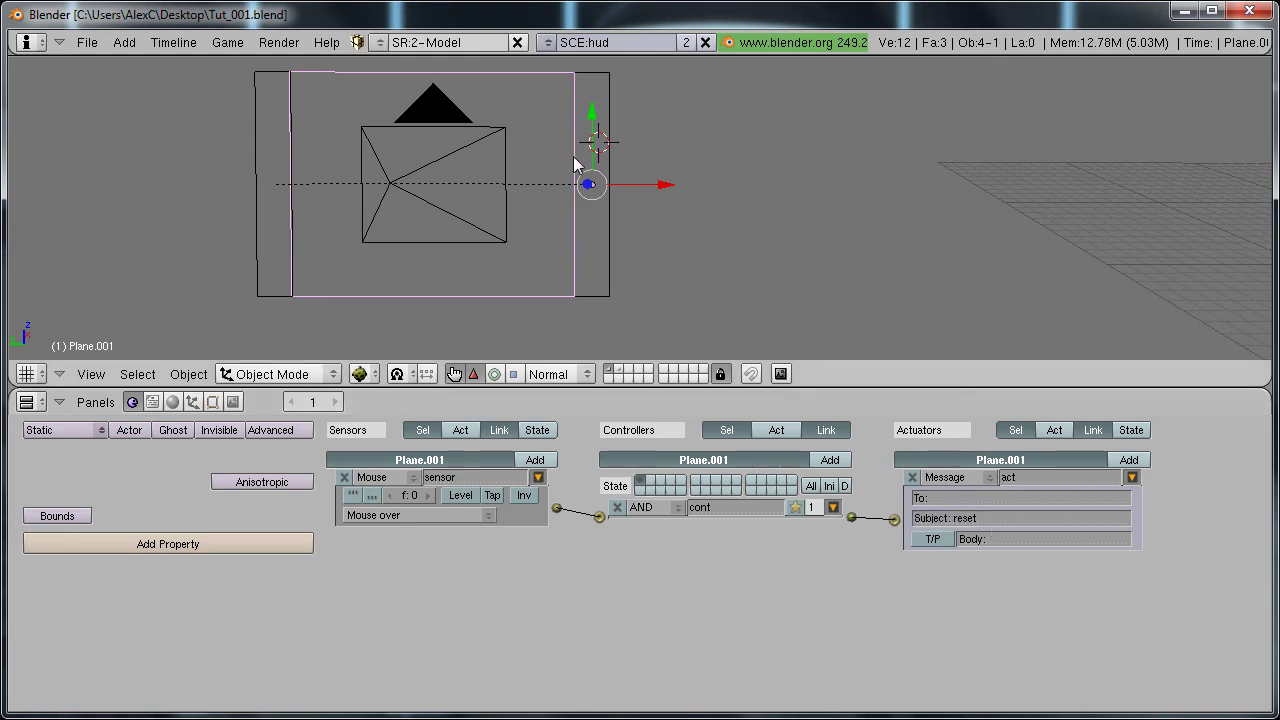
pyautogui.rightClick(598, 120)
pyautogui.keyDown('shift'); pyautogui.rightClick(250, 132); pyautogui.keyUp('shift')
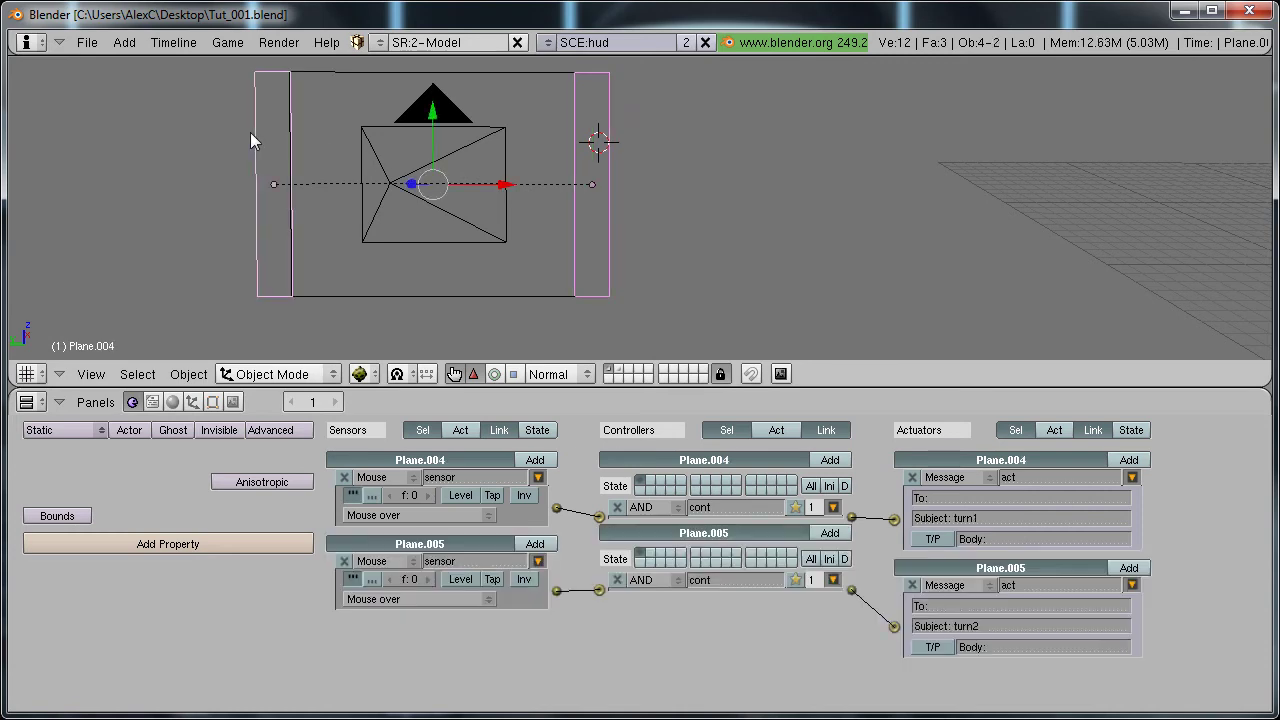
pyautogui.rightClick(530, 74)
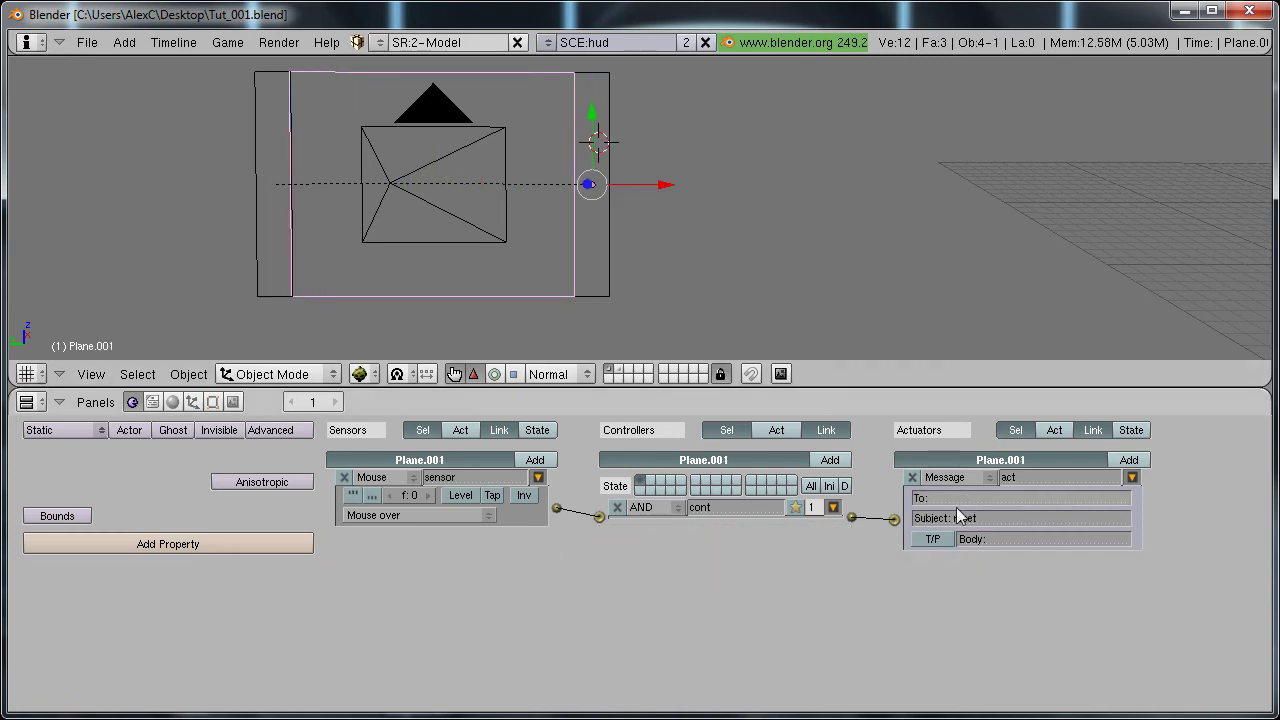
# Step: Switch to the main Scene and change the Empty's sensor3 to a Message sensor with the subject reset
pyautogui.click(560, 57)
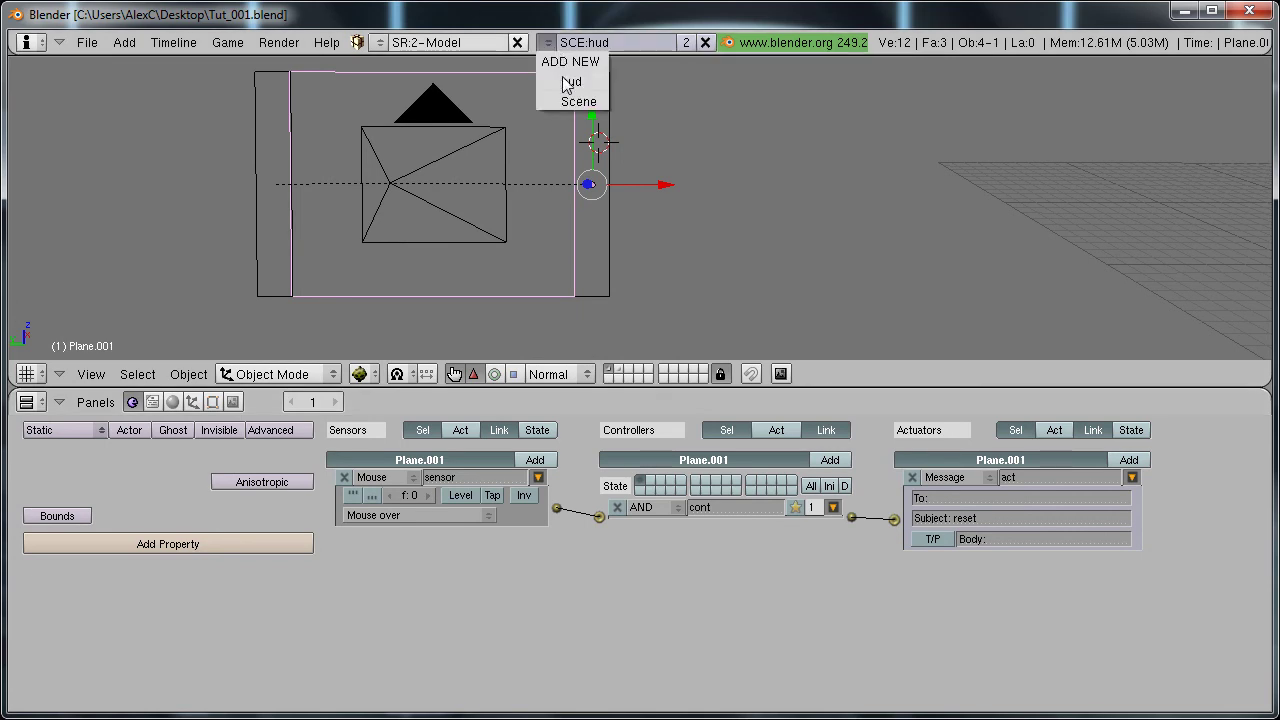
pyautogui.click(569, 93)
pyautogui.moveTo(569, 95); pyautogui.dragTo(437, 223, button='middle')
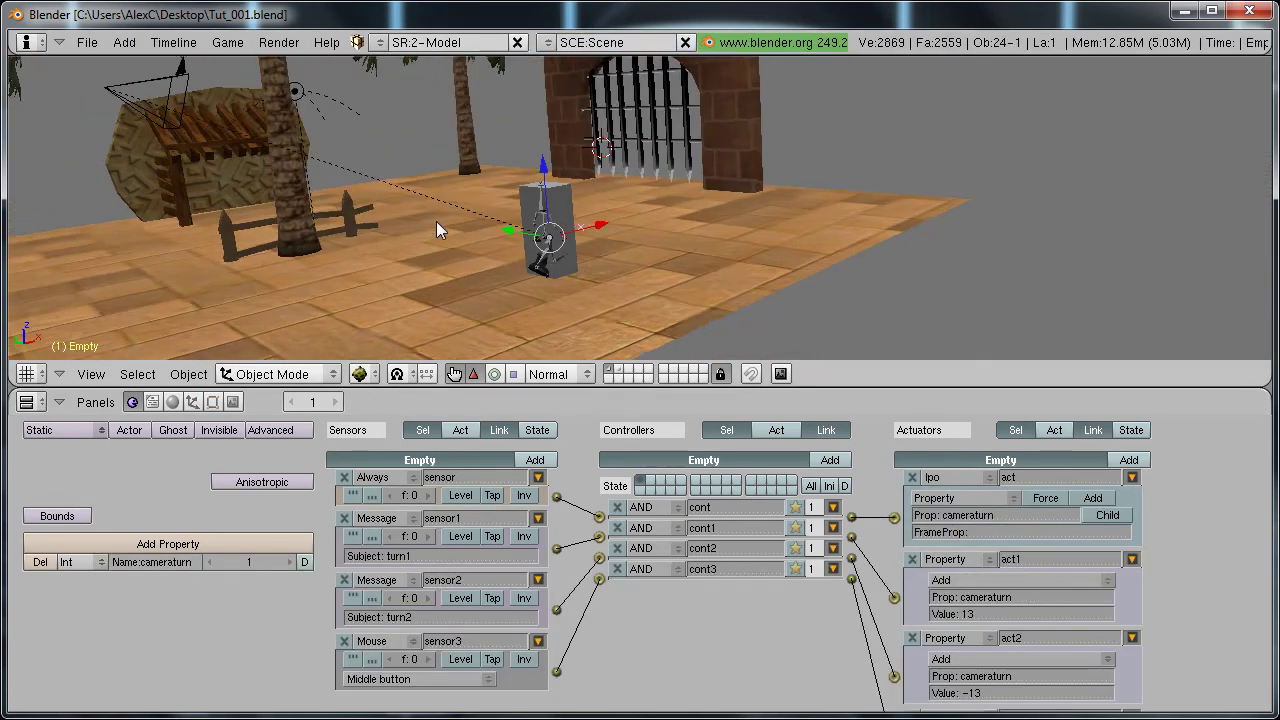
pyautogui.moveTo(620, 388); pyautogui.dragTo(620, 334)
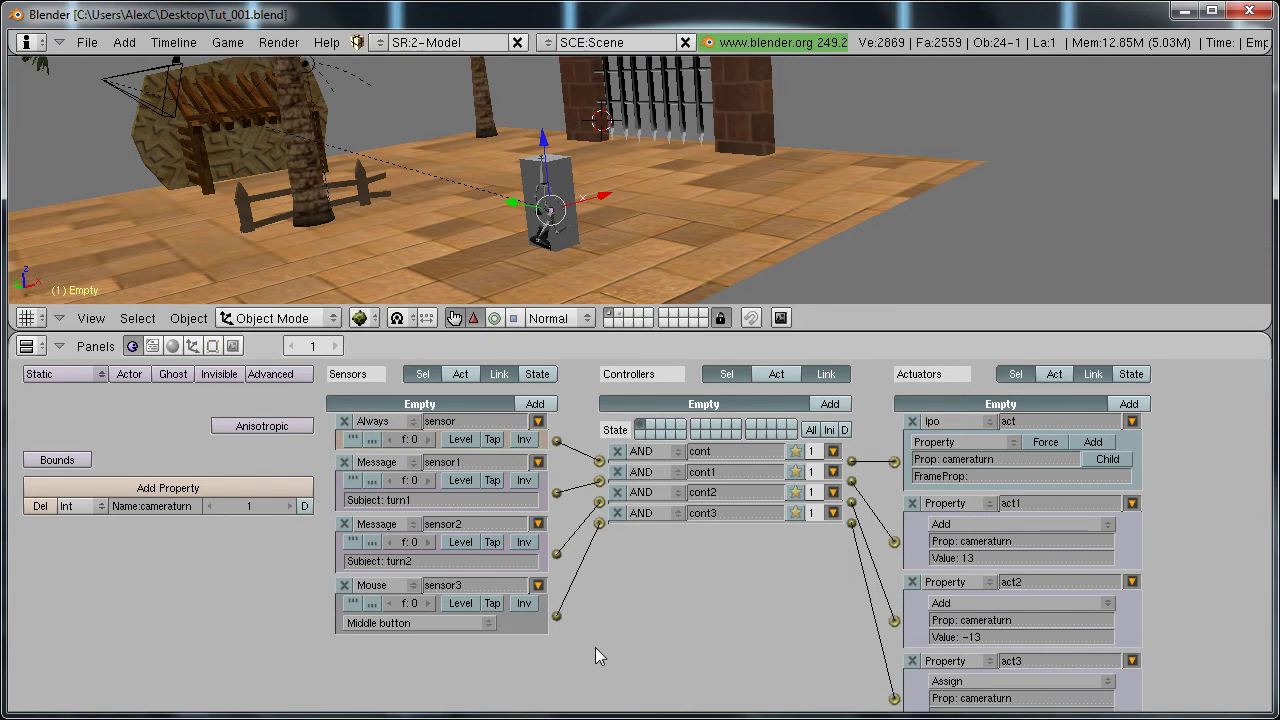
pyautogui.click(400, 584)
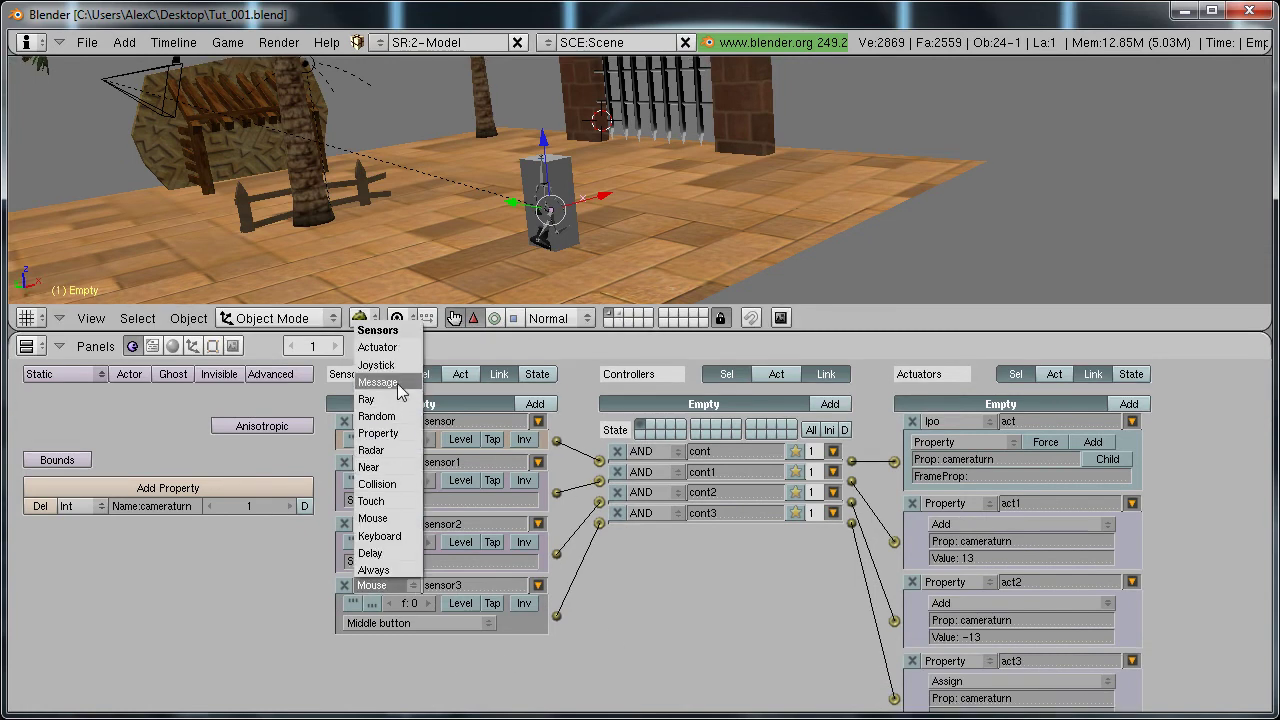
pyautogui.click(378, 382)
pyautogui.click(417, 621)
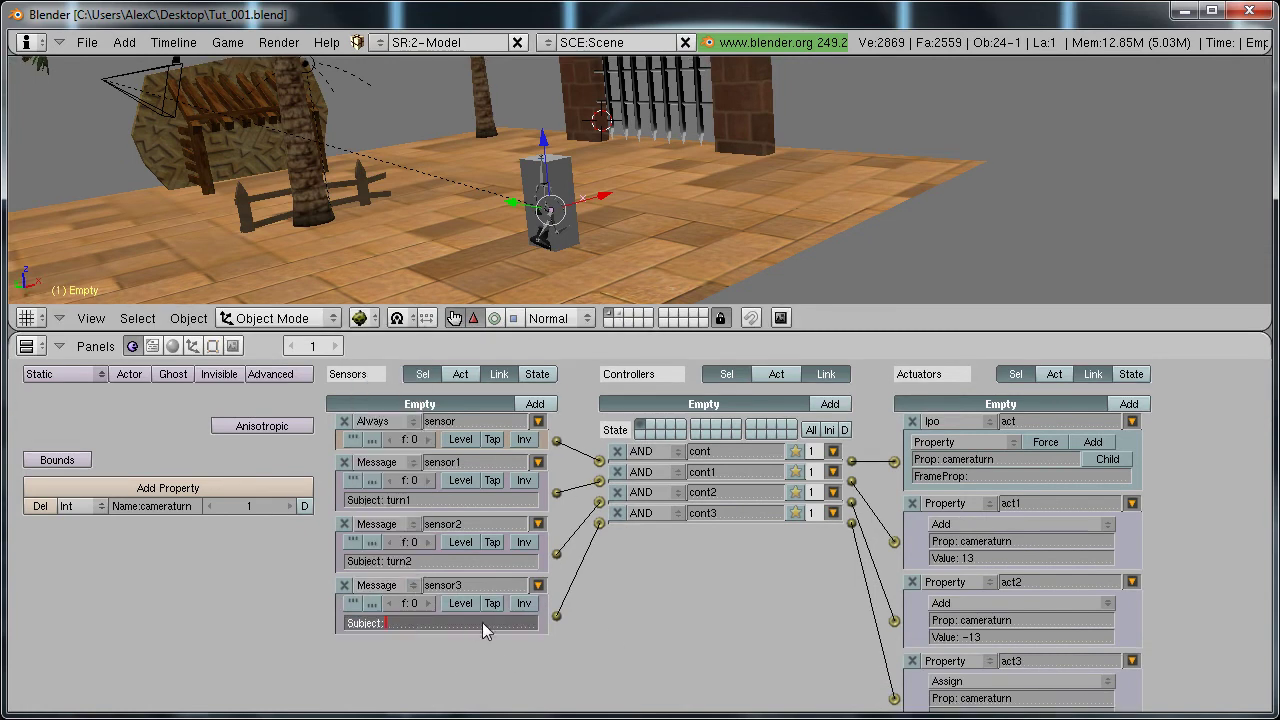
pyautogui.write('reset')
pyautogui.press('Return')
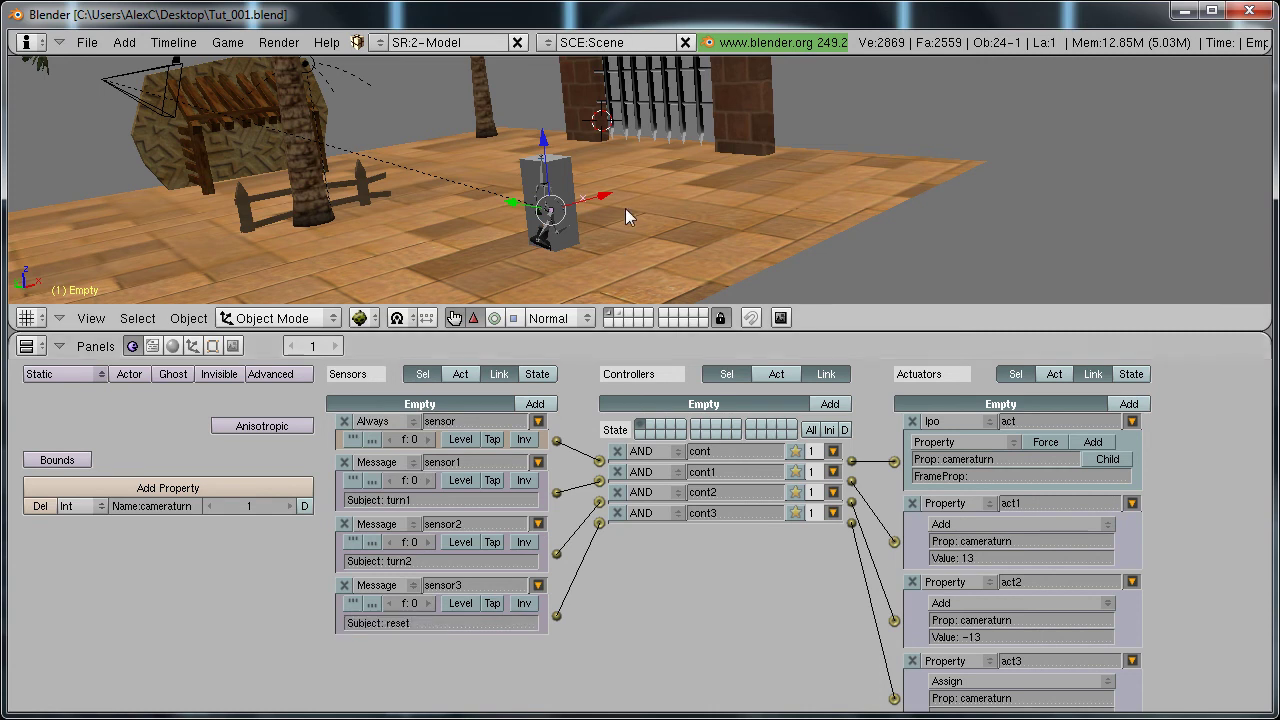
# Step: Run the game in the enlarged camera view to test the message-driven camera reset, and return to the logic settings
pyautogui.hotkey('ctrl', 'Up')
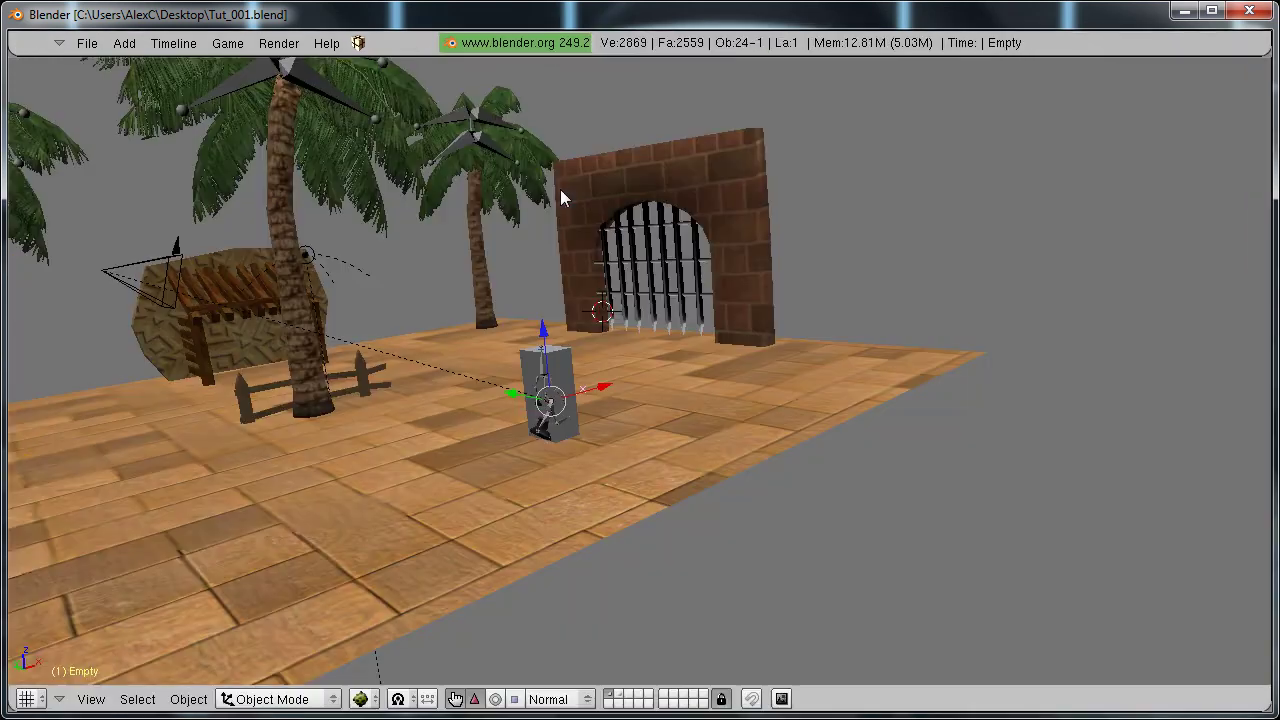
pyautogui.press('KP_0')
pyautogui.press('p')
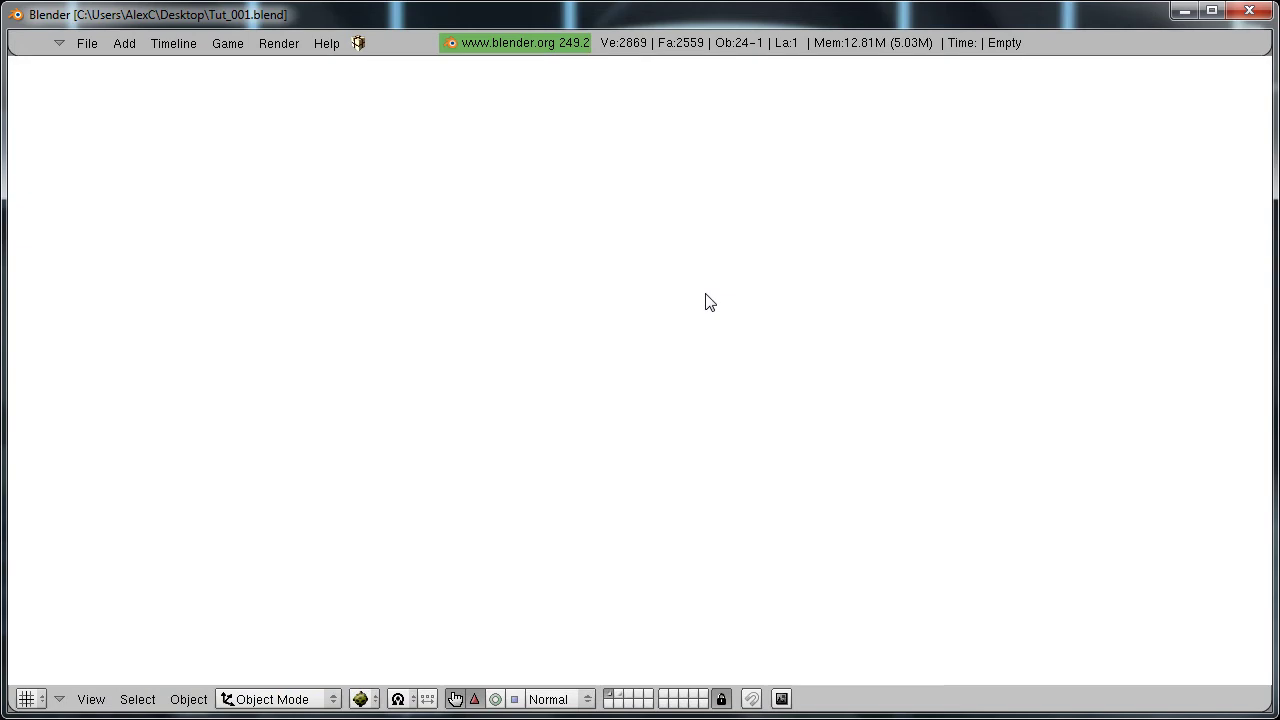
pyautogui.press('Escape')
pyautogui.hotkey('ctrl', 'Down')
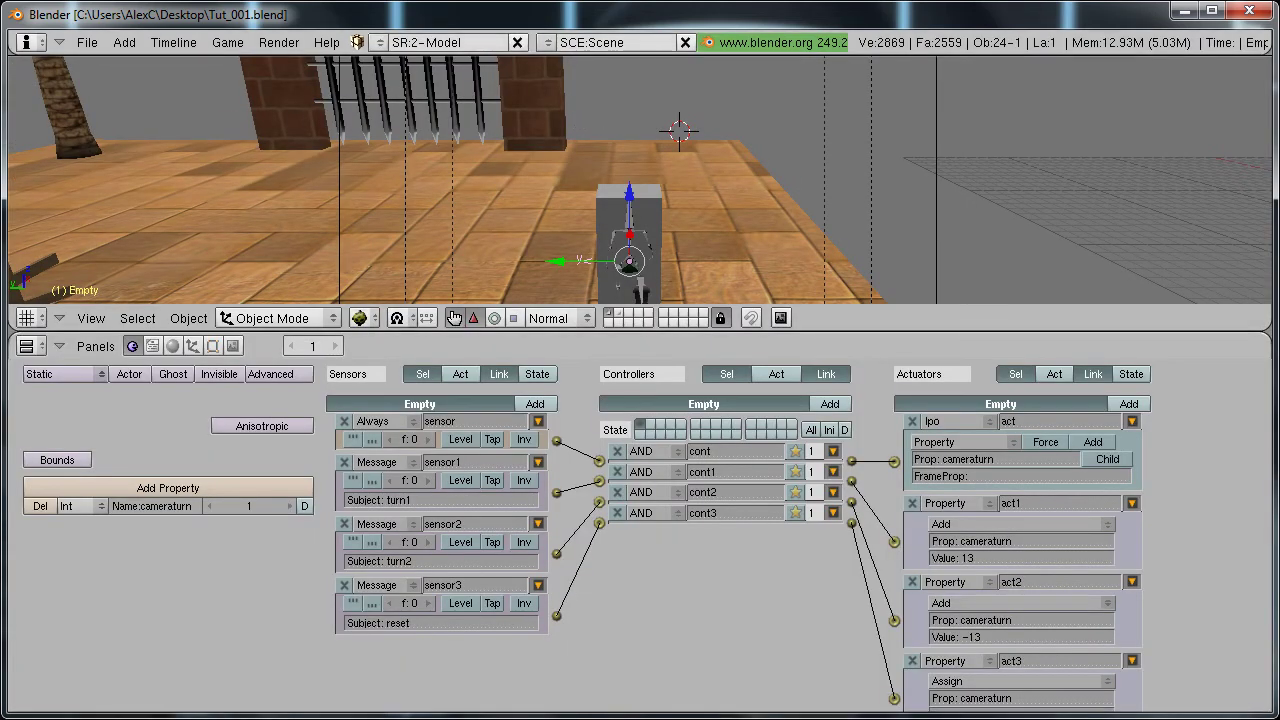
# Step: Switch to the hud scene and make the middle plane invisible in the game
pyautogui.click(546, 42)
pyautogui.click(551, 74)
pyautogui.moveTo(619, 149); pyautogui.dragTo(606, 153, button='middle')
pyautogui.scroll(-1, 611, 158)
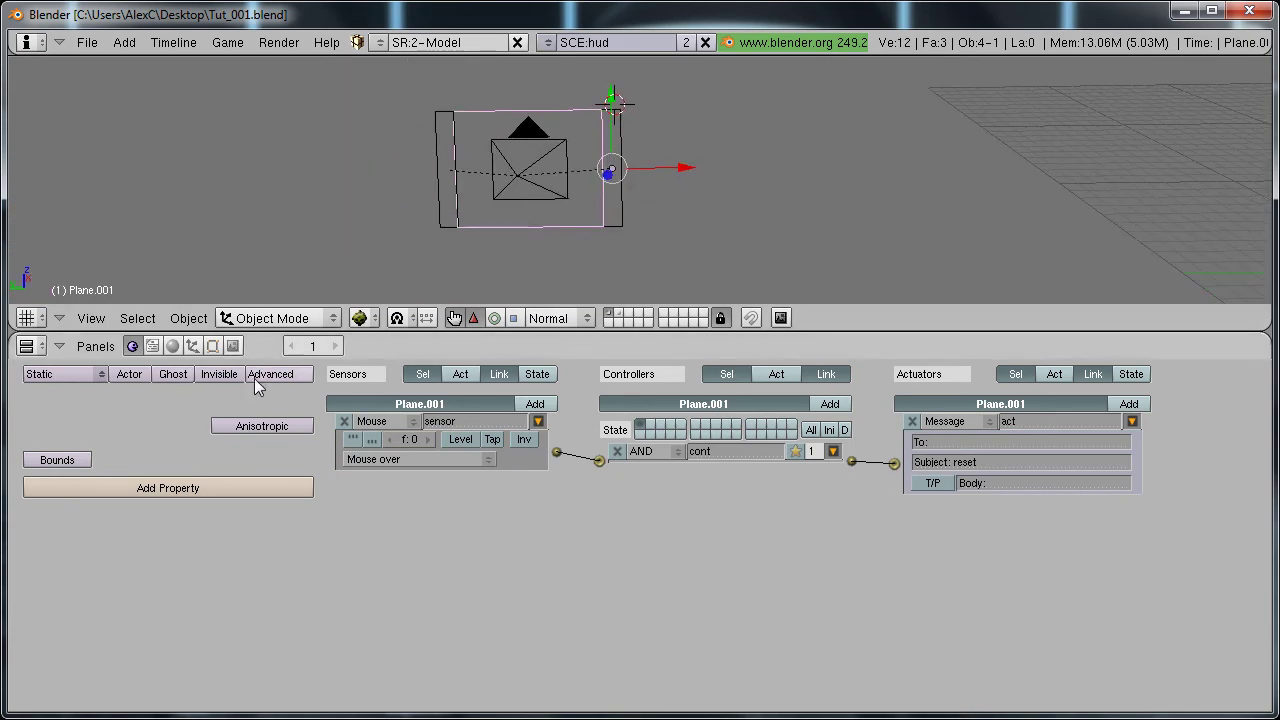
pyautogui.click(214, 384)
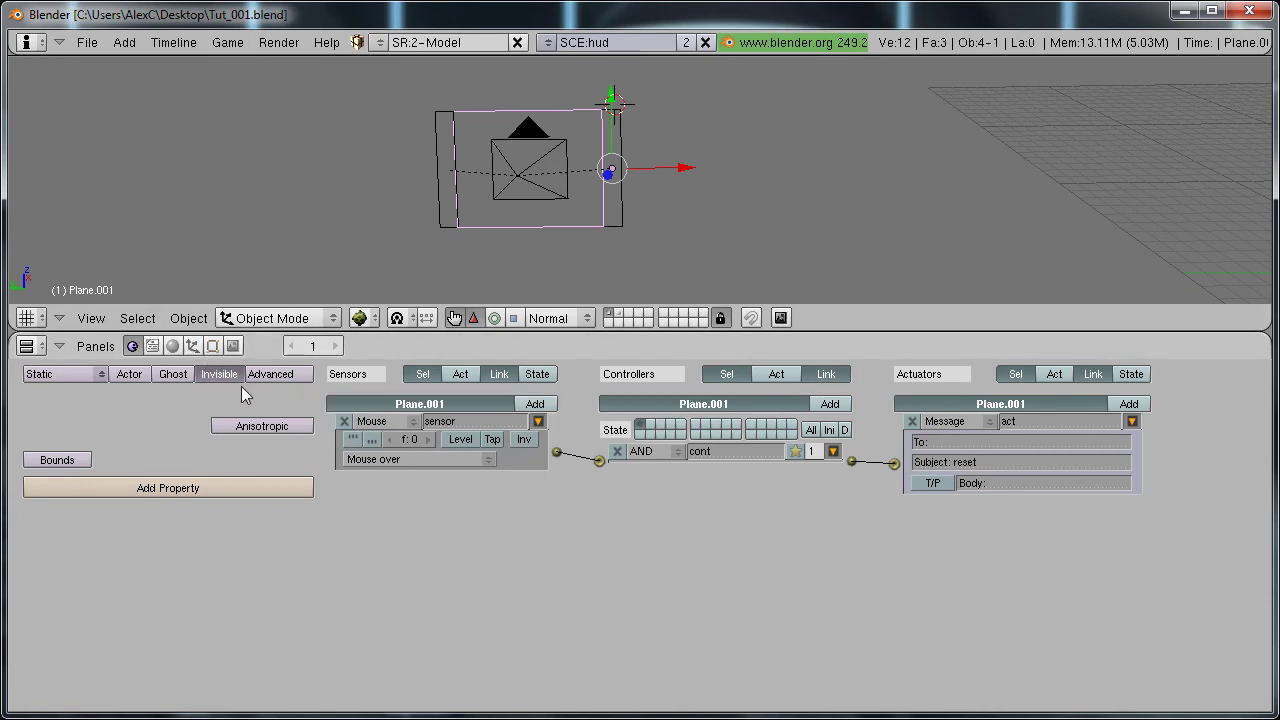
# Step: Check the hud scene's World settings and its list of worlds, and return to the logic settings
pyautogui.click(172, 346)
pyautogui.click(352, 346)
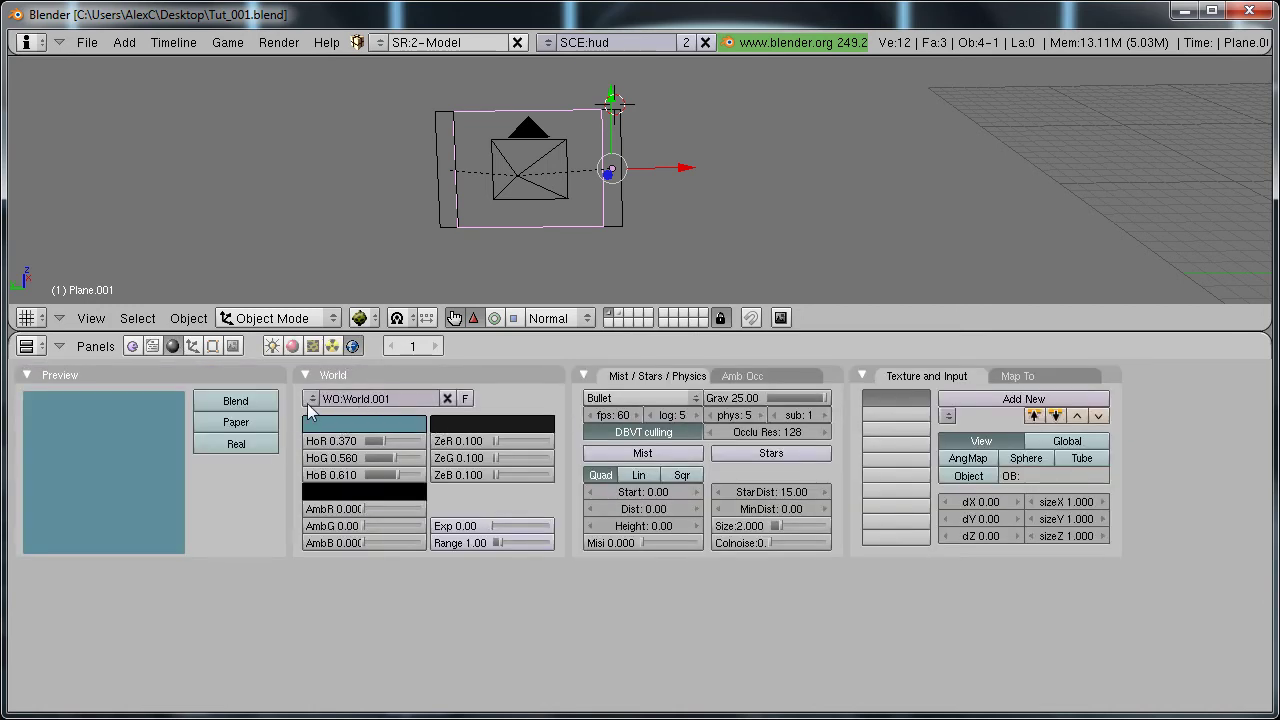
pyautogui.click(311, 399)
pyautogui.click(352, 350)
pyautogui.click(136, 346)
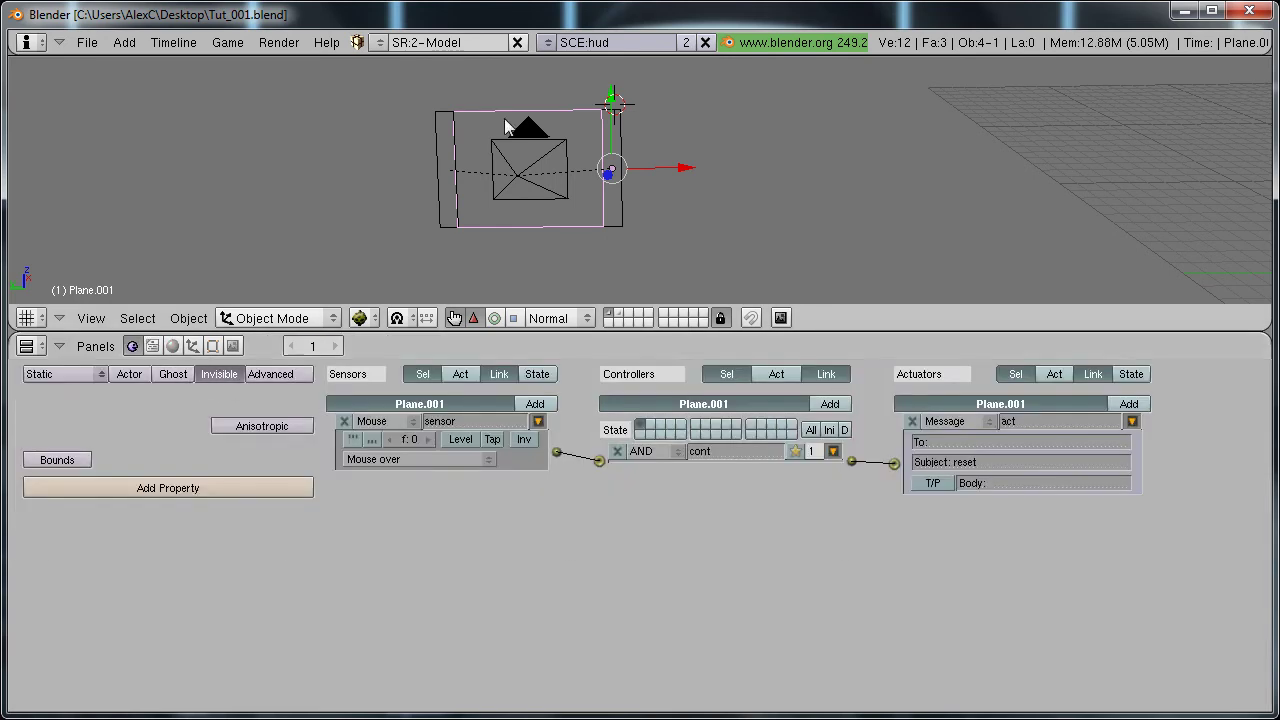
# Step: Switch to the main Scene and run the game in the enlarged camera view to test turning and resetting the camera with the invisible middle plane
pyautogui.click(547, 45)
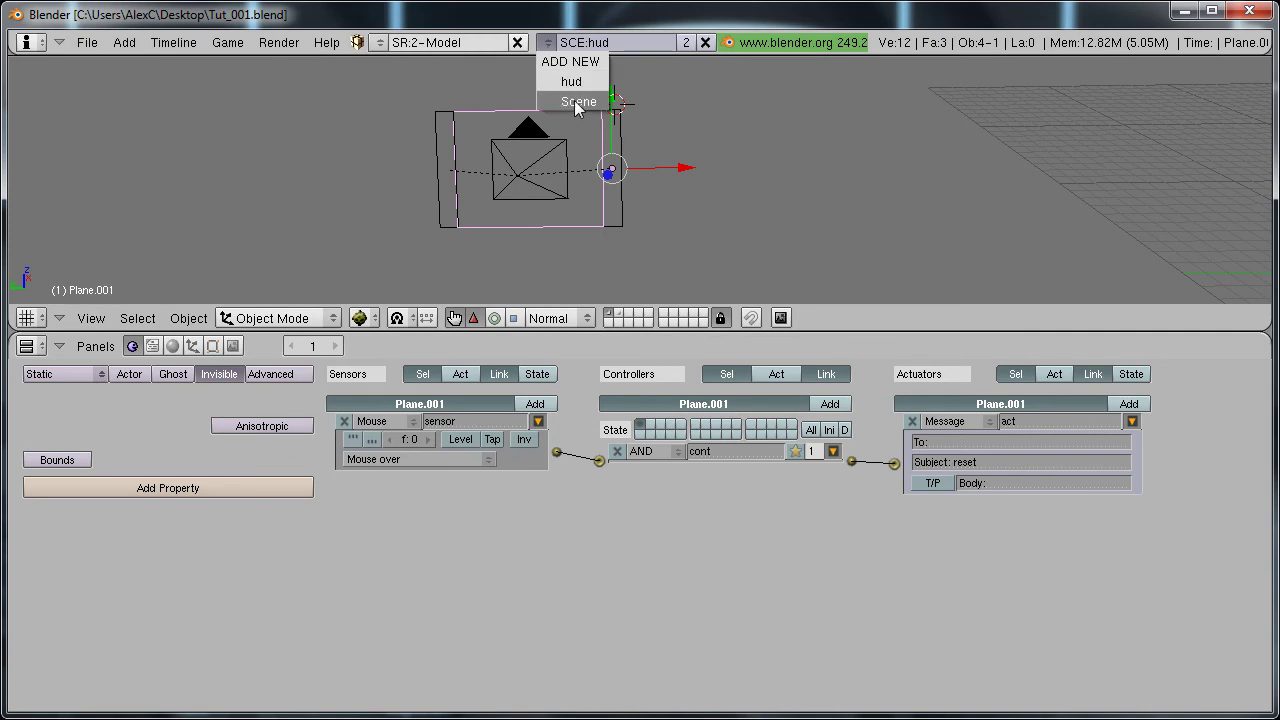
pyautogui.click(572, 104)
pyautogui.hotkey('ctrl', 'Up')
pyautogui.press('KP_0')
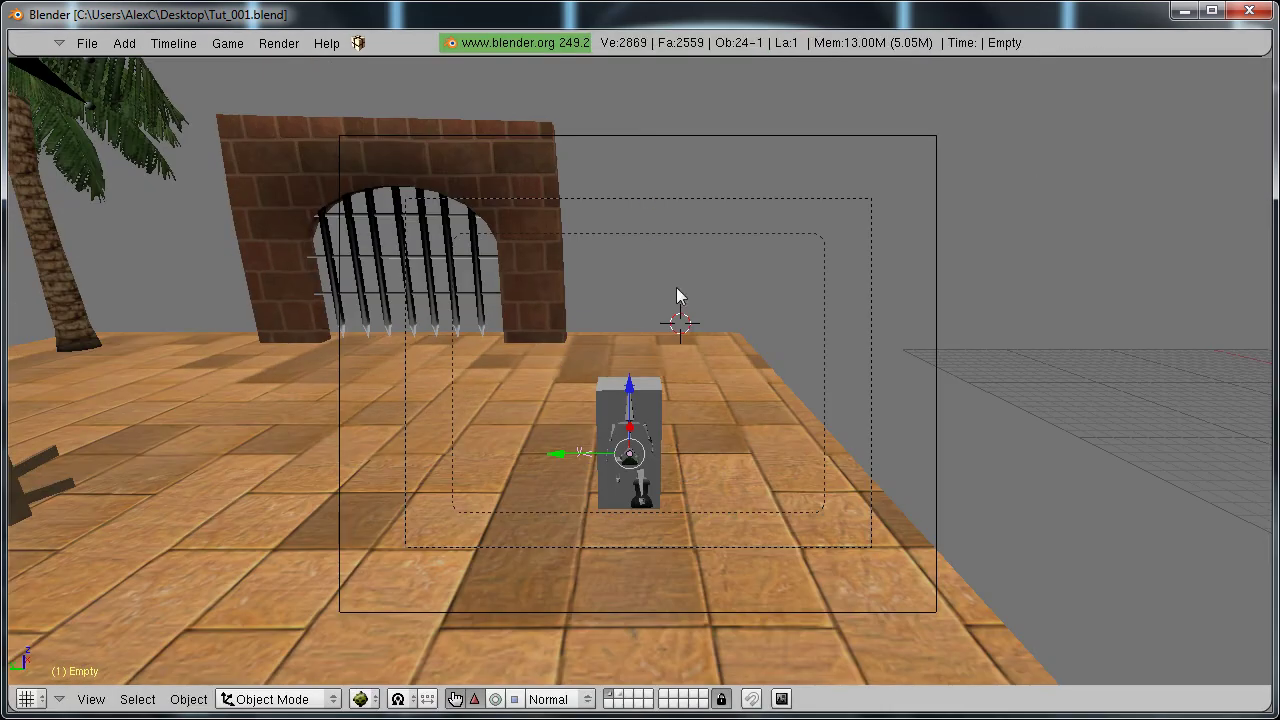
pyautogui.press('p')
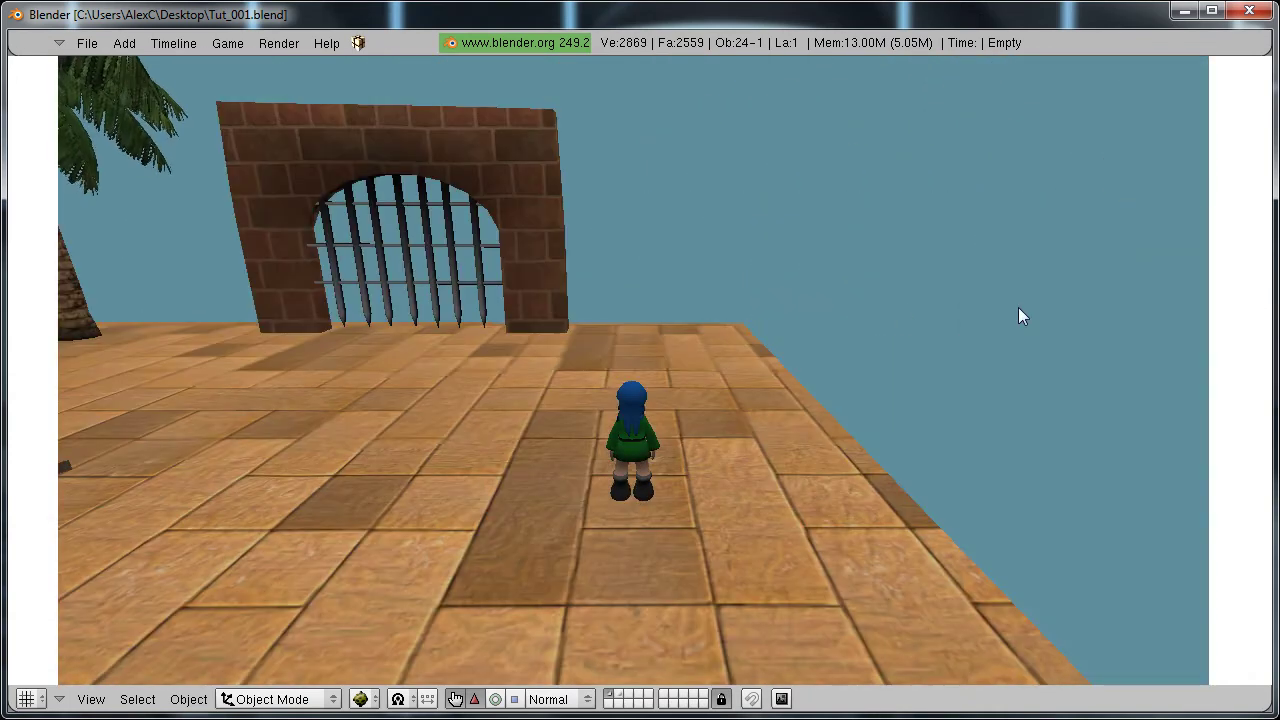
pyautogui.press('w')
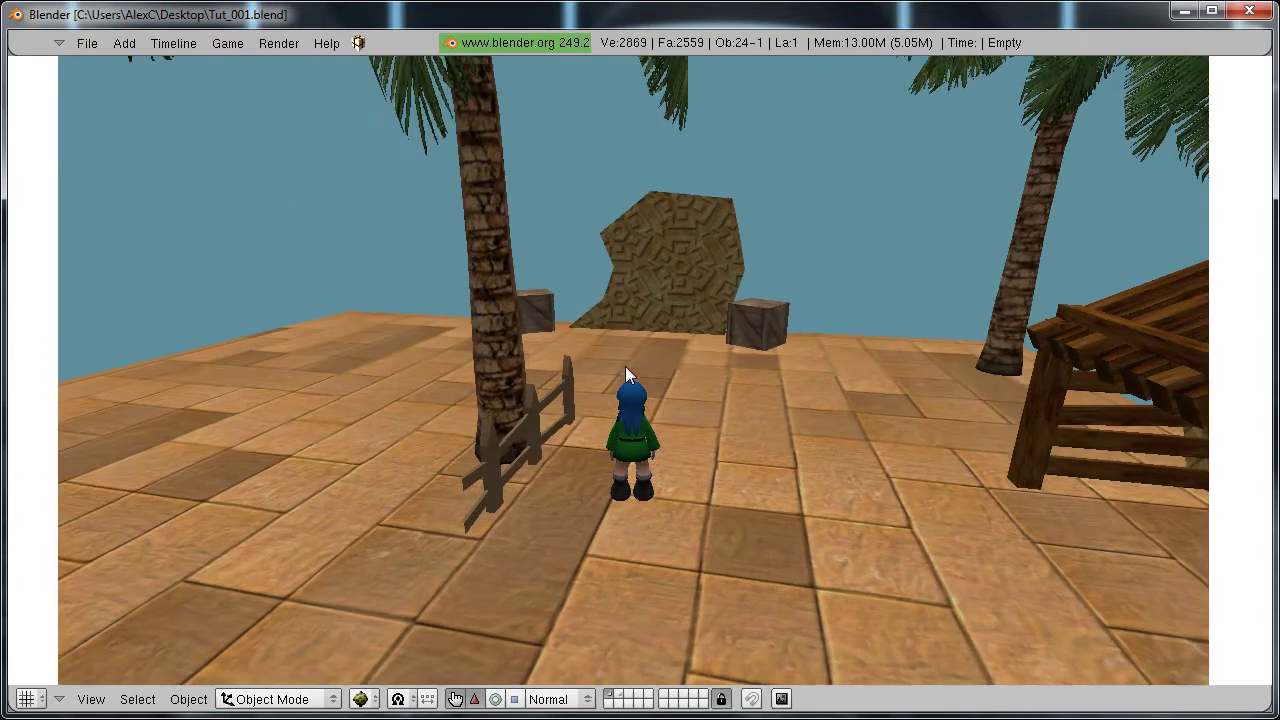
pyautogui.press('Escape')
pyautogui.hotkey('shift', 'space')
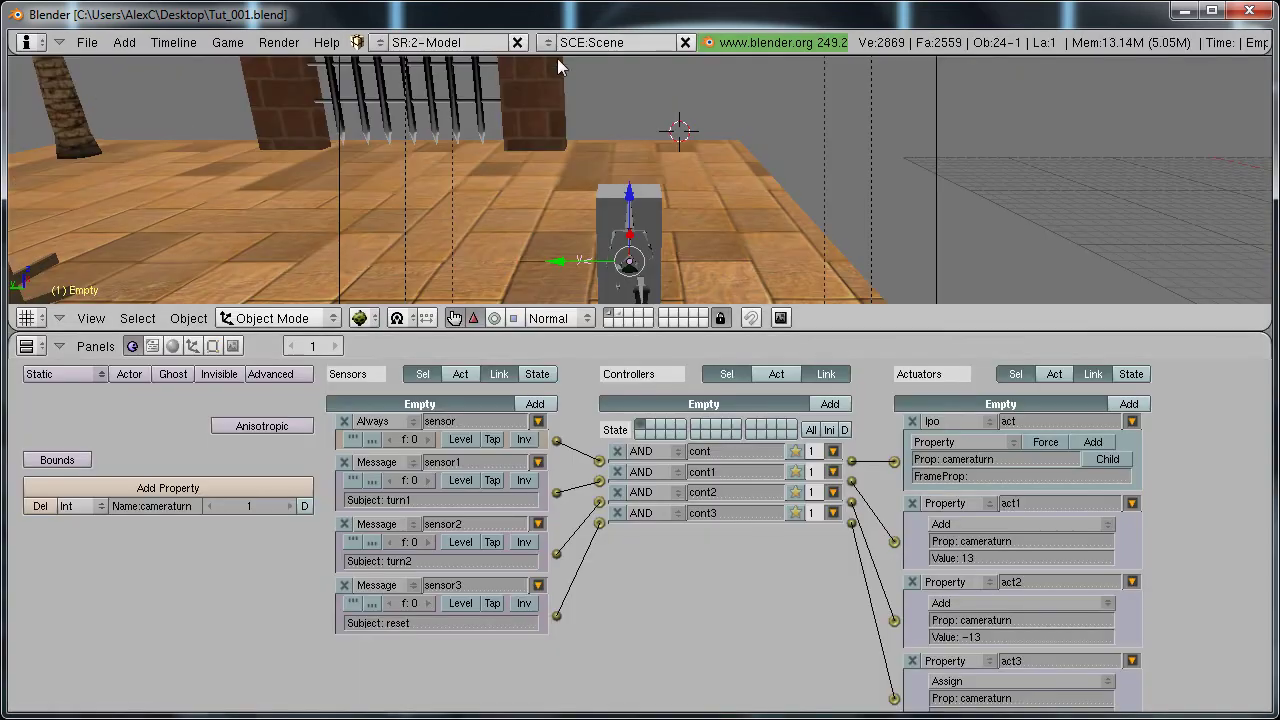
# Step: Switch to the hud scene and make both side planes invisible in the game
pyautogui.click(550, 46)
pyautogui.click(568, 82)
pyautogui.moveTo(477, 144); pyautogui.dragTo(623, 187, button='middle')
pyautogui.rightClick(640, 186)
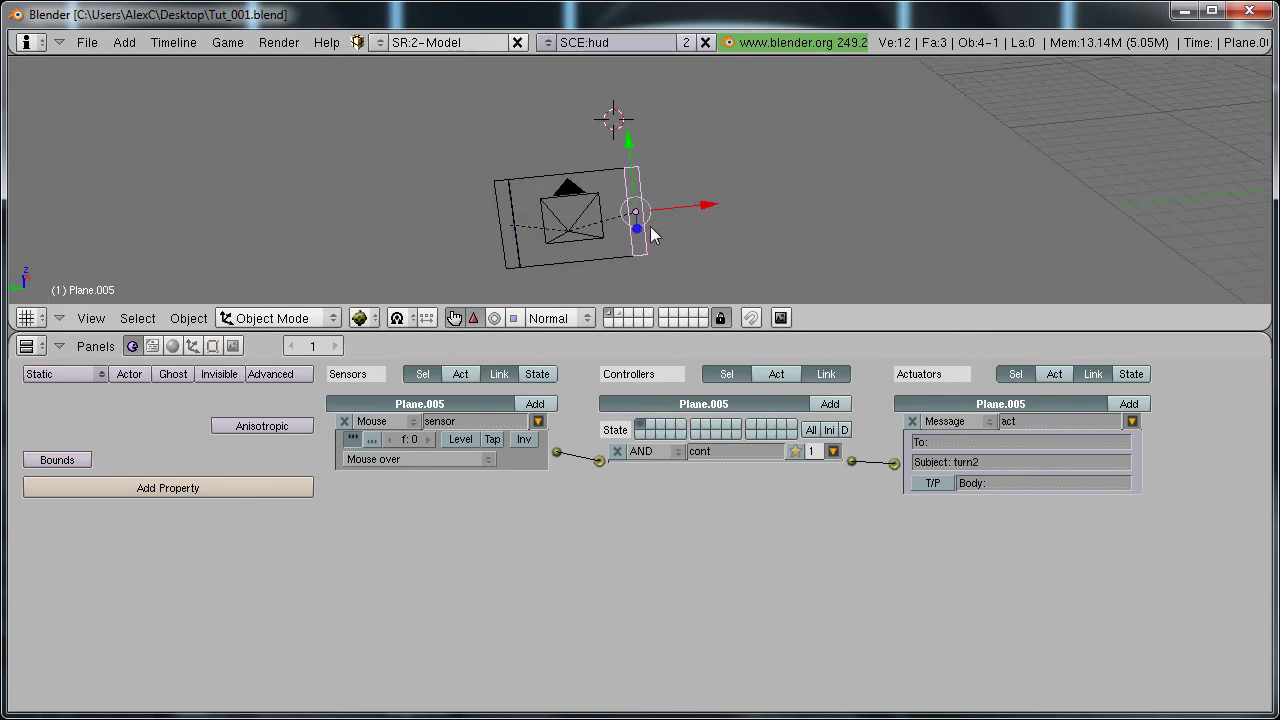
pyautogui.rightClick(489, 197)
pyautogui.click(221, 374)
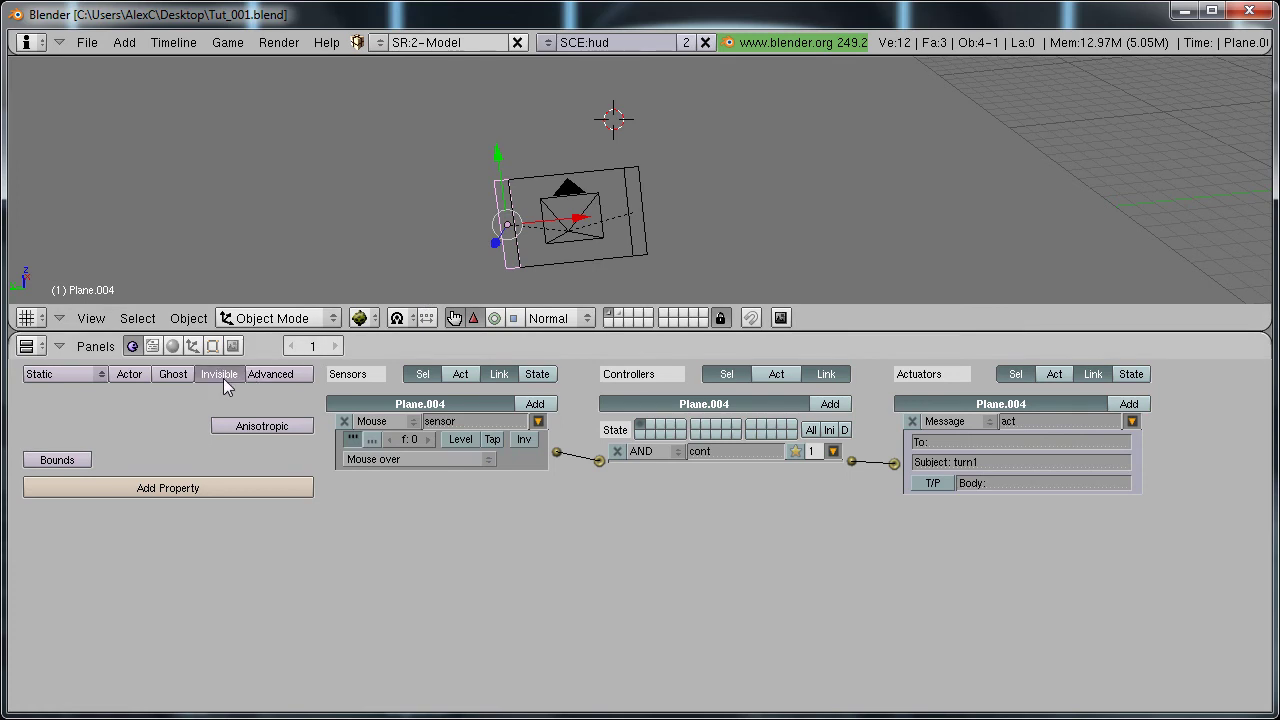
# Step: Return to the main Scene and run the game in the enlarged view to test camera turning with all planes invisible
pyautogui.click(547, 42)
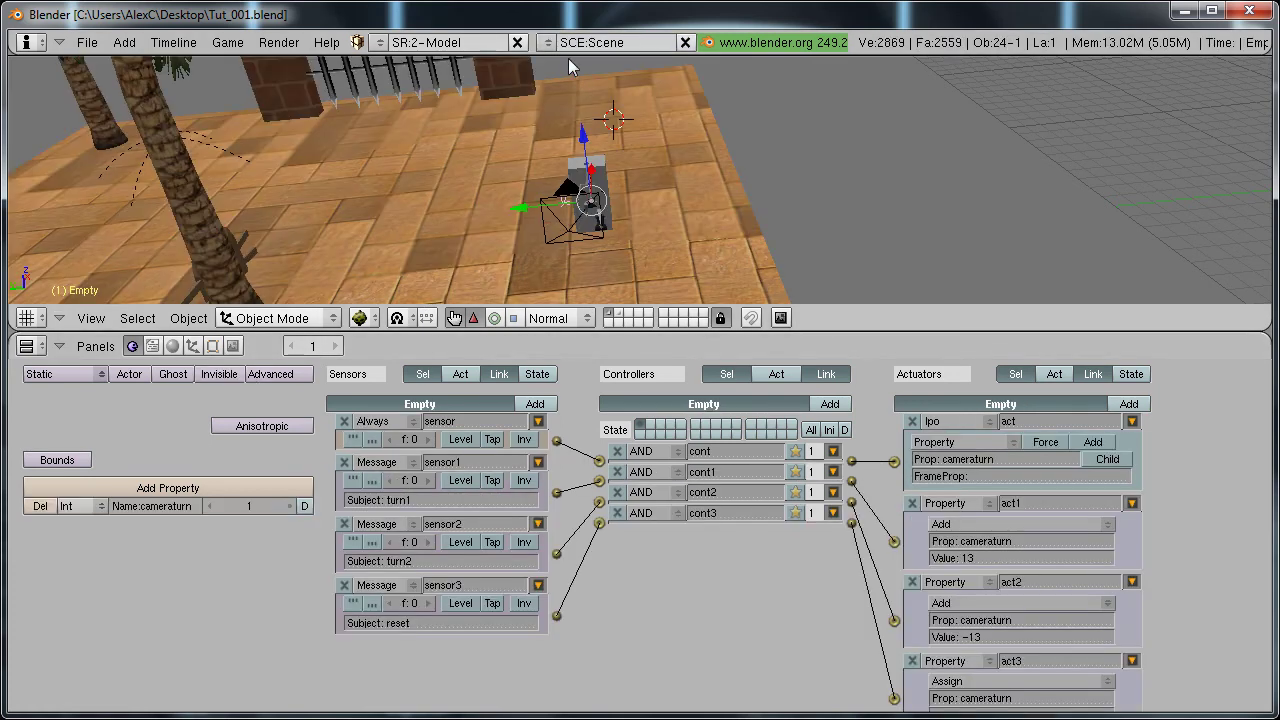
pyautogui.hotkey('ctrl', 'Up')
pyautogui.press('p')
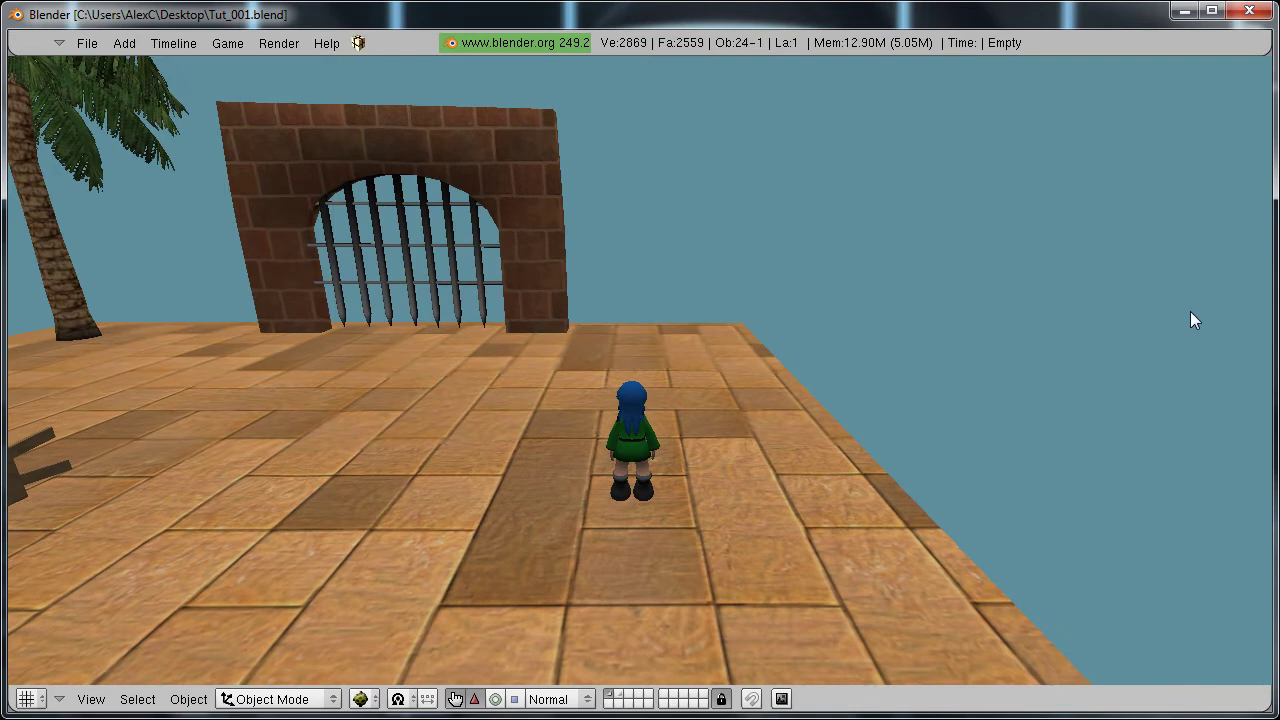
pyautogui.press('Left')
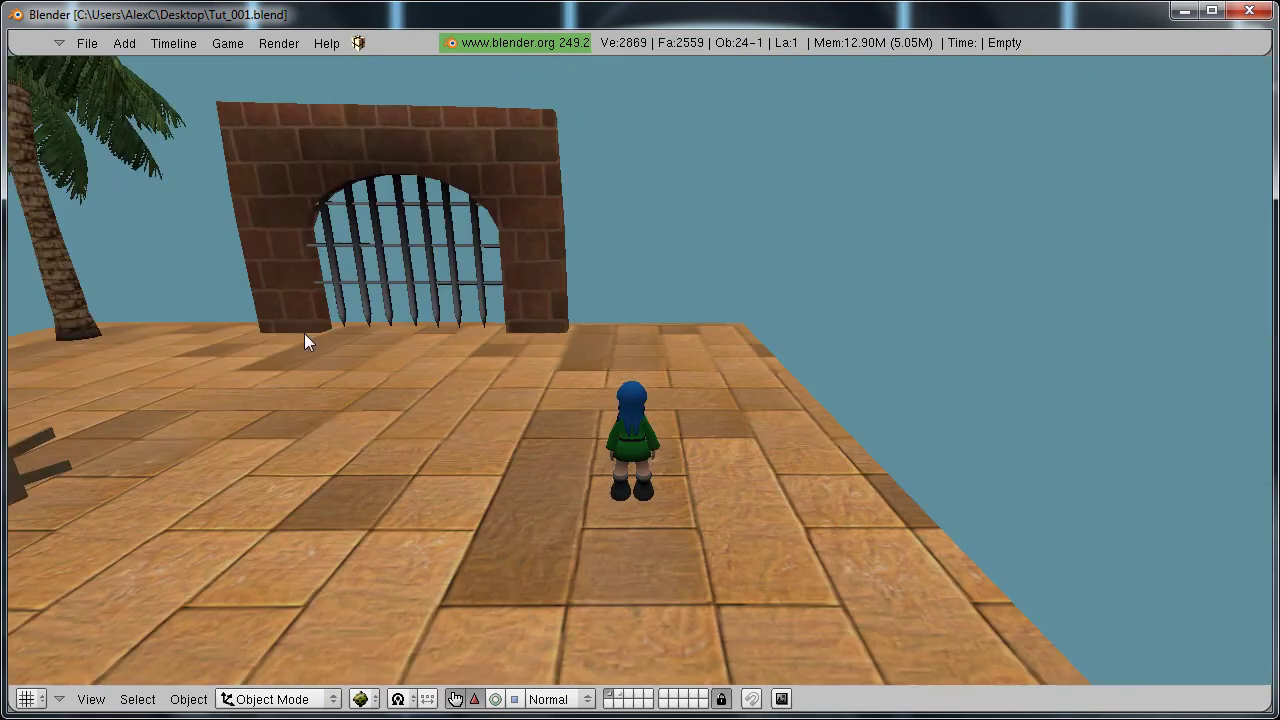
pyautogui.press('Right')
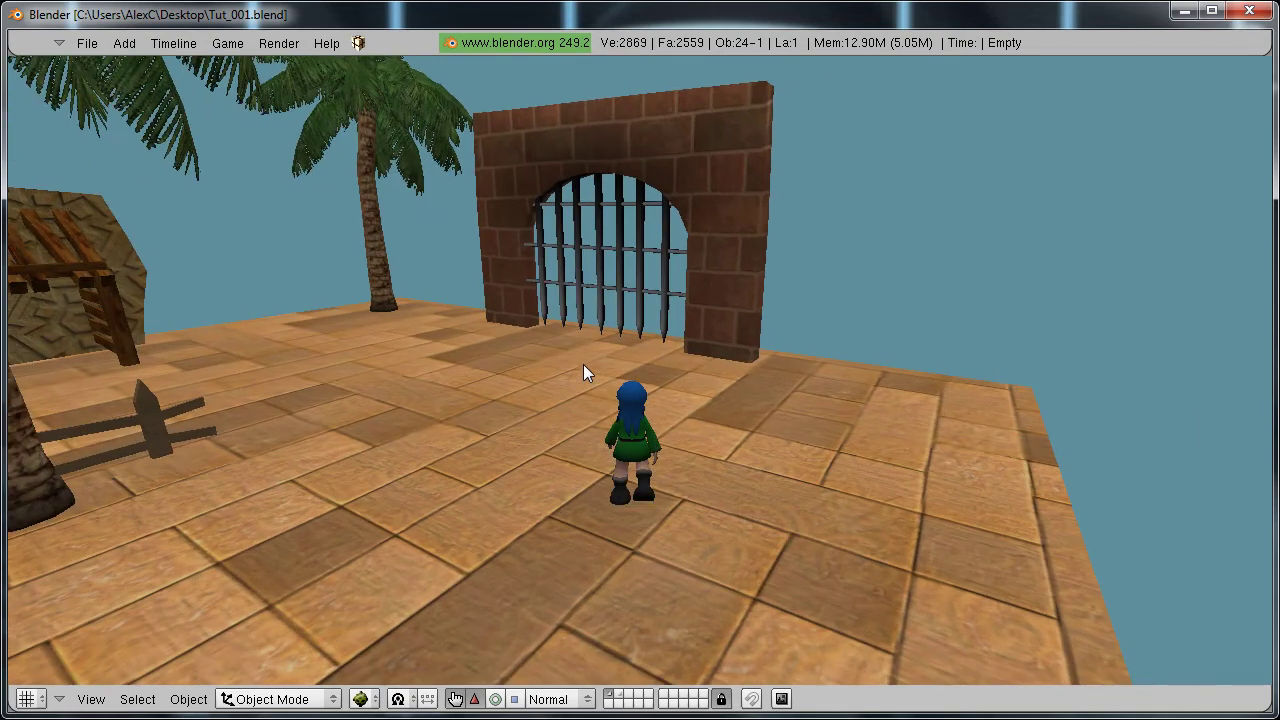
pyautogui.press('Escape')
pyautogui.hotkey('ctrl', 'Down')
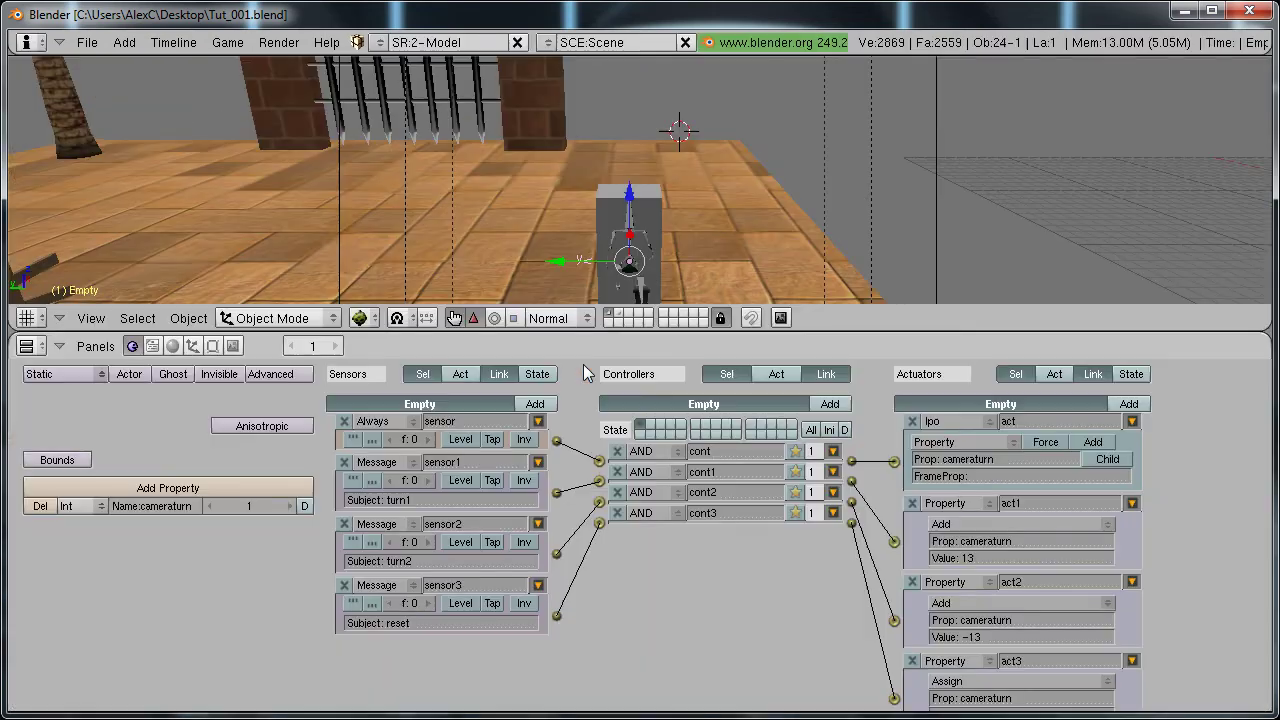
# Step: Select the main Scene's camera and insert a Loc keyframe for it at frame 1
pyautogui.moveTo(670, 191); pyautogui.dragTo(446, 191, button='middle')
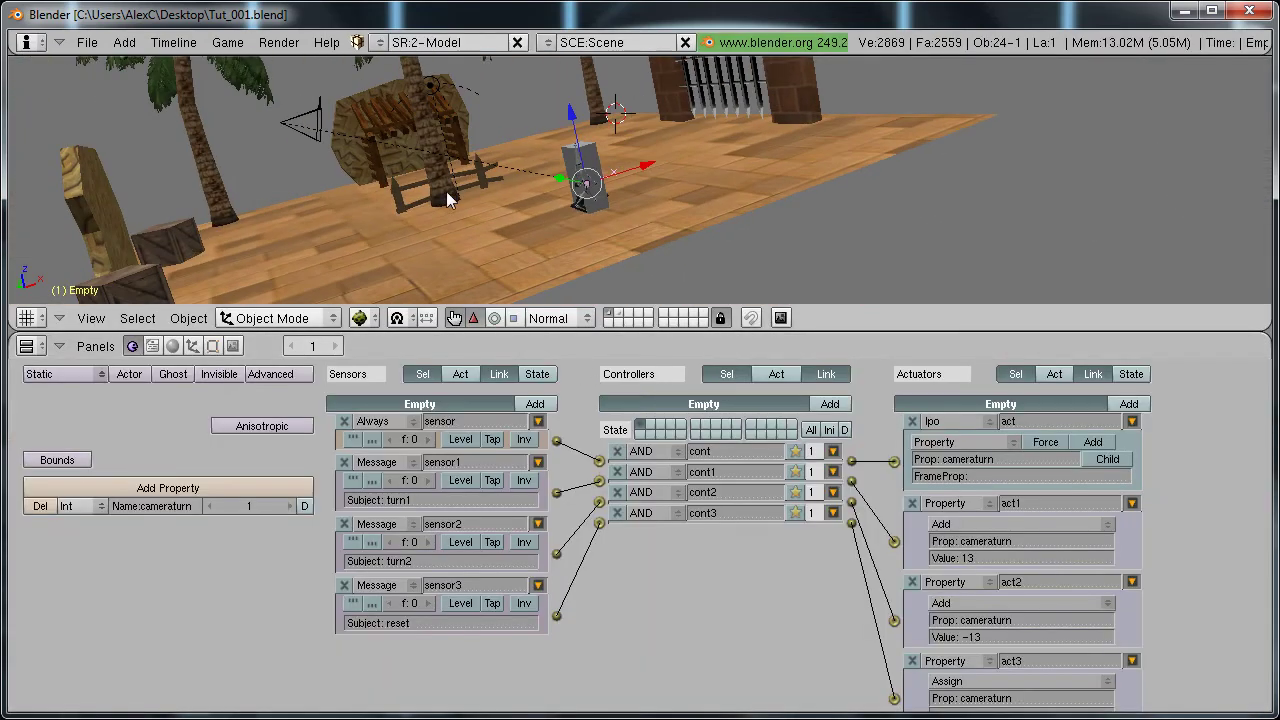
pyautogui.press('KP_3')
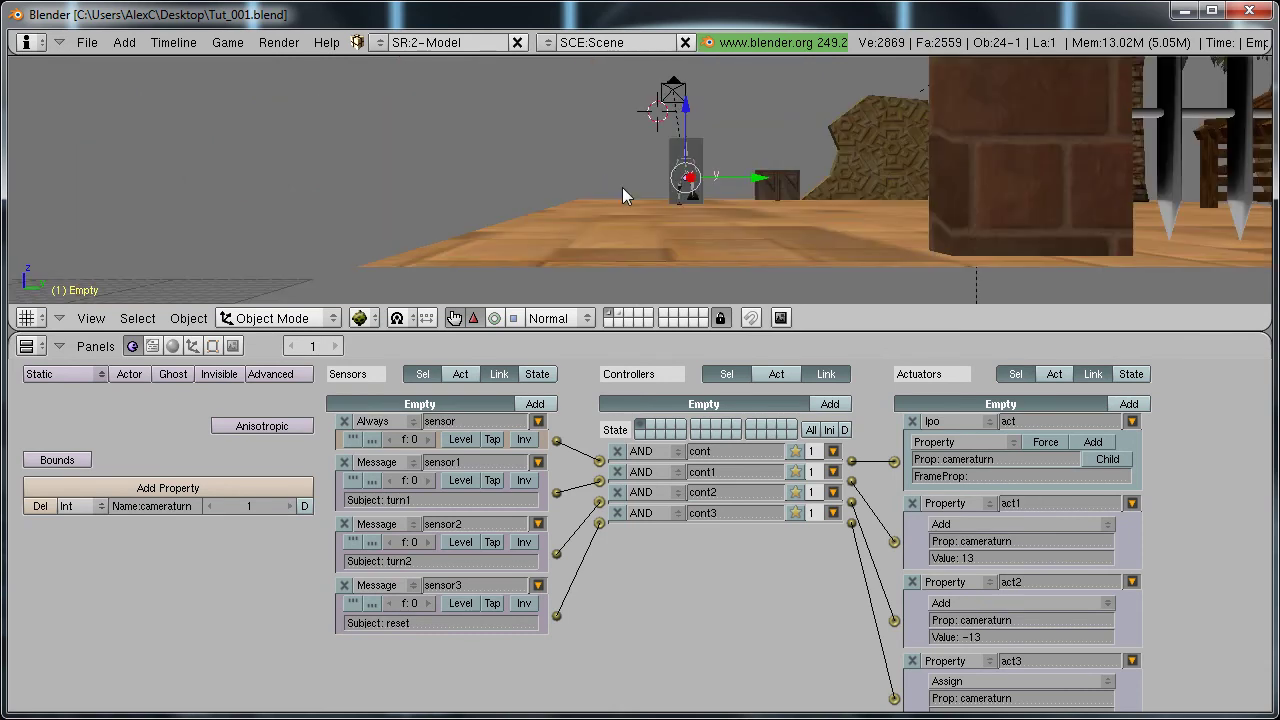
pyautogui.press('KP_1')
pyautogui.scroll(2, 605, 138)
pyautogui.keyDown('shift'); pyautogui.moveTo(605, 138); pyautogui.dragTo(768, 204, button='middle'); pyautogui.keyUp('shift')
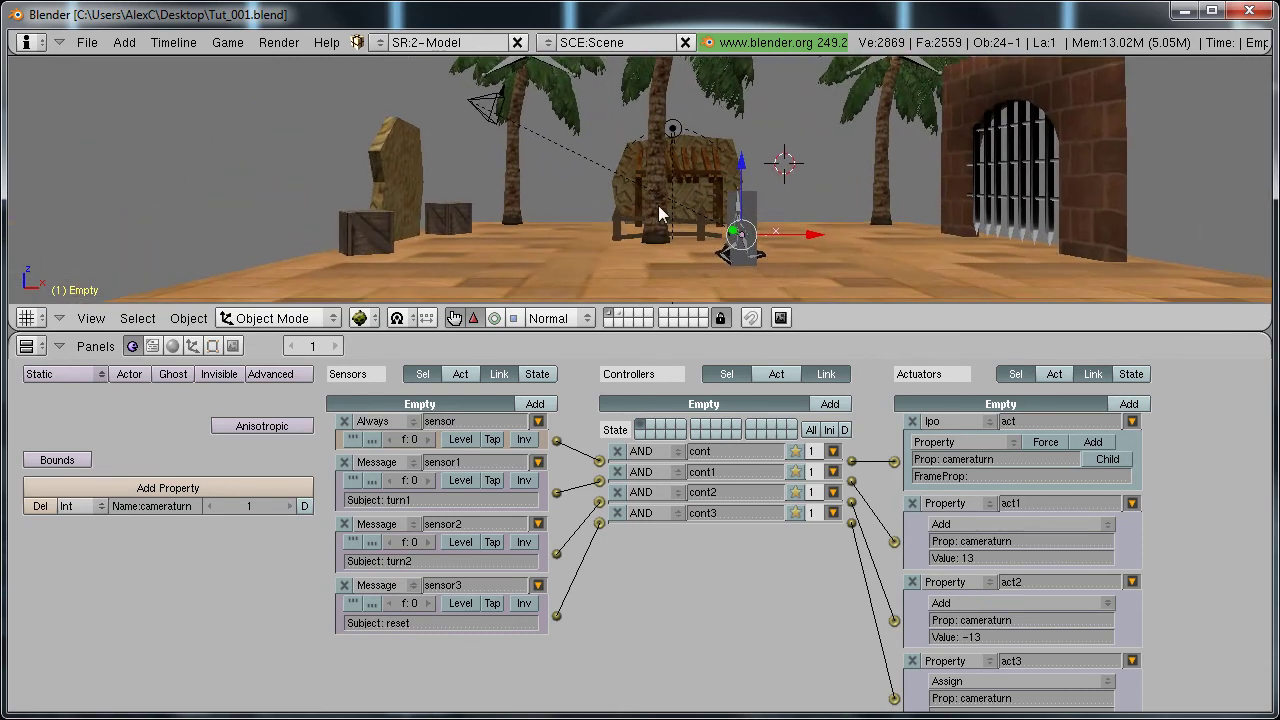
pyautogui.rightClick(480, 103)
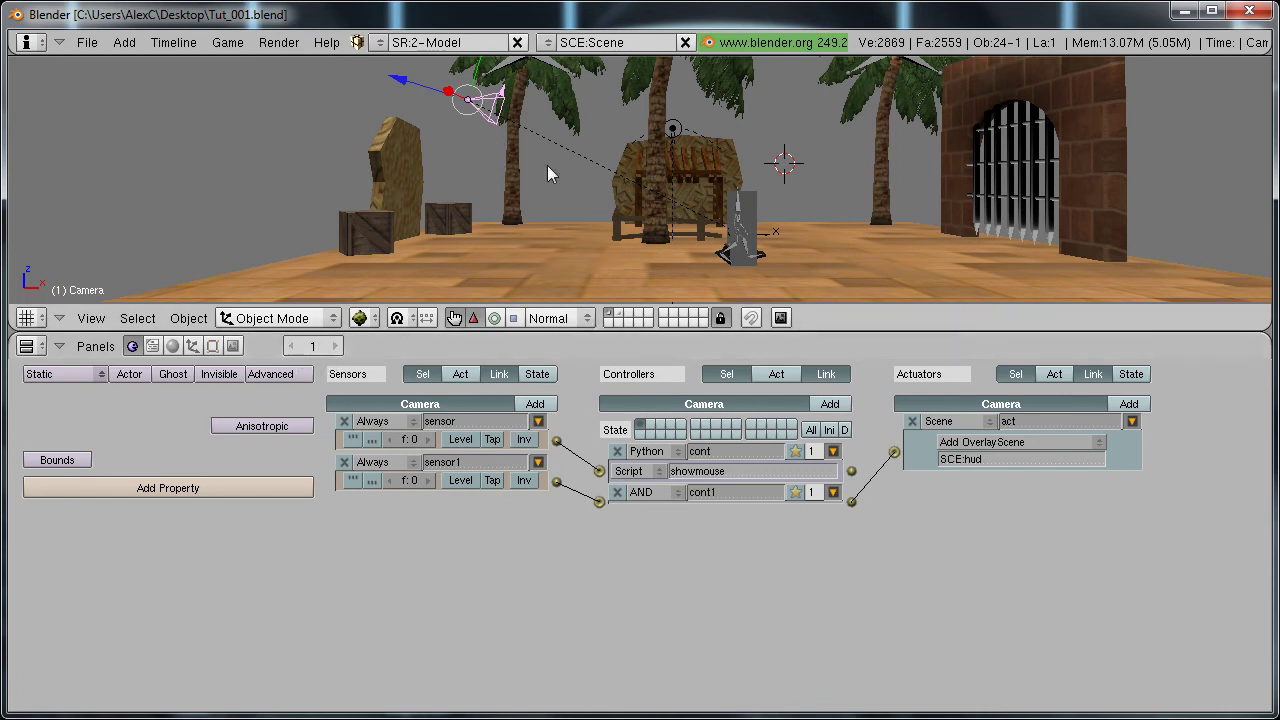
pyautogui.press('i')
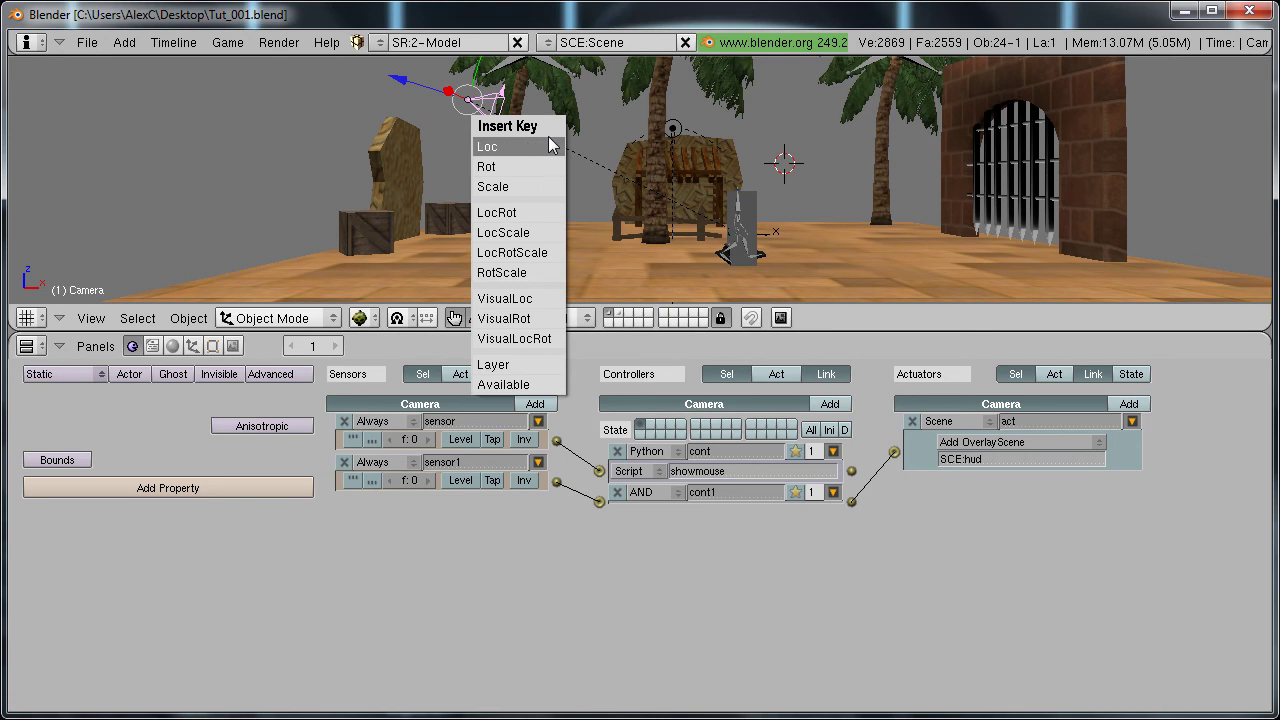
pyautogui.click(548, 145)
# Step: Split the 3D view into two side-by-side views, with the larger one looking through the camera
pyautogui.rightClick(880, 320)
pyautogui.click(851, 306)
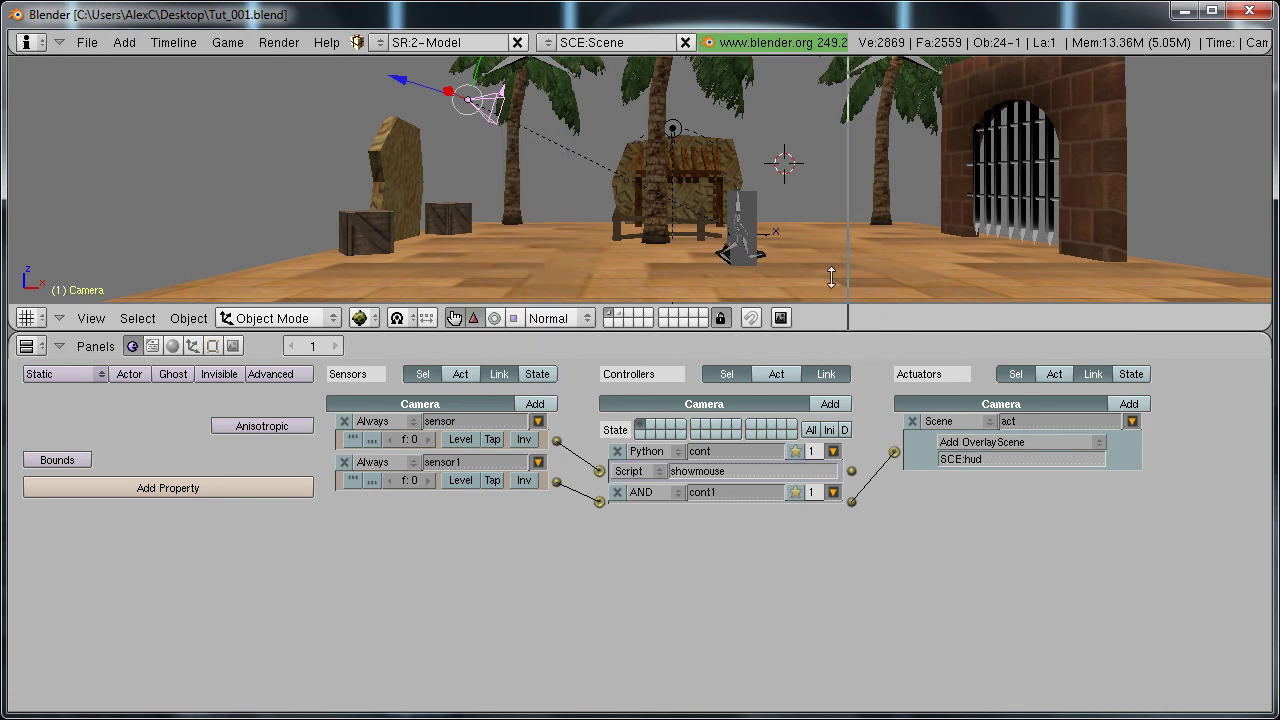
pyautogui.click(808, 278)
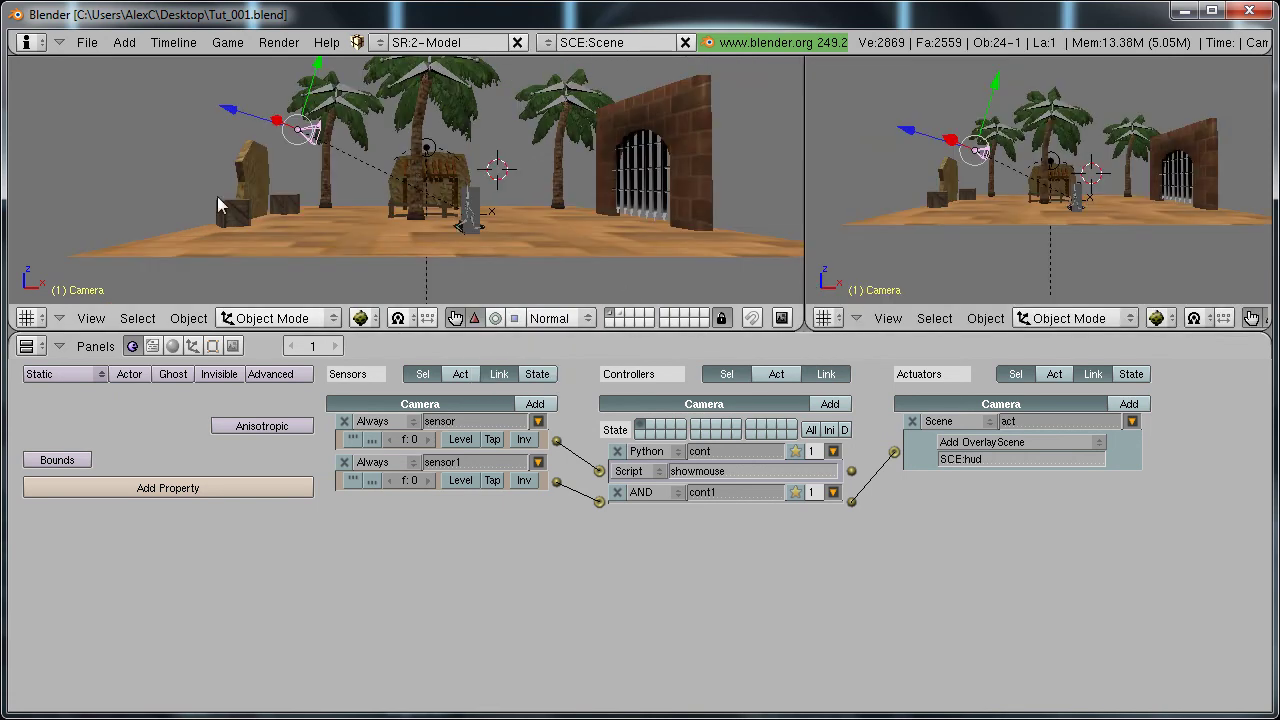
pyautogui.press('KP_0')
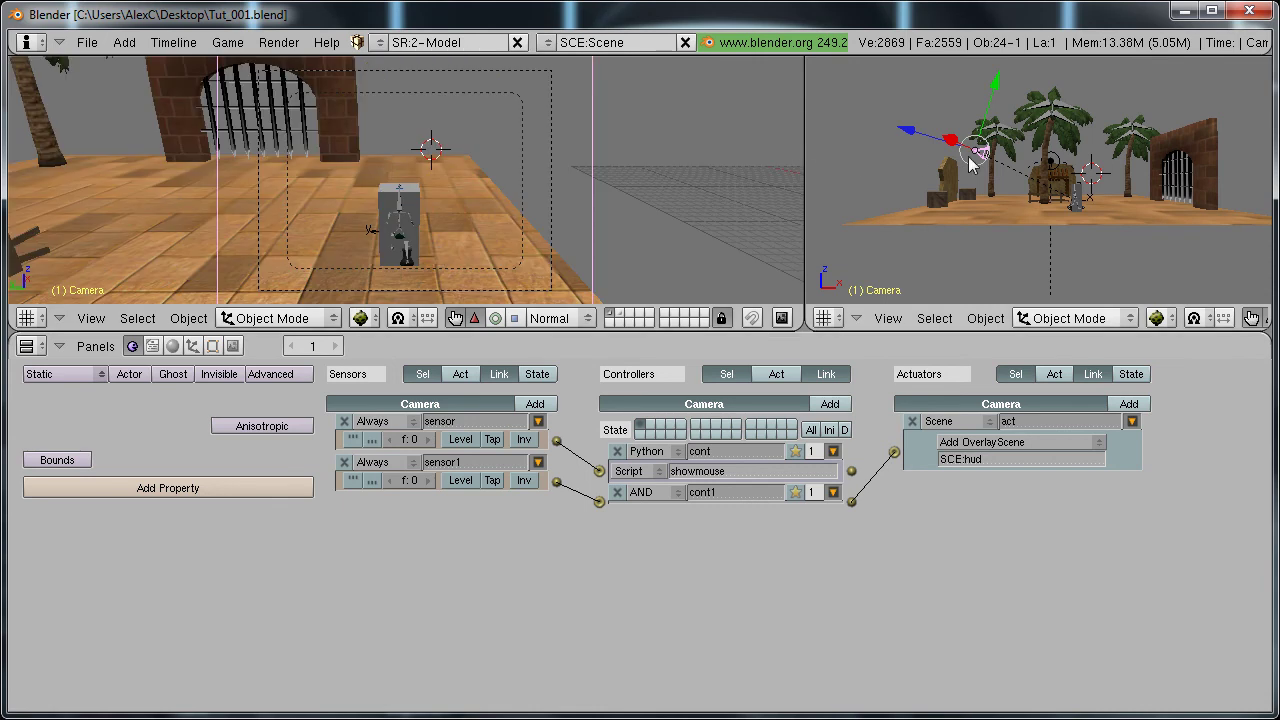
pyautogui.scroll(1, 1012, 178)
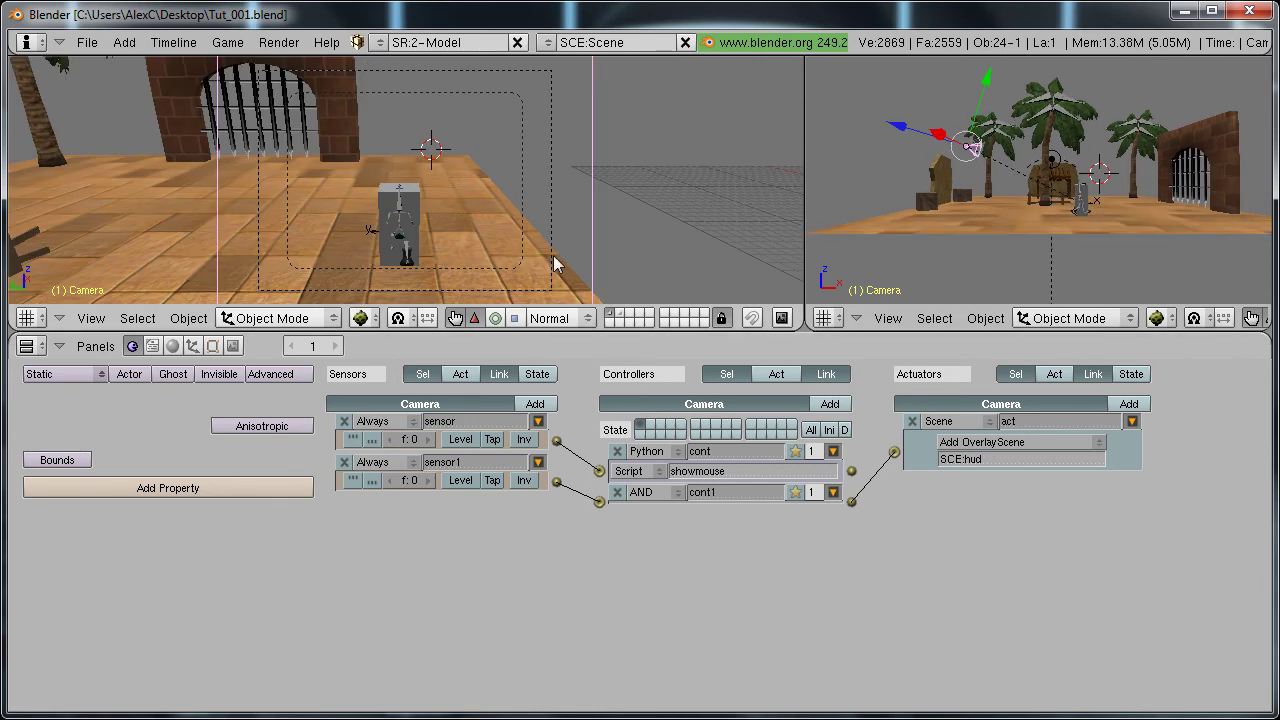
# Step: At frame 20, move the camera close behind the character, about 7.3 units in X and -3.1 in Z, and insert a location keyframe
pyautogui.click(313, 347)
pyautogui.write('20')
pyautogui.press('Return')
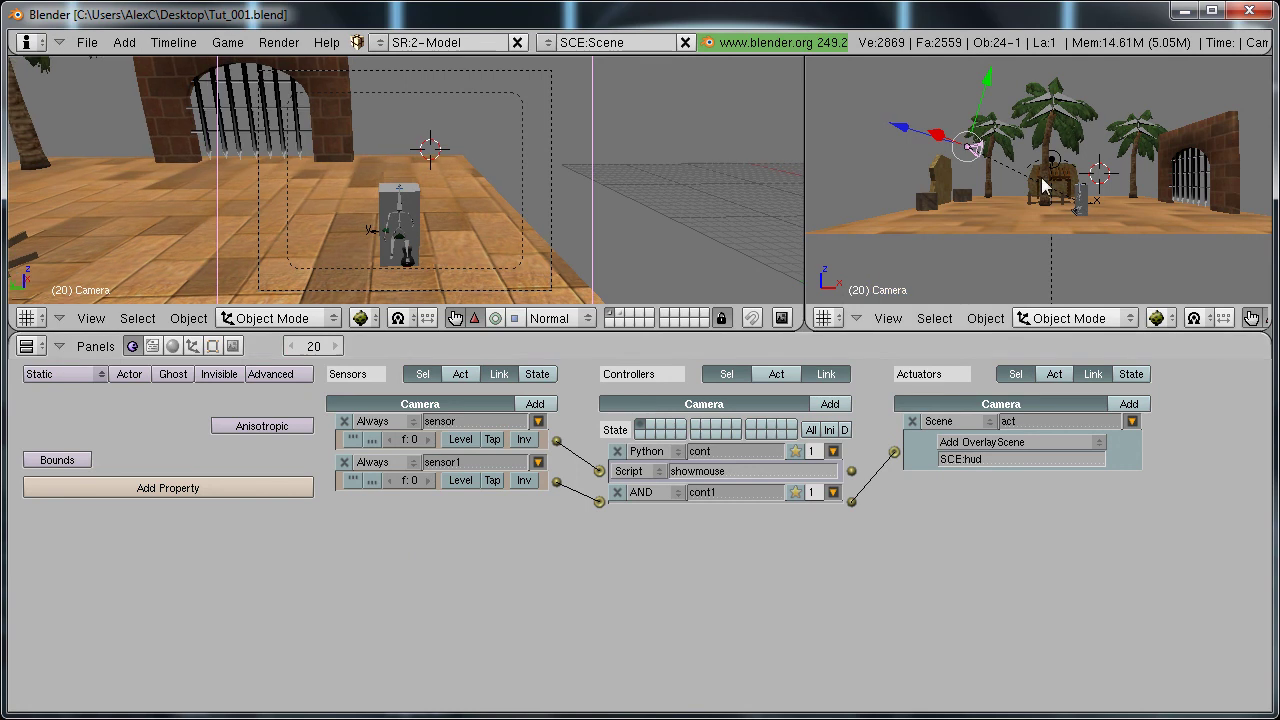
pyautogui.press('g')
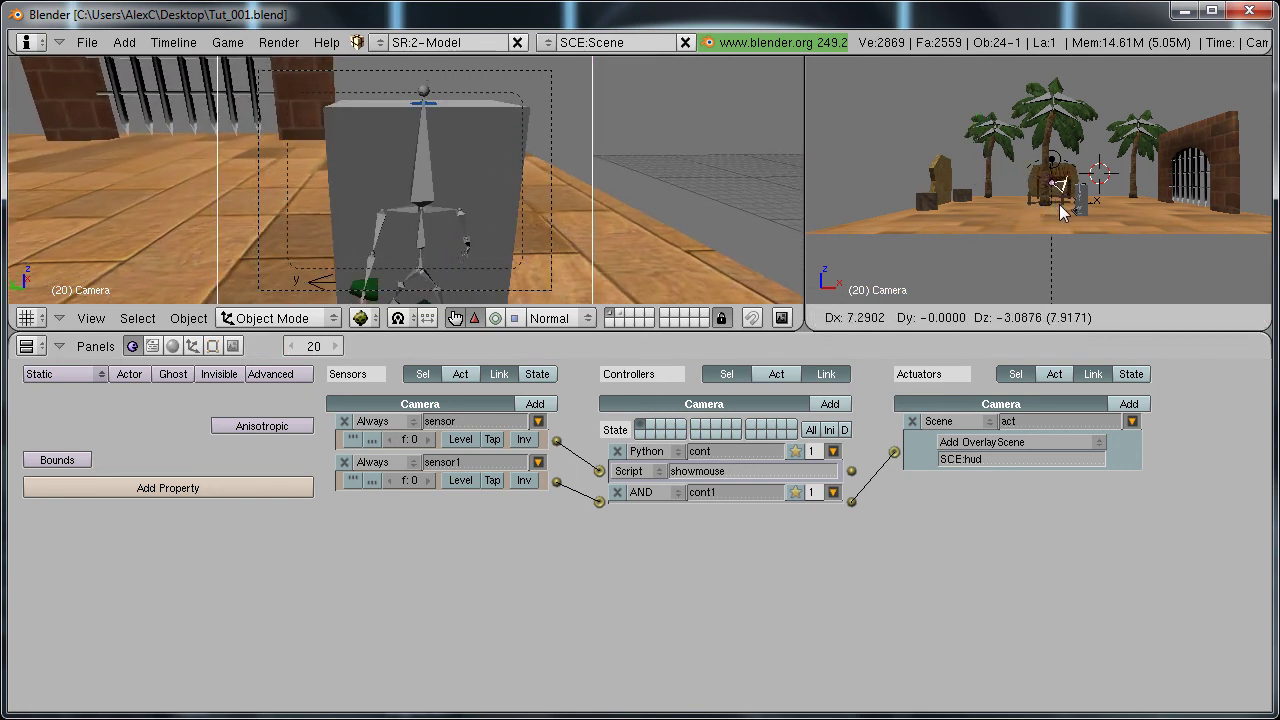
pyautogui.click(1060, 204)
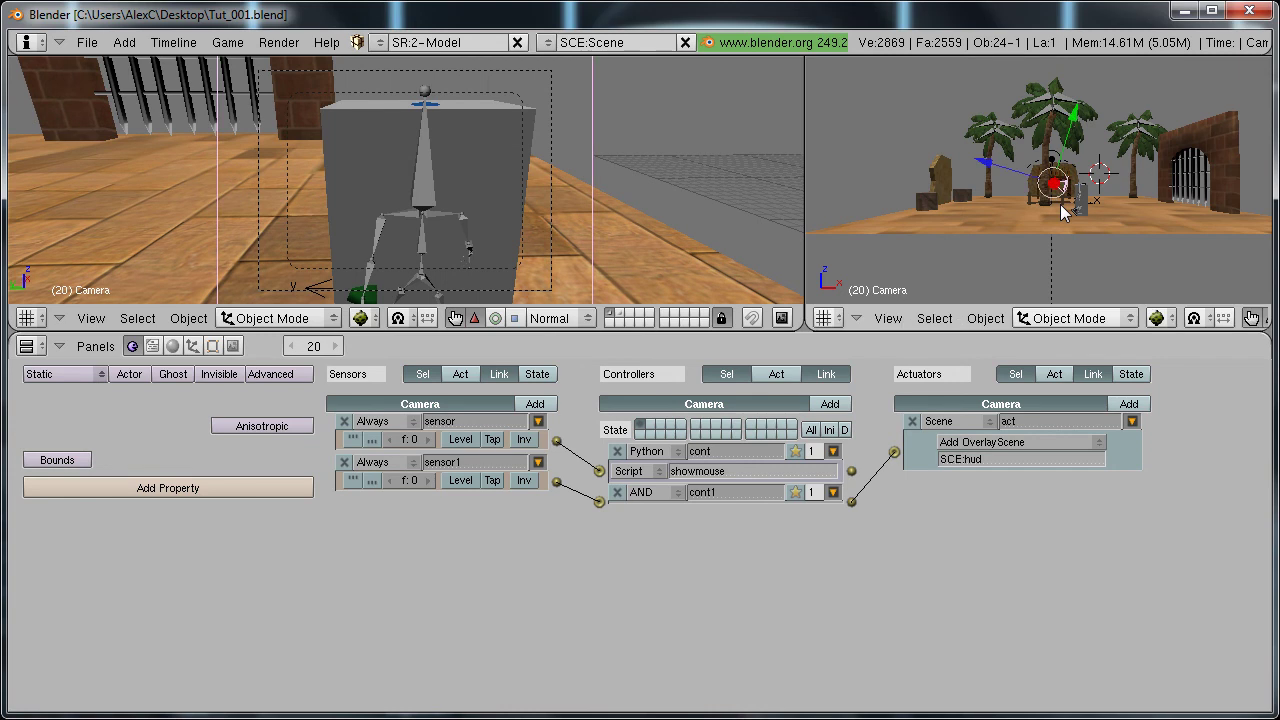
pyautogui.press('i')
pyautogui.click(530, 206)
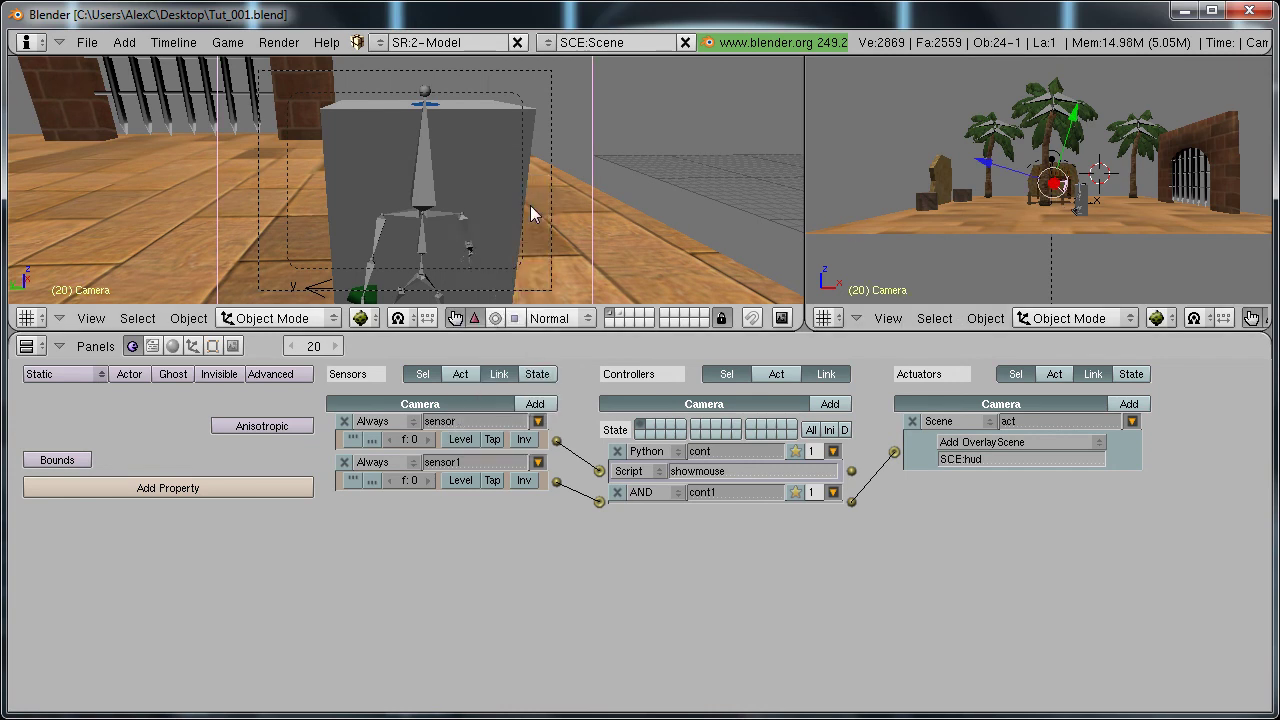
# Step: Add an Ipo actuator of type Property to the Camera, linked to its existing AND controller
pyautogui.moveTo(397, 200)
pyautogui.mouseDown(button='middle')
pyautogui.moveTo(301, 205)
pyautogui.moveTo(411, 218)
pyautogui.mouseUp(button='middle')
pyautogui.scroll(6, 436, 211)
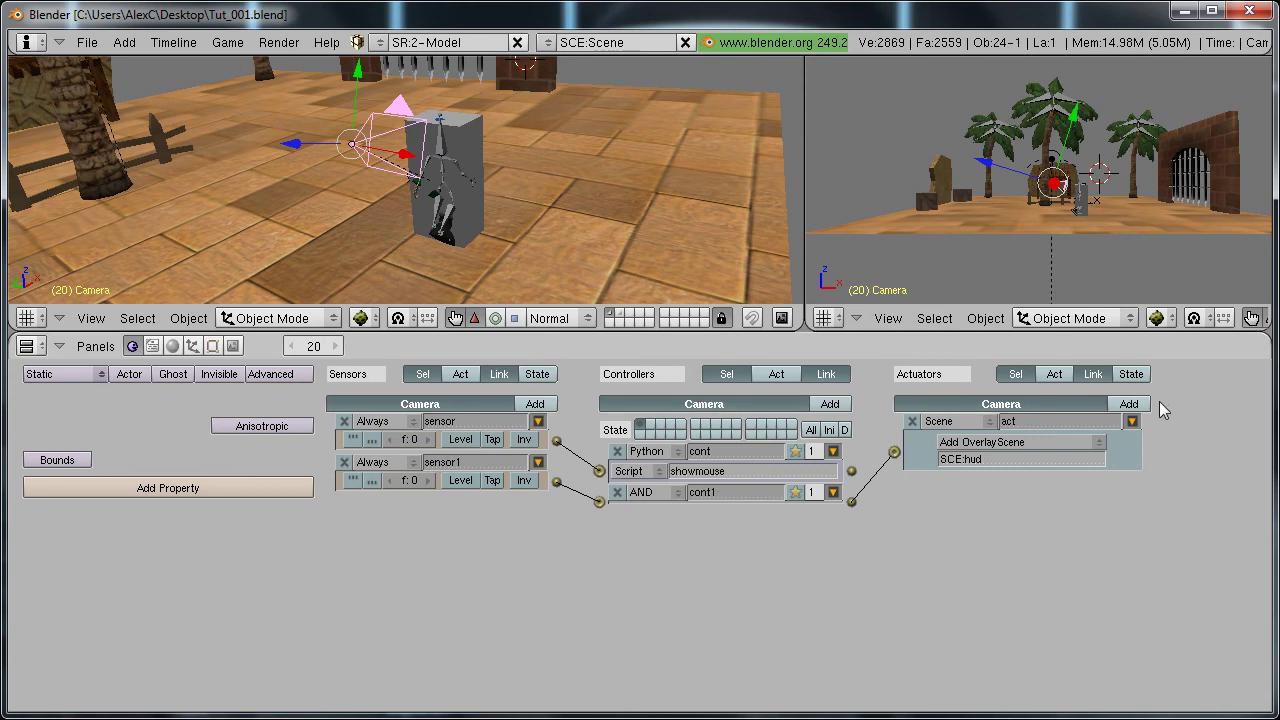
pyautogui.click(1130, 404)
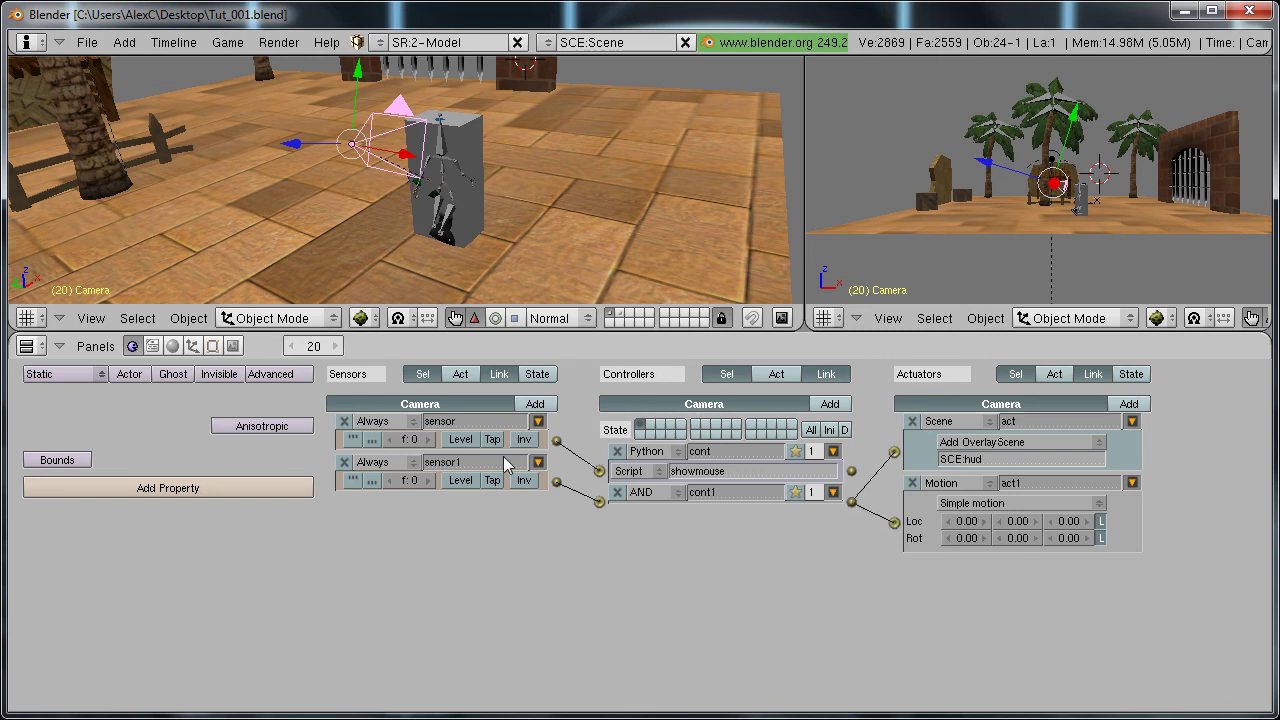
pyautogui.click(945, 483)
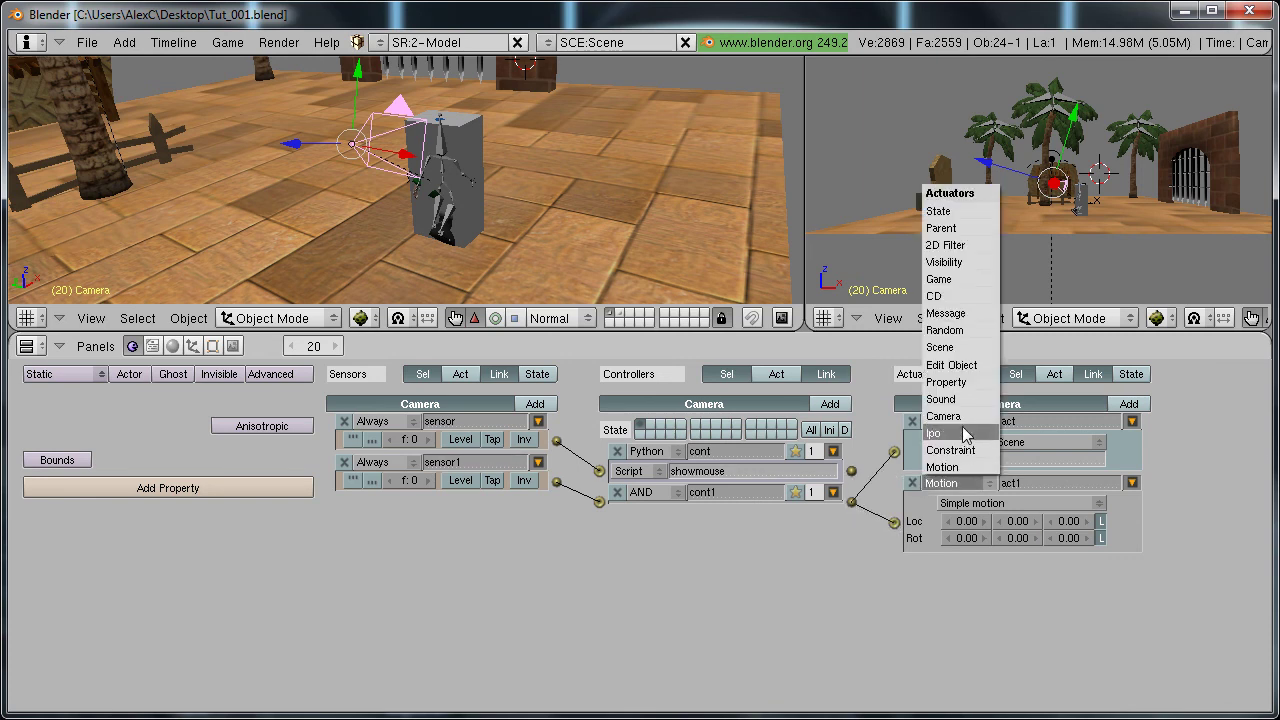
pyautogui.click(965, 434)
pyautogui.click(963, 500)
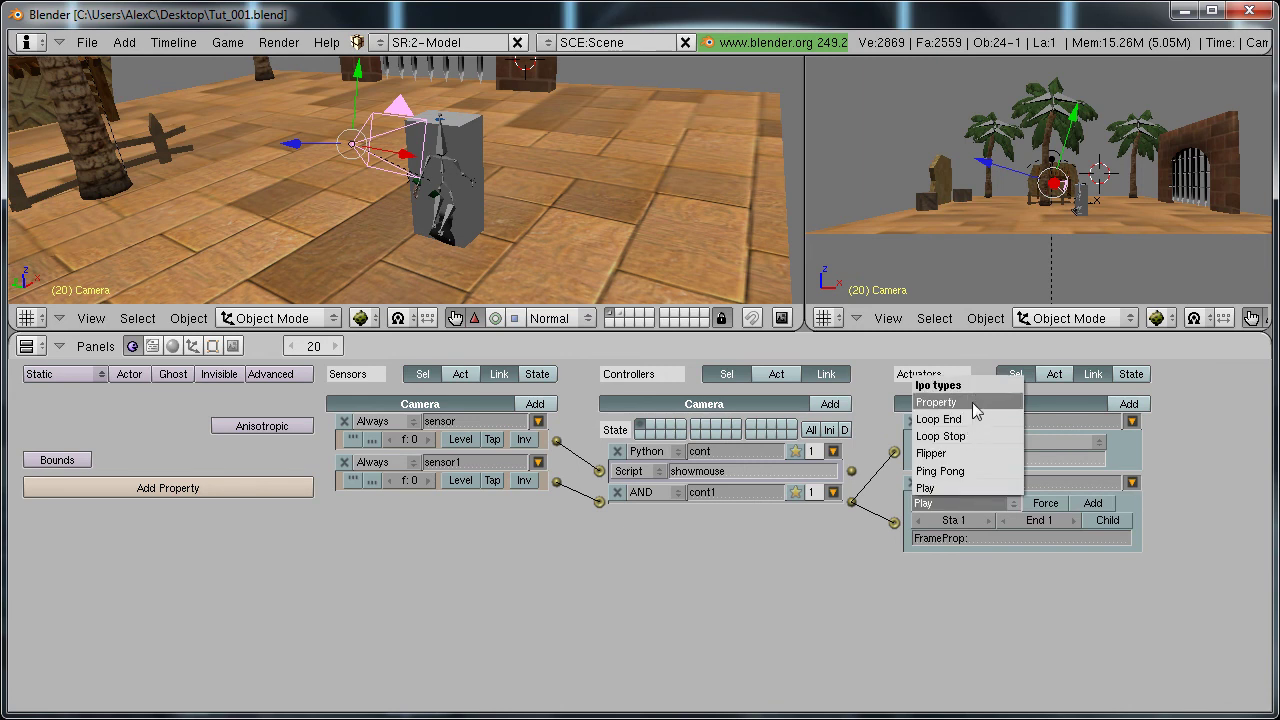
pyautogui.click(973, 404)
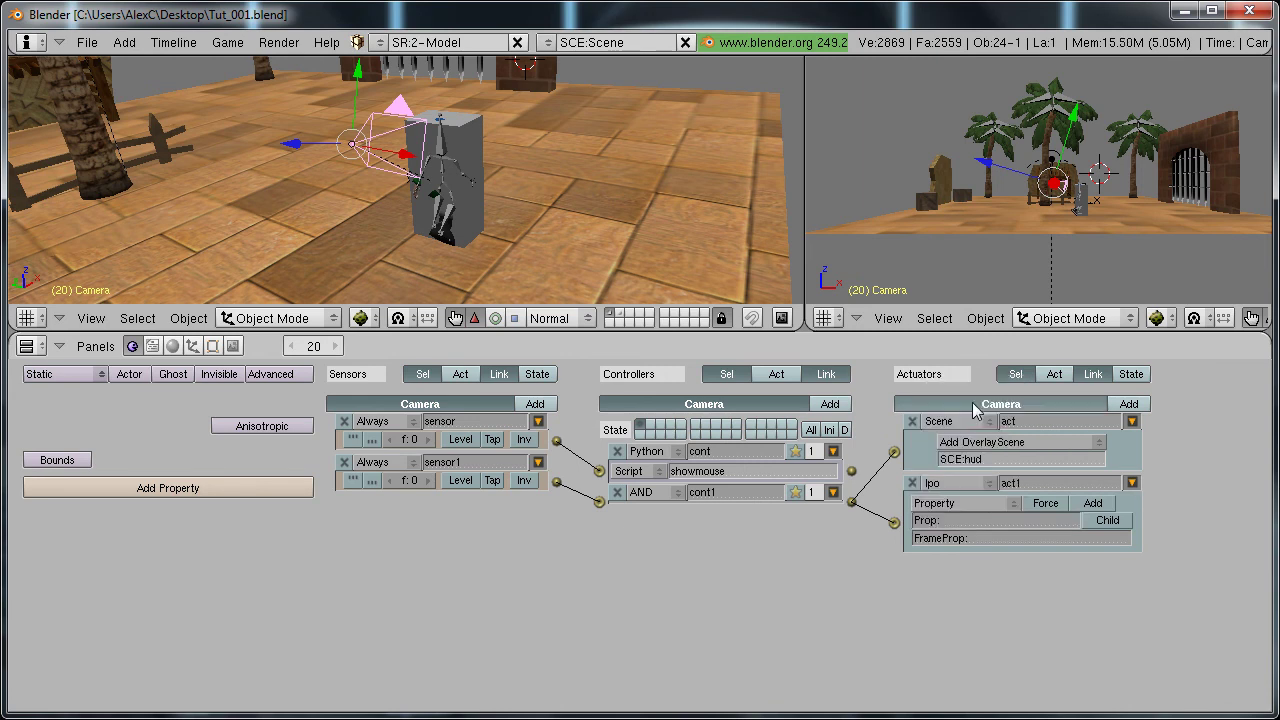
# Step: Add an Int property named camera to the Camera object
pyautogui.click(158, 488)
pyautogui.click(72, 506)
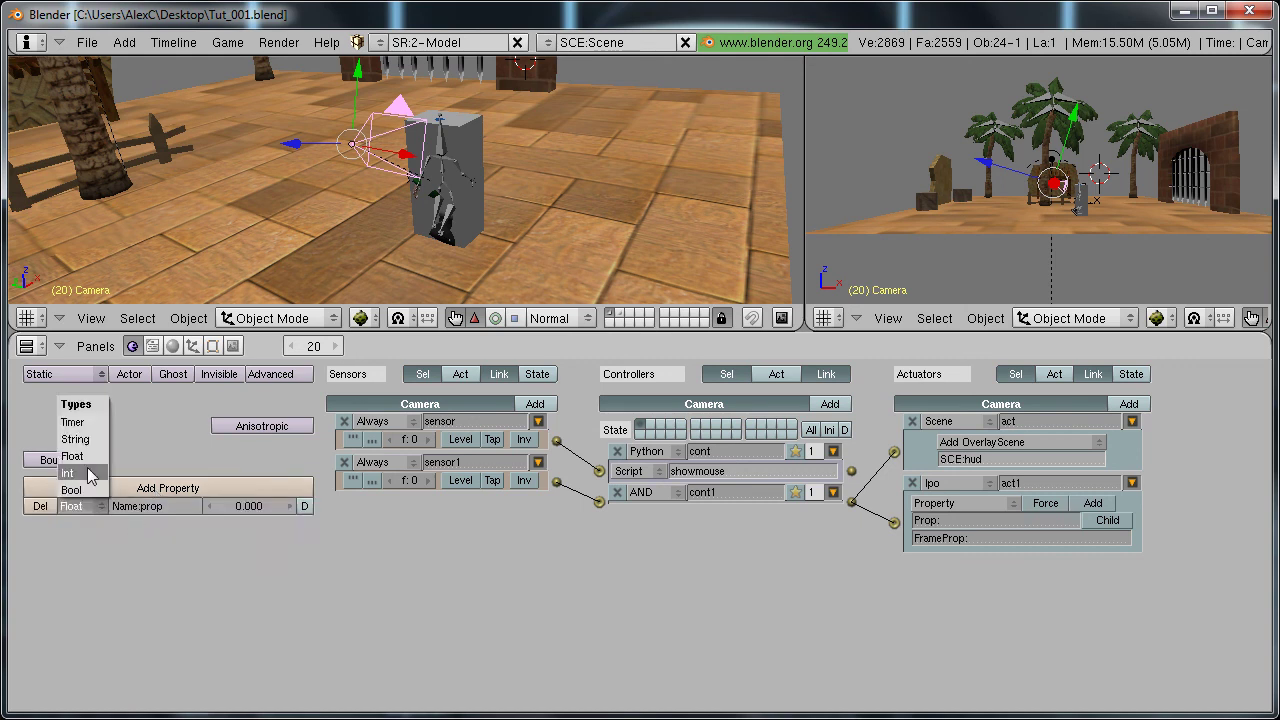
pyautogui.click(90, 474)
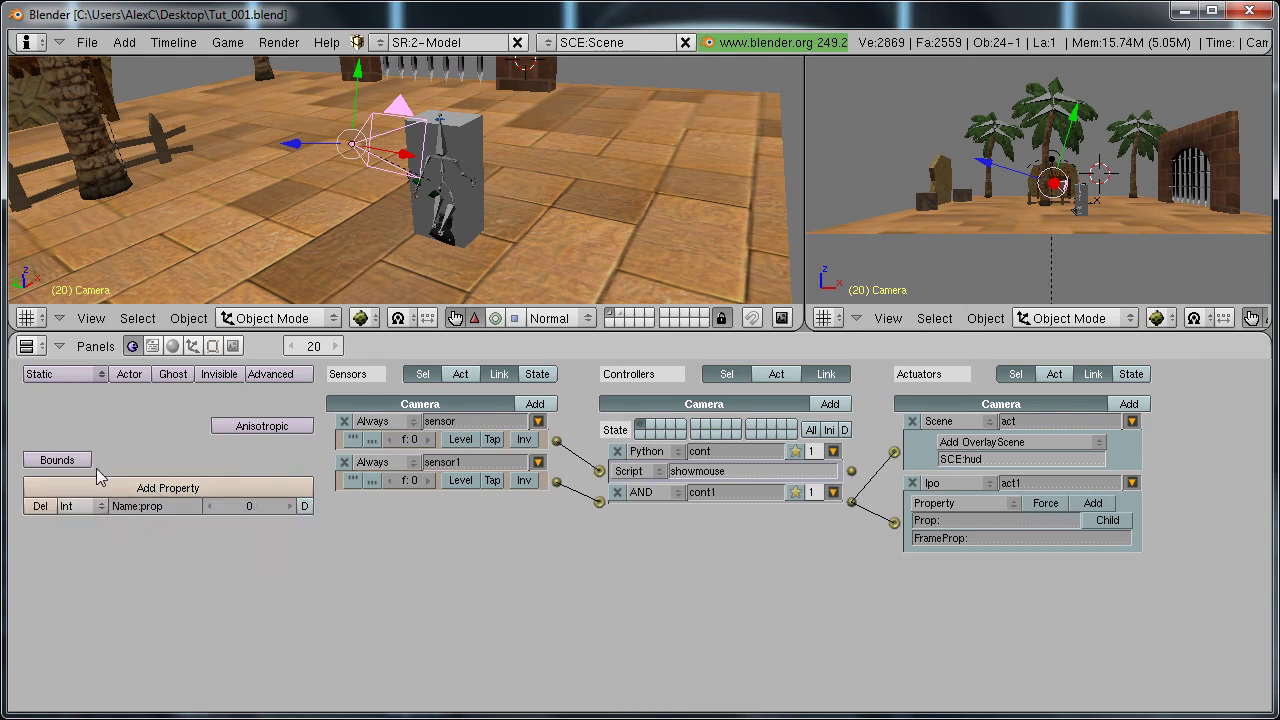
pyautogui.click(140, 506)
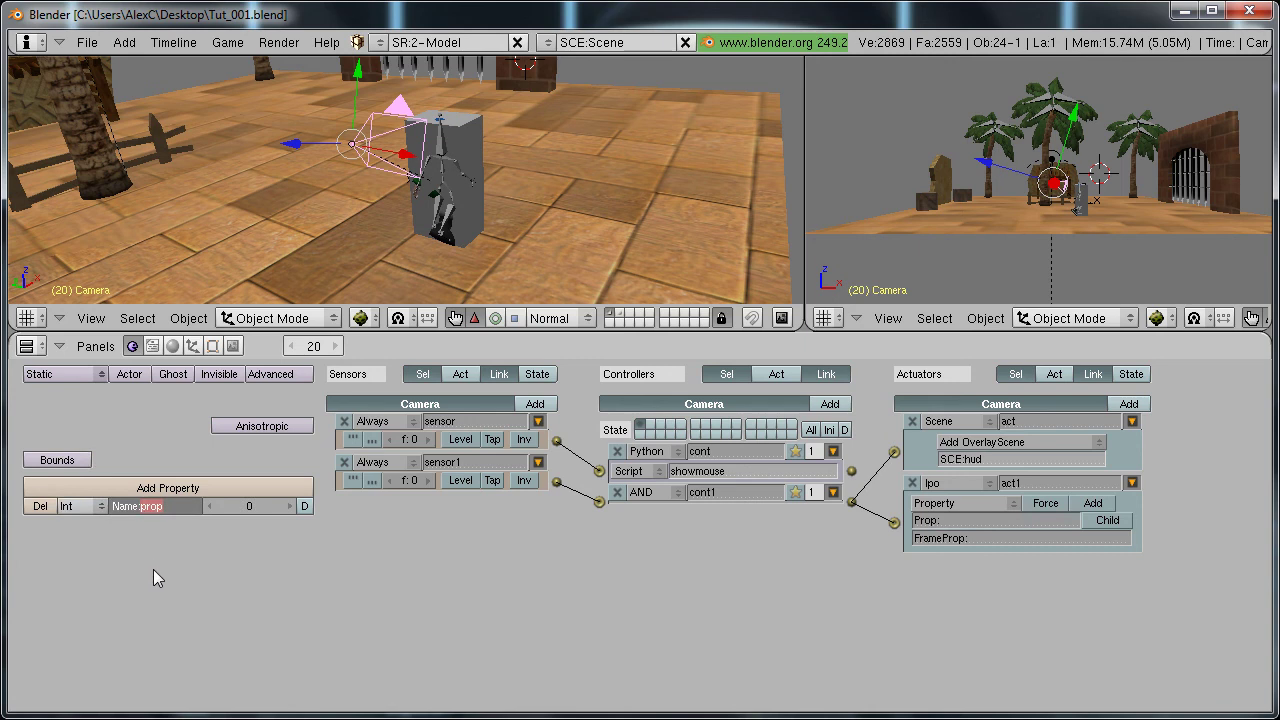
pyautogui.write('camera')
pyautogui.press('Return')
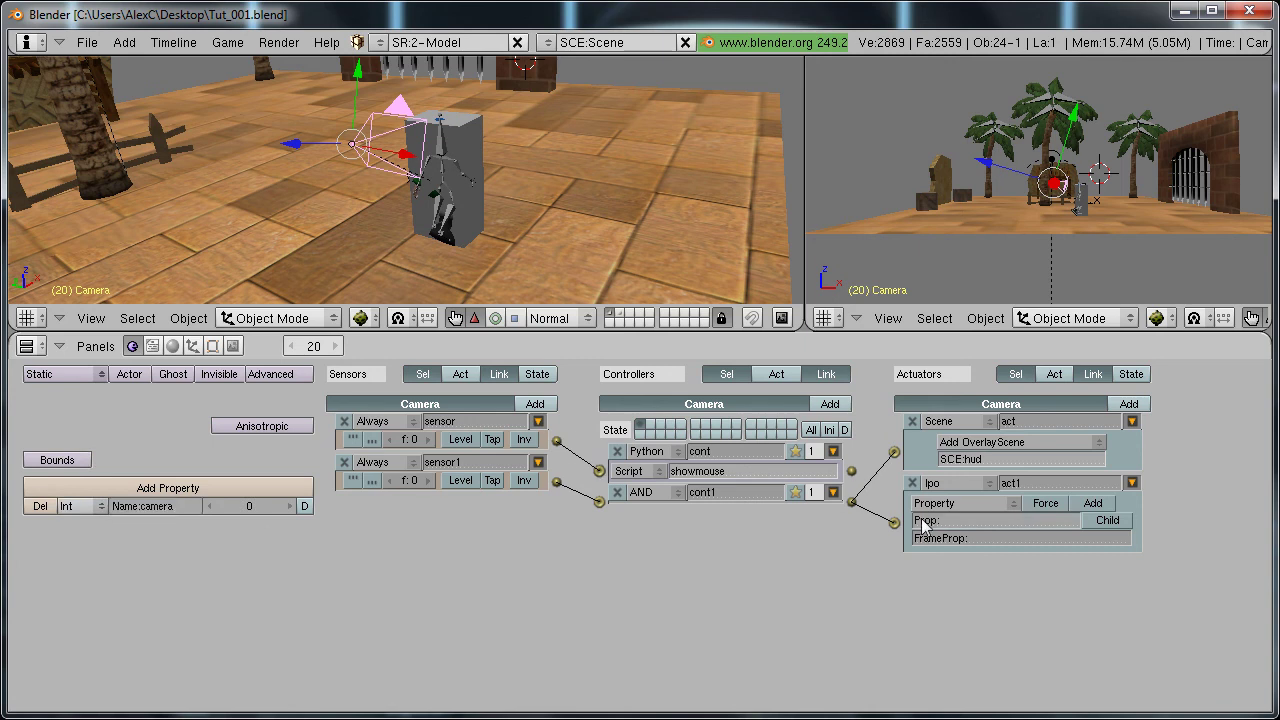
# Step: Set the Prop value of the Camera's Ipo actuator to camera
pyautogui.click(959, 521)
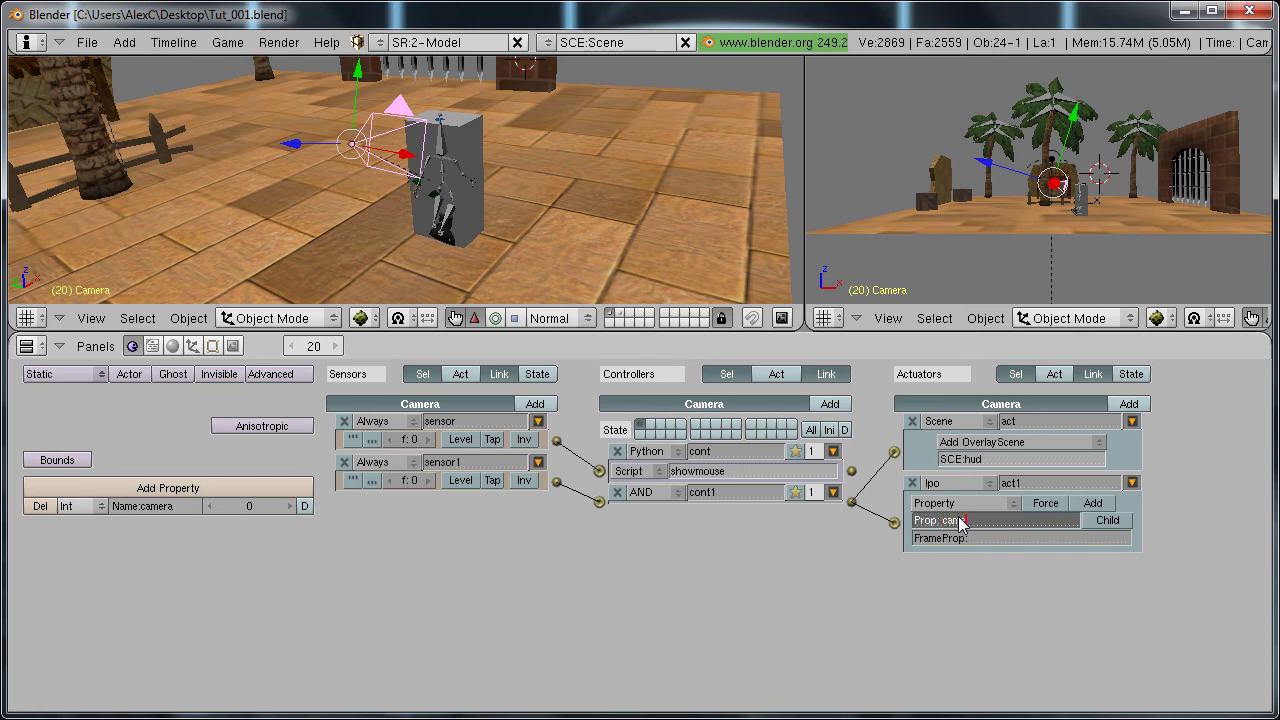
pyautogui.press('Return')
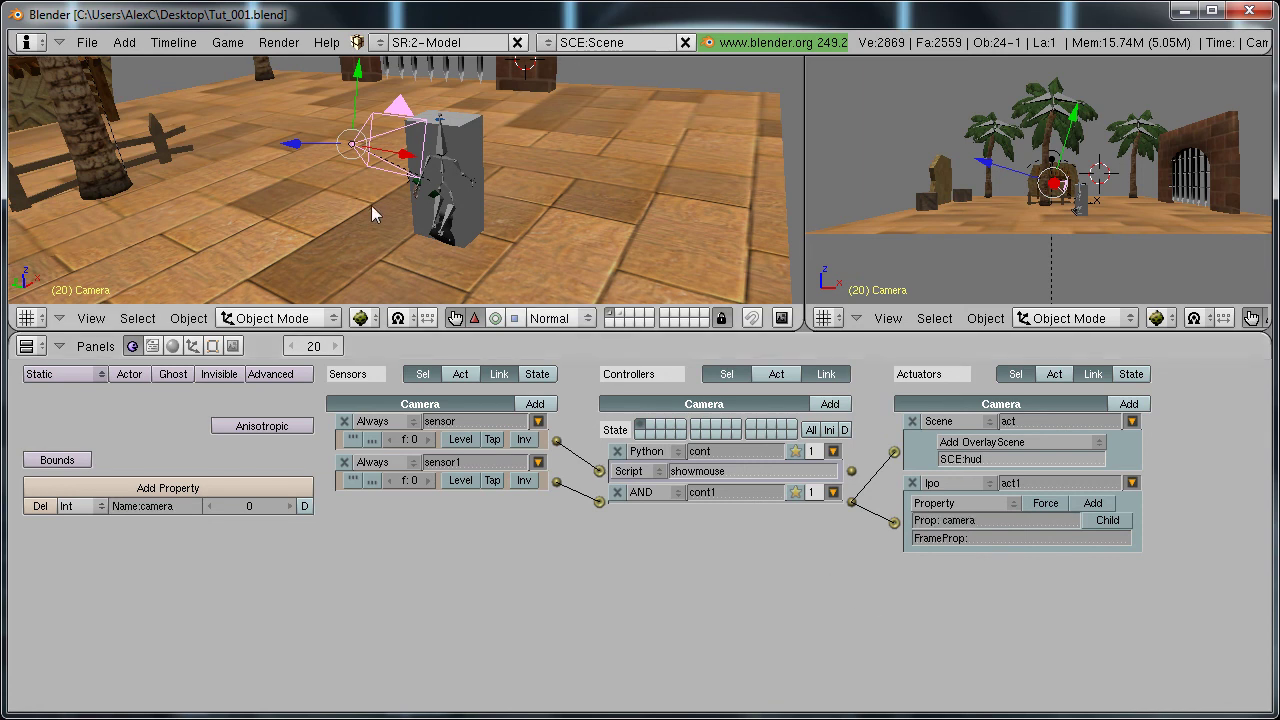
# Step: Add a third Always sensor, an AND controller and a Simple motion actuator to the Camera, and link them together
pyautogui.moveTo(458, 205); pyautogui.dragTo(420, 250, button='middle')
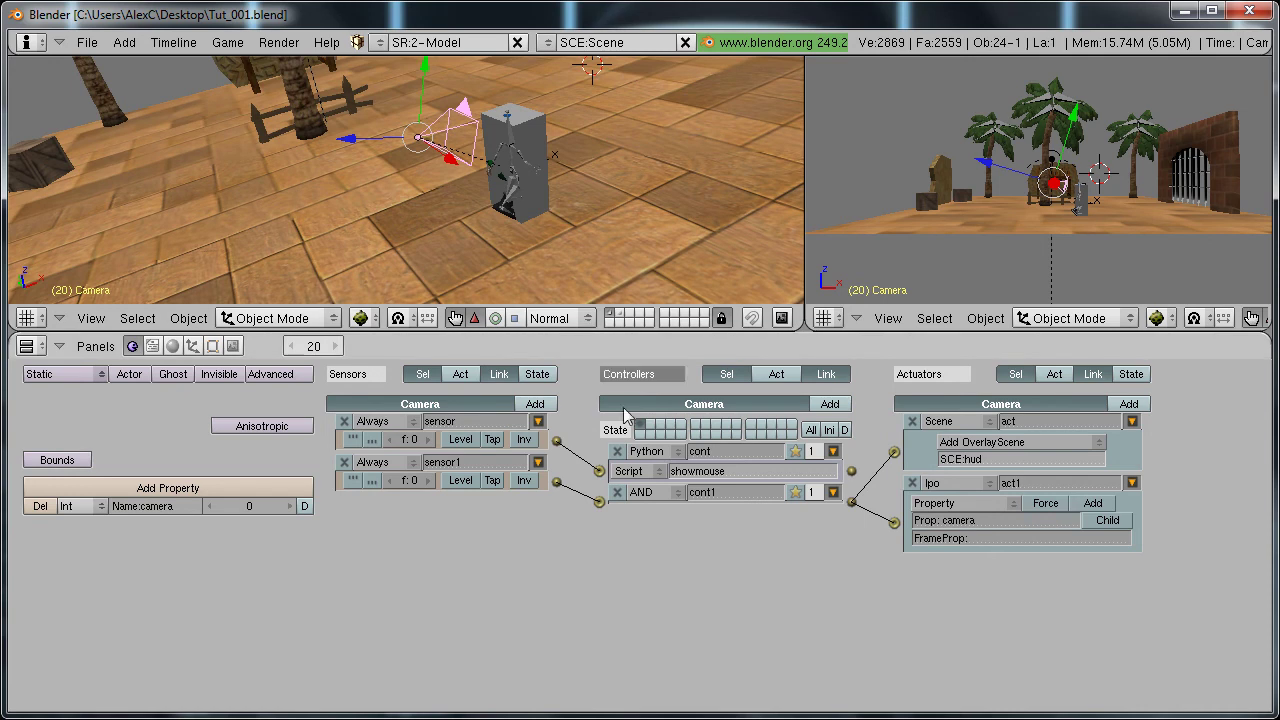
pyautogui.click(535, 403)
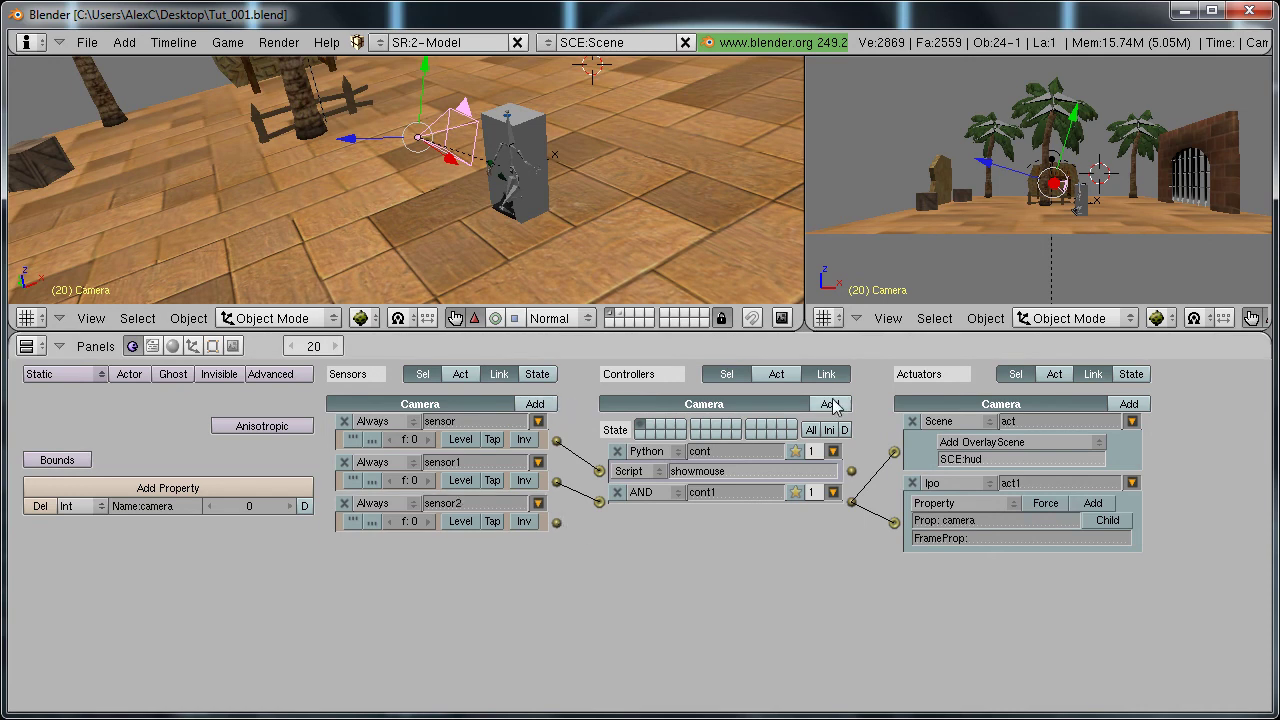
pyautogui.click(830, 403)
pyautogui.click(1131, 403)
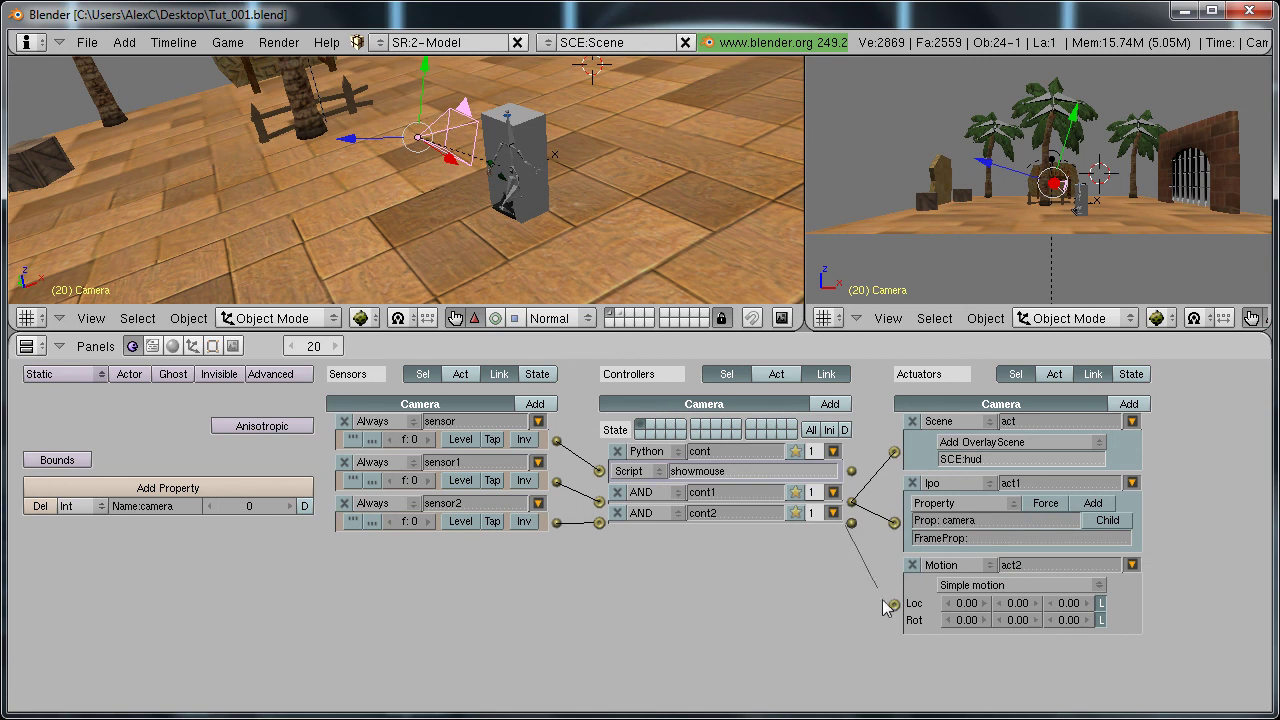
pyautogui.moveTo(897, 617); pyautogui.dragTo(895, 606)
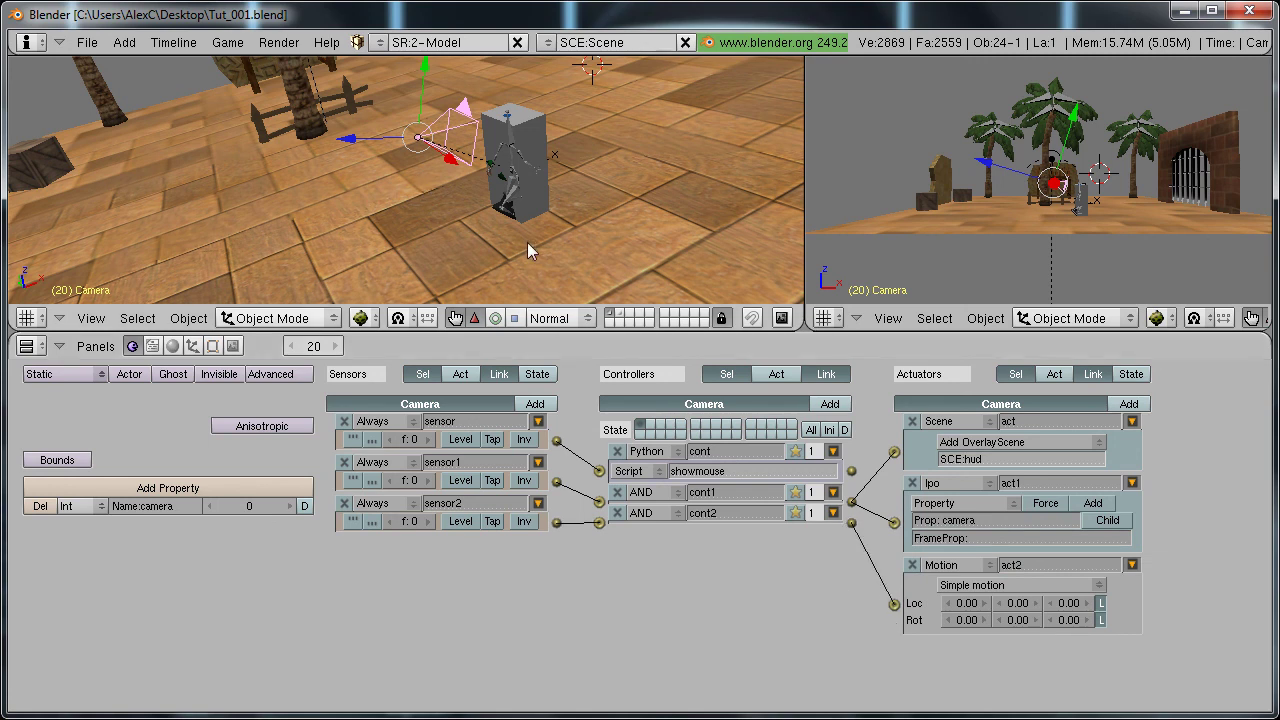
pyautogui.moveTo(527, 242); pyautogui.dragTo(388, 217, button='middle')
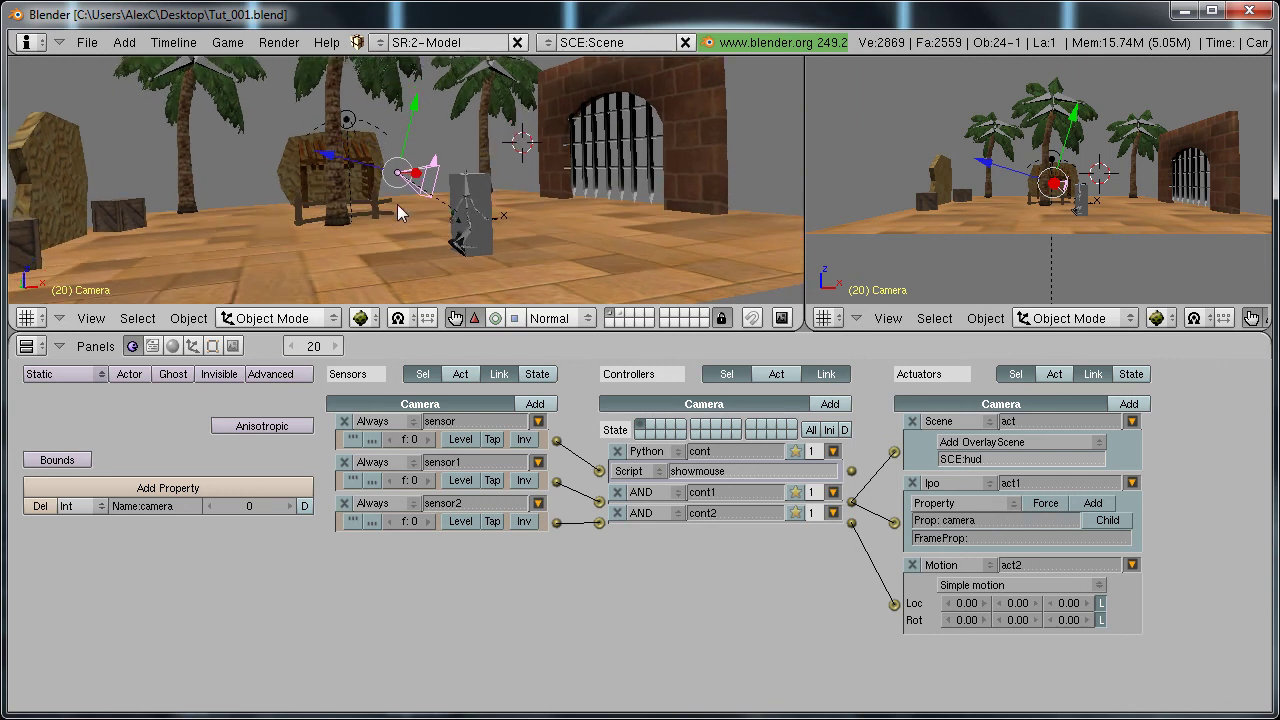